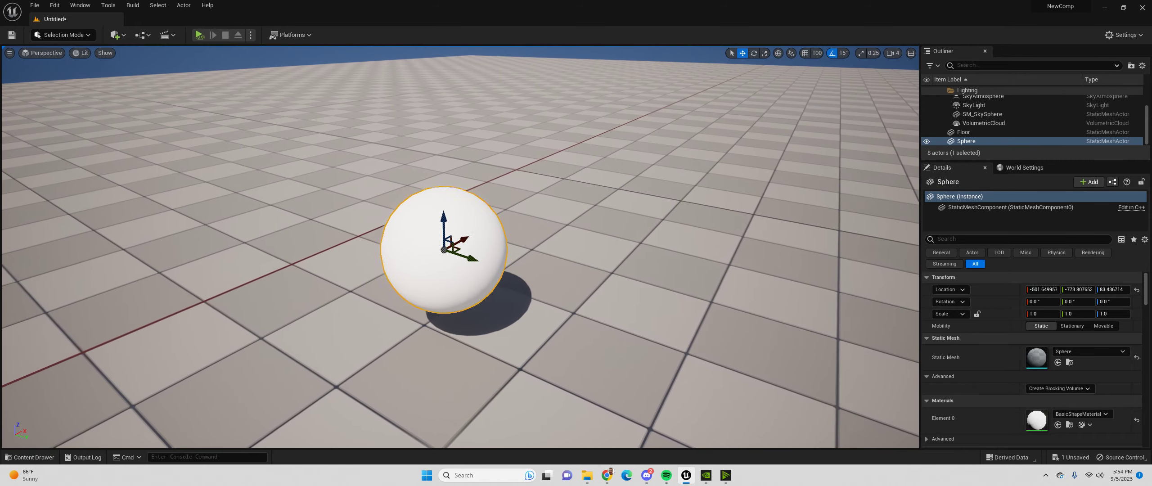
Enable Simulate Physics on the sphere and run a short play test of its fall.
scroll(995, 354, "down", 5)
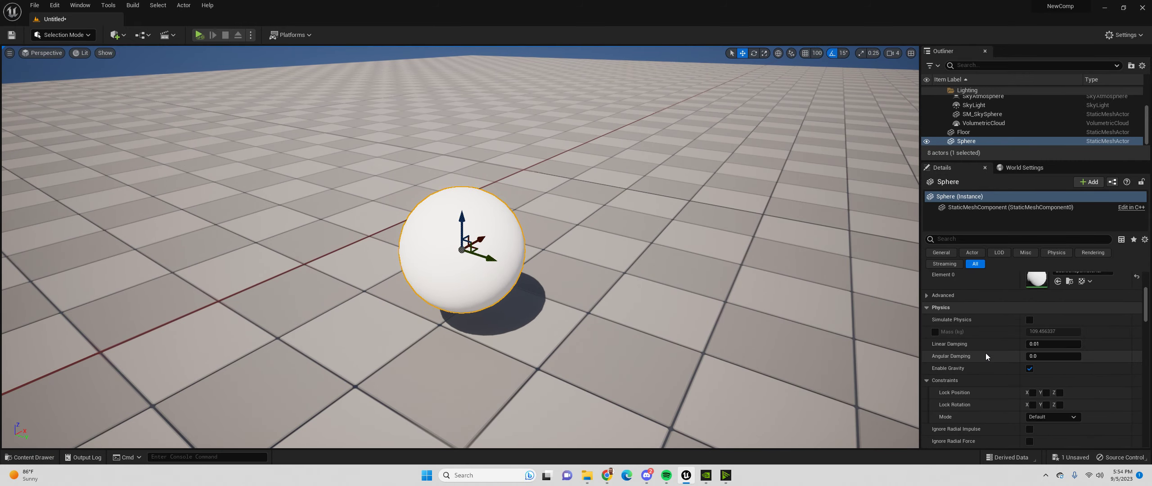
left_click(1030, 320)
left_click(206, 38)
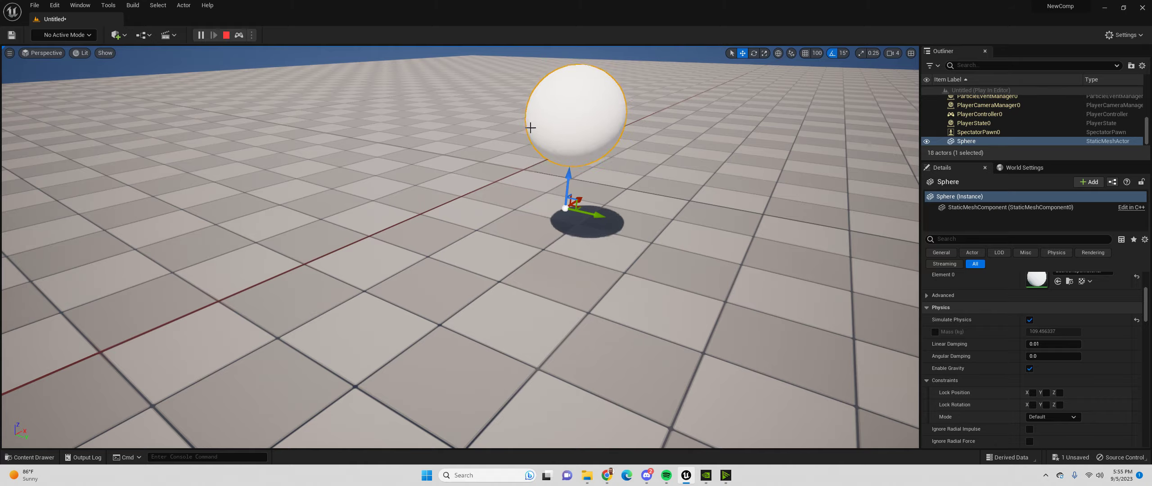
right_click_drag(488, 87, 474, 73)
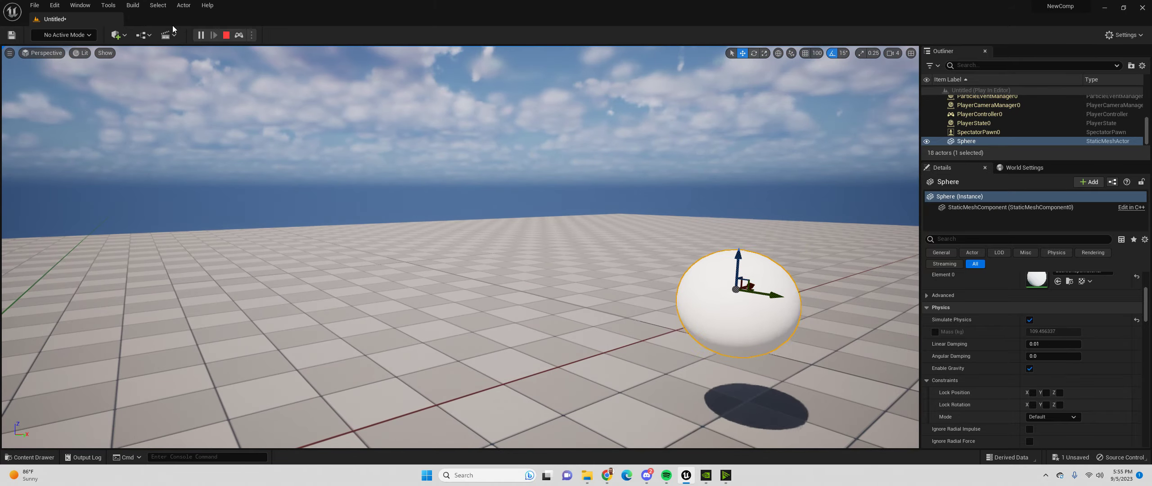
left_click(227, 34)
Add a cube shape to the level.
right_click_drag(478, 310, 401, 316)
key("s")
key("w")
key("d")
key("s")
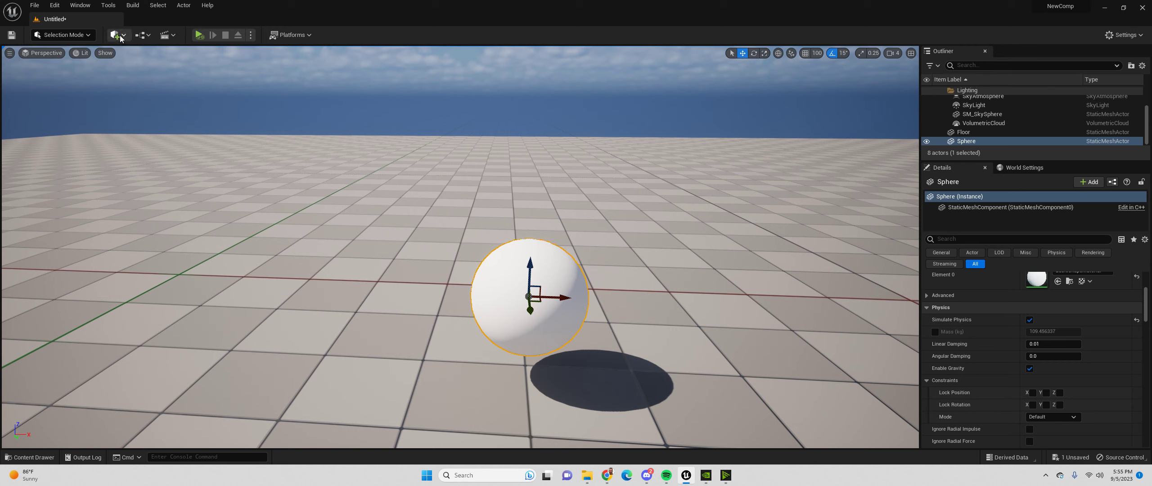
left_click(121, 38)
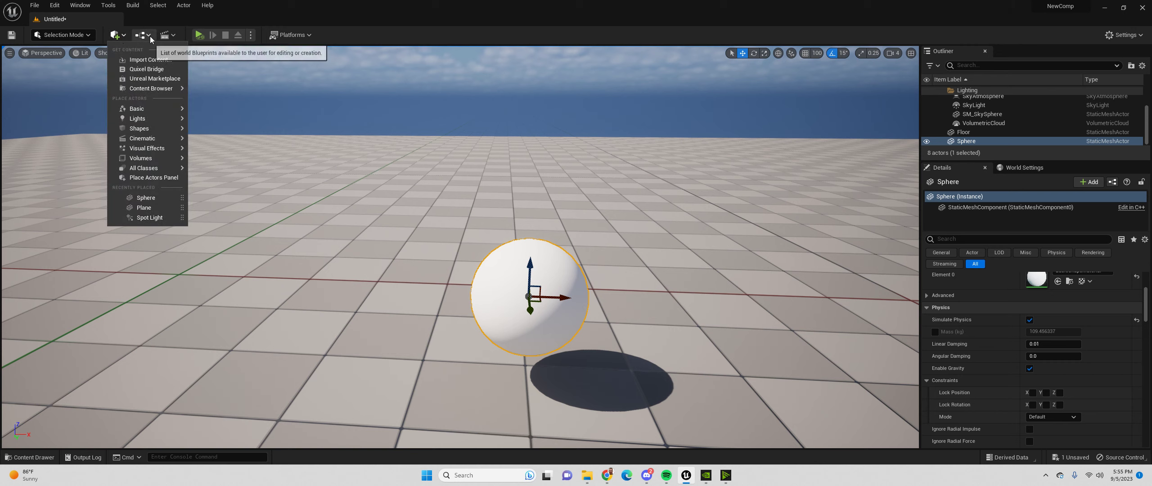
left_click(150, 38)
left_click(118, 35)
mouse_move(134, 110)
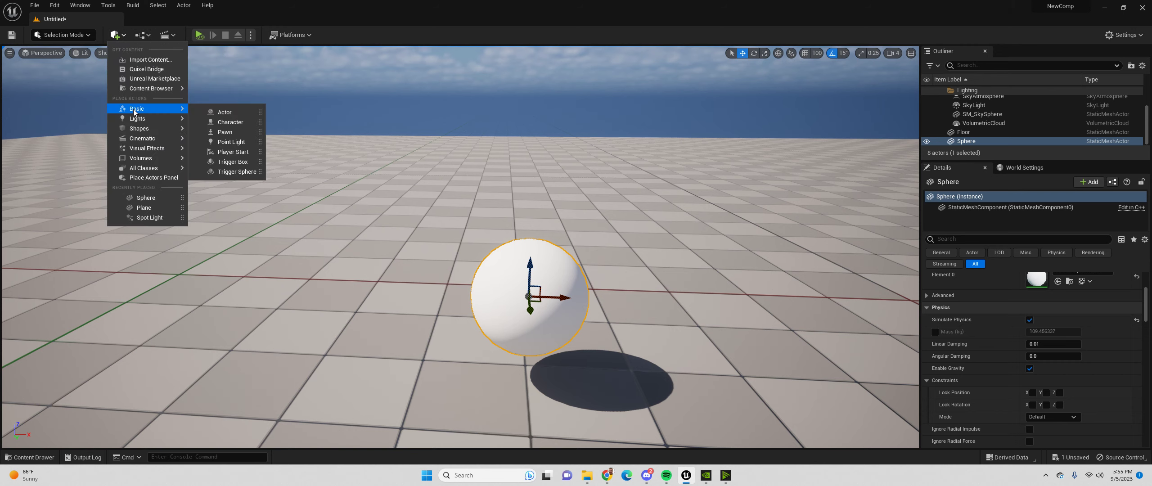
mouse_move(157, 132)
left_click(221, 133)
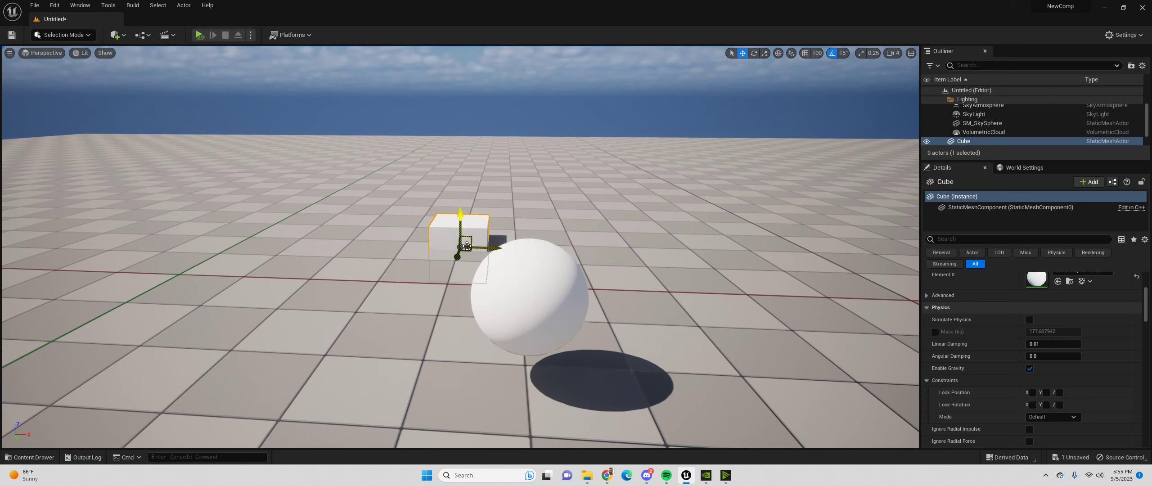
Turn the cube into a flat, elongated ramp below the sphere, tilted by 15 degrees.
left_click_drag(457, 260, 500, 378)
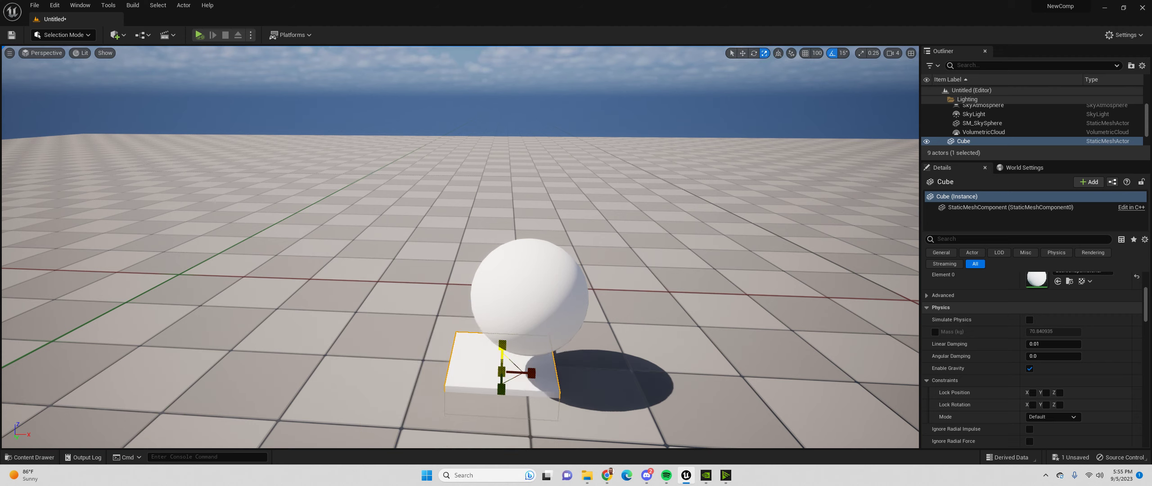
left_click_drag(502, 330, 485, 312)
key("e")
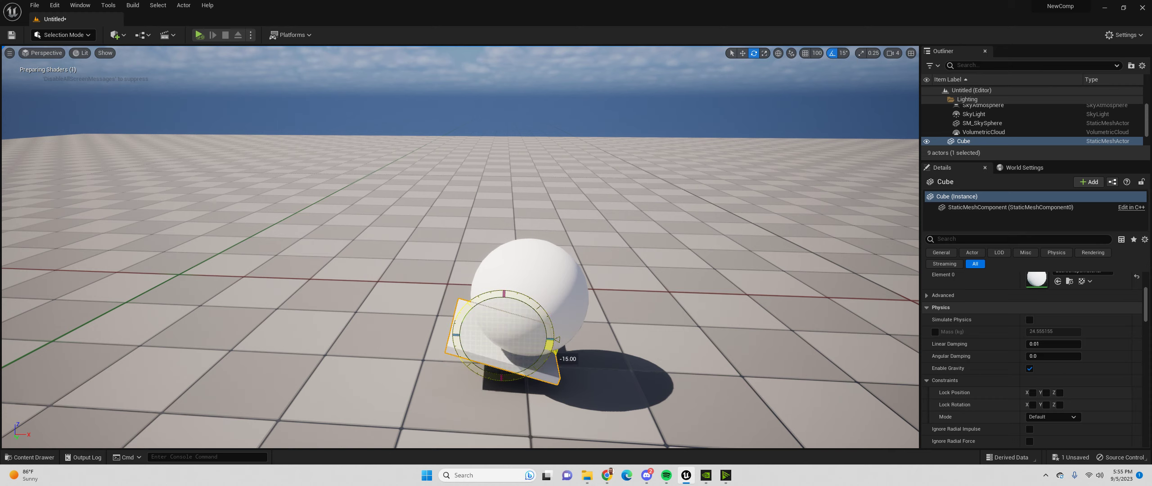
key("w")
left_click_drag(533, 343, 558, 355)
Move the sphere above the raised end of the ramp.
left_click(500, 290)
key("w")
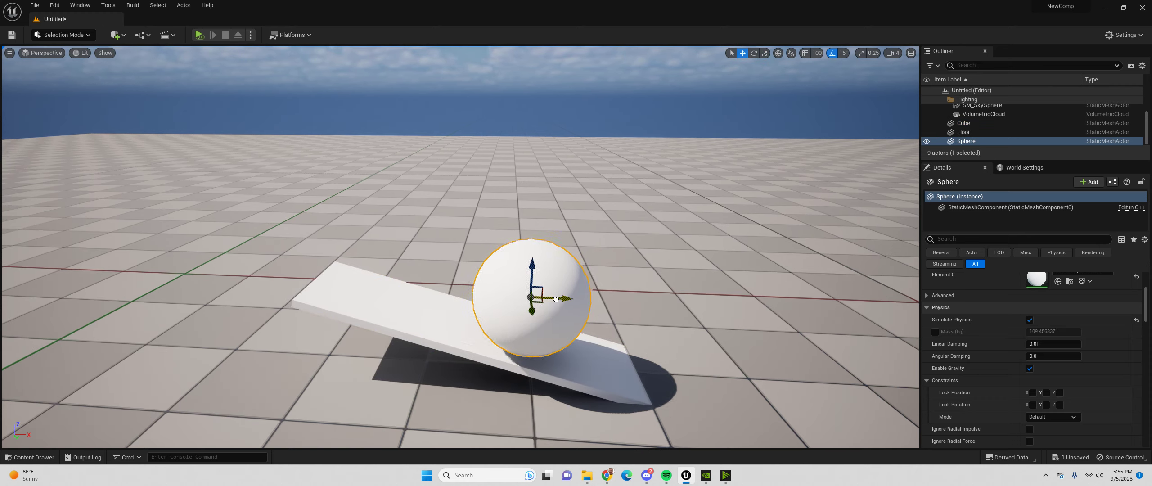
left_click_drag(542, 295, 358, 206)
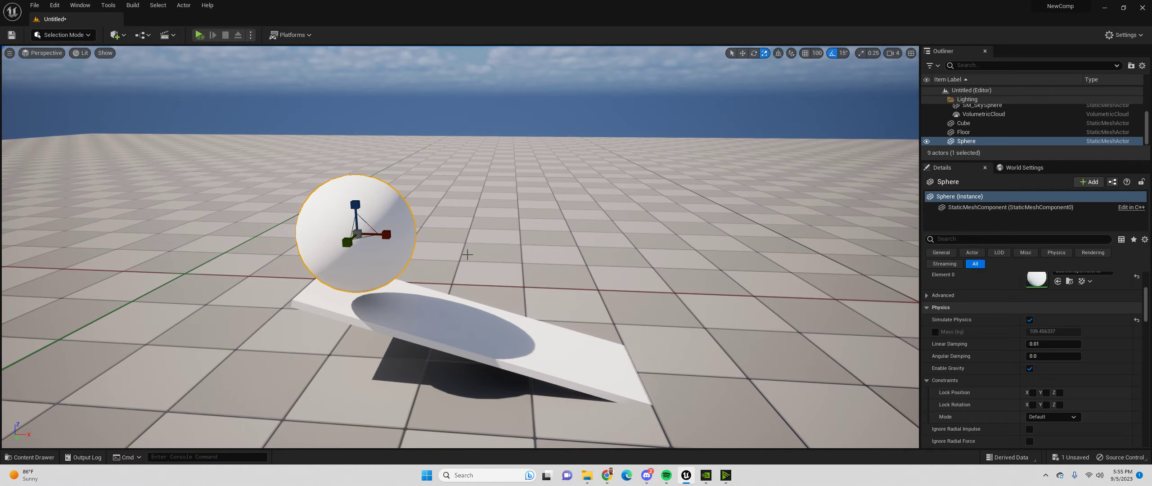
Widen the ramp beneath the sphere so that it extends beyond the sphere on both sides.
right_click_drag(468, 197, 585, 197)
key("f")
left_click_drag(465, 196, 396, 198, "alt")
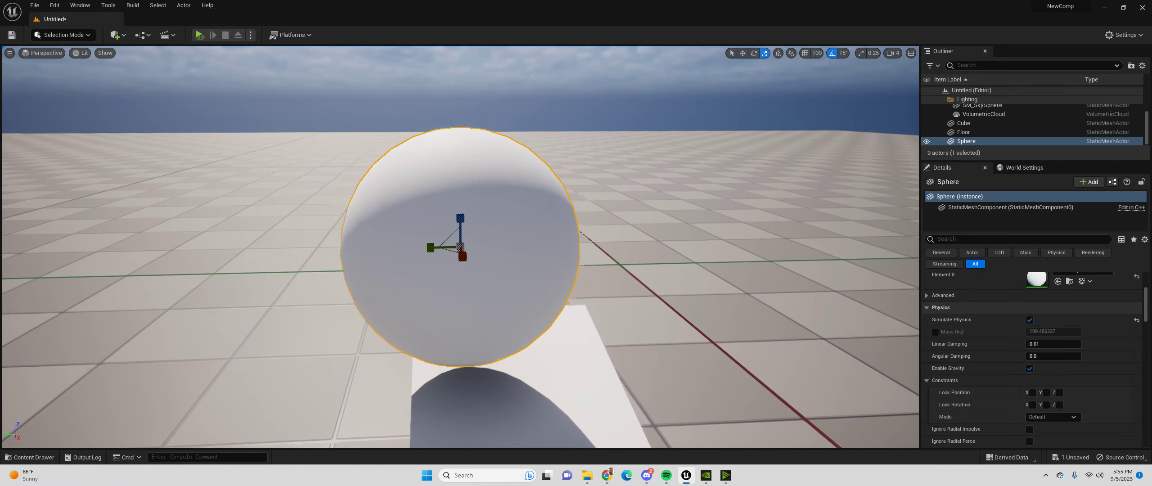
left_click(560, 367)
scroll(534, 319, "down", 5)
left_click_drag(486, 378, 447, 379)
key("w")
Snap the sphere down onto the ramp and play test its roll down the slope.
left_click(465, 250)
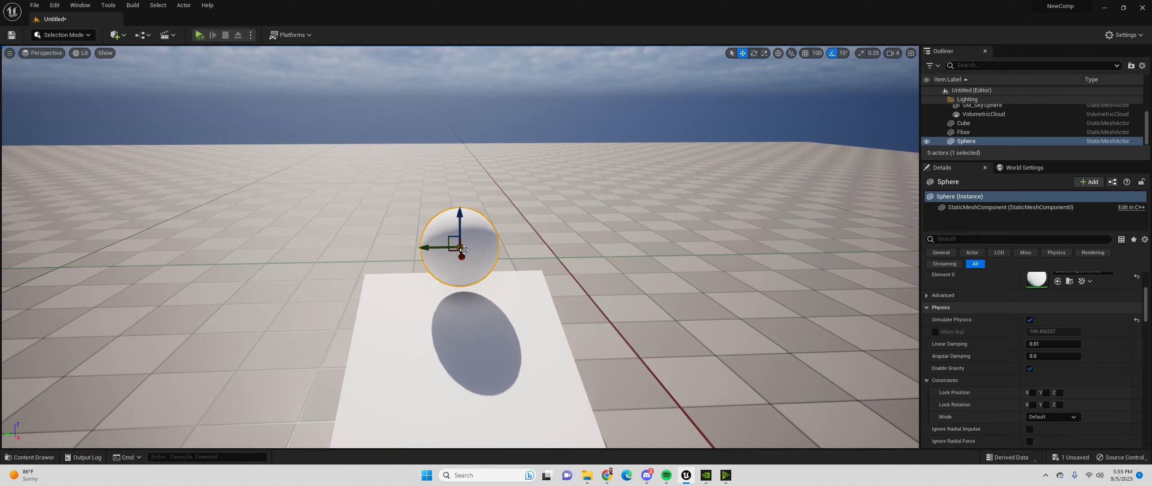
key("End")
key("a")
right_click_drag(464, 250, 652, 265)
key("s")
left_click(199, 35)
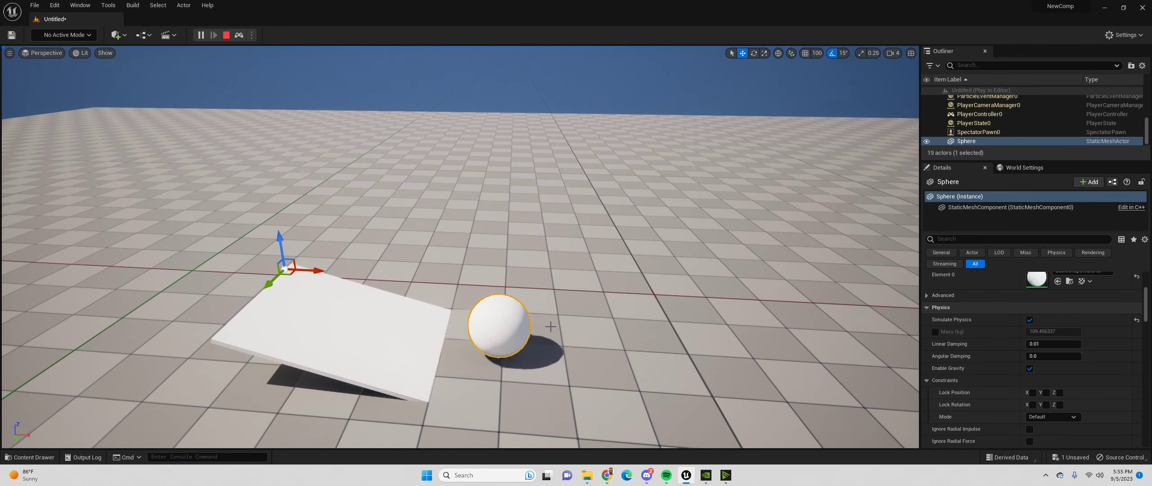
key("Escape")
Add a cylinder shape to the level.
mouse_move(432, 240)
right_mouse_down()
mouse_move(438, 275)
mouse_move(431, 240)
right_mouse_up()
key("s")
key("w")
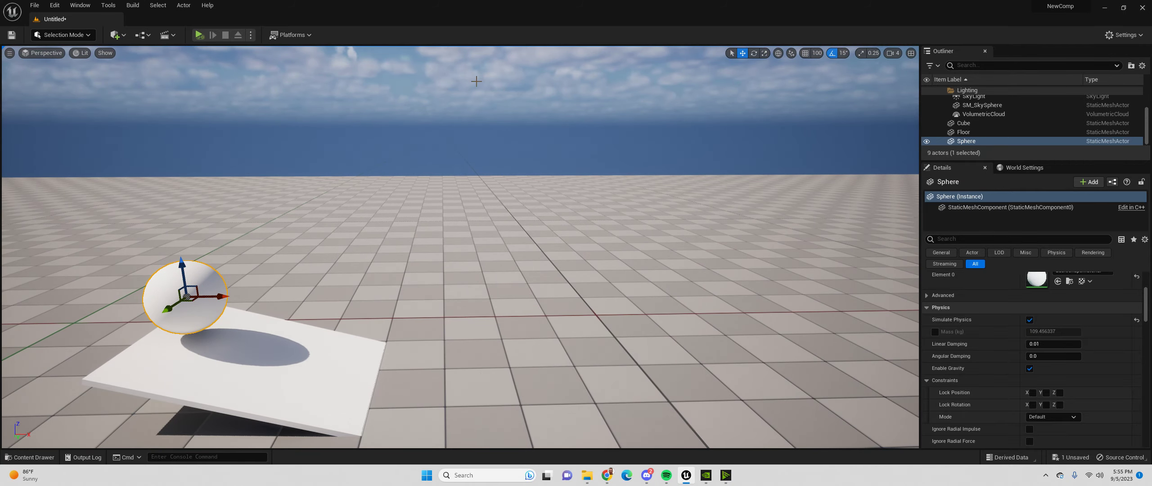
left_click(108, 37)
mouse_move(140, 111)
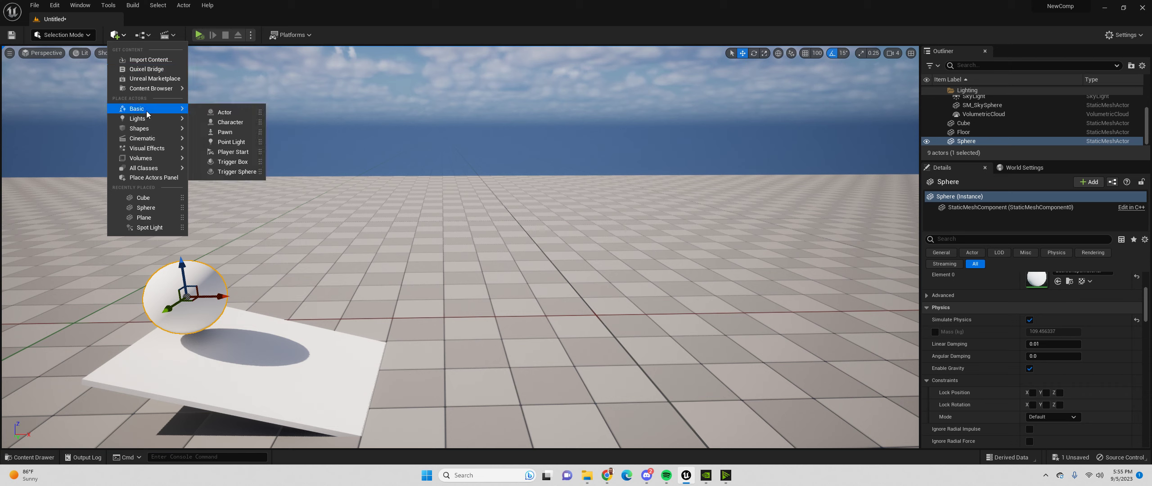
mouse_move(151, 129)
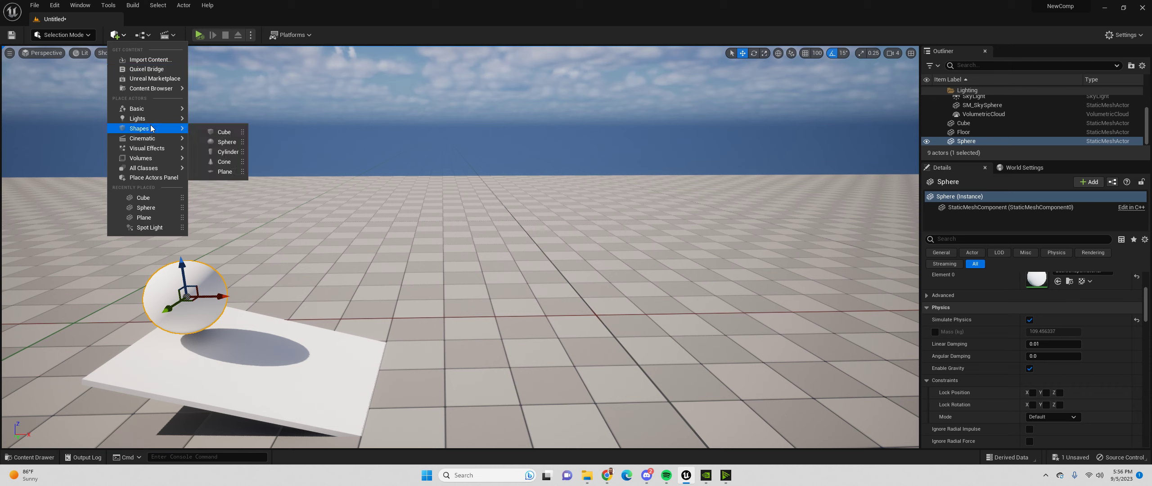
left_click(227, 152)
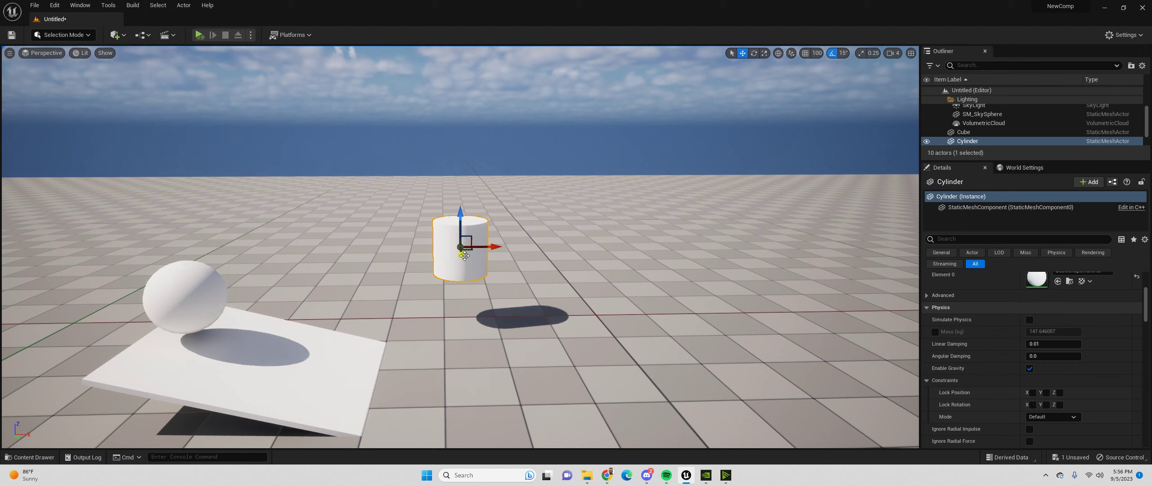
Move the cylinder in front of the ramp's lower end, in the sphere's rolling path.
left_click_drag(464, 262, 490, 332)
left_click_drag(585, 341, 484, 334, "alt")
left_click_drag(408, 340, 511, 328)
Flatten the cylinder into a thin disc and stand it upright facing the ramp.
key("r")
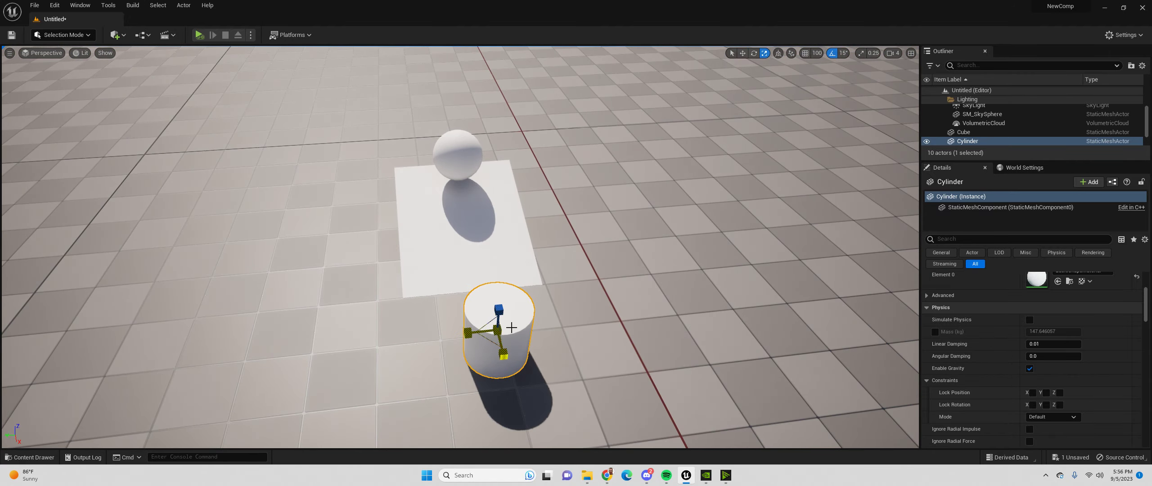
key("e")
left_click_drag(503, 360, 571, 309)
left_click_drag(413, 333, 435, 354, "alt")
key("w")
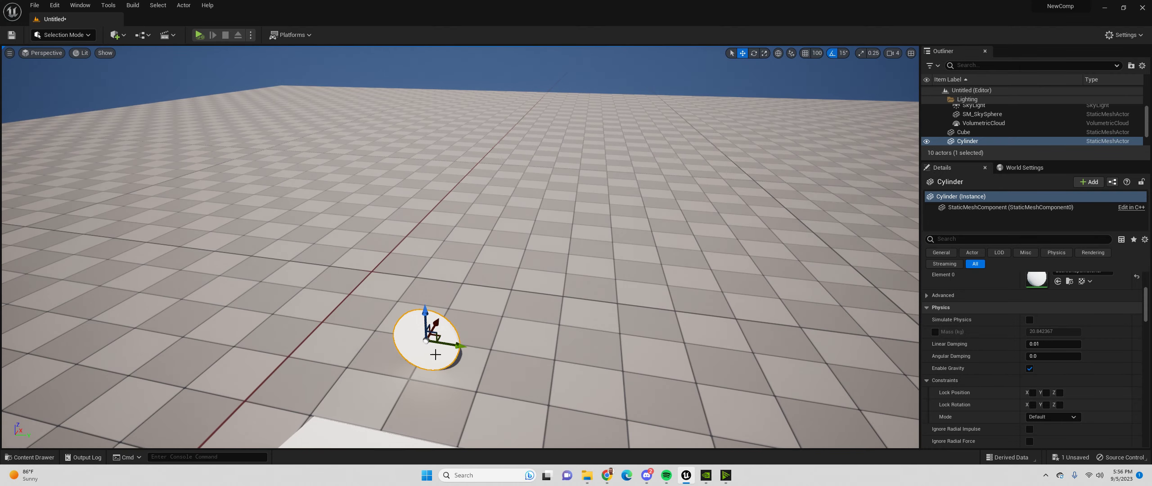
Play test the sphere rolling down the ramp into the upright disc, and stop the session.
left_click(199, 35)
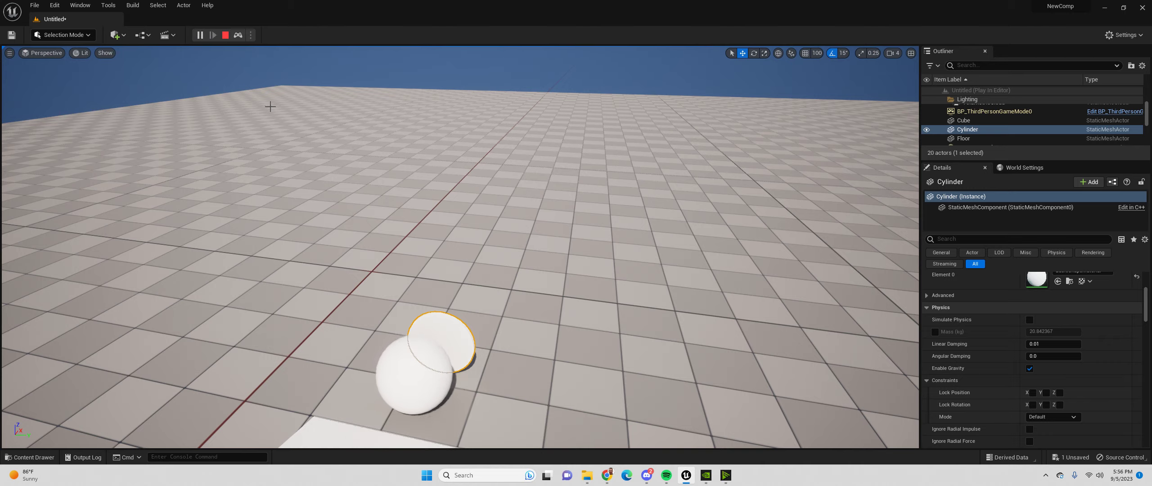
key("Escape")
left_click(226, 36)
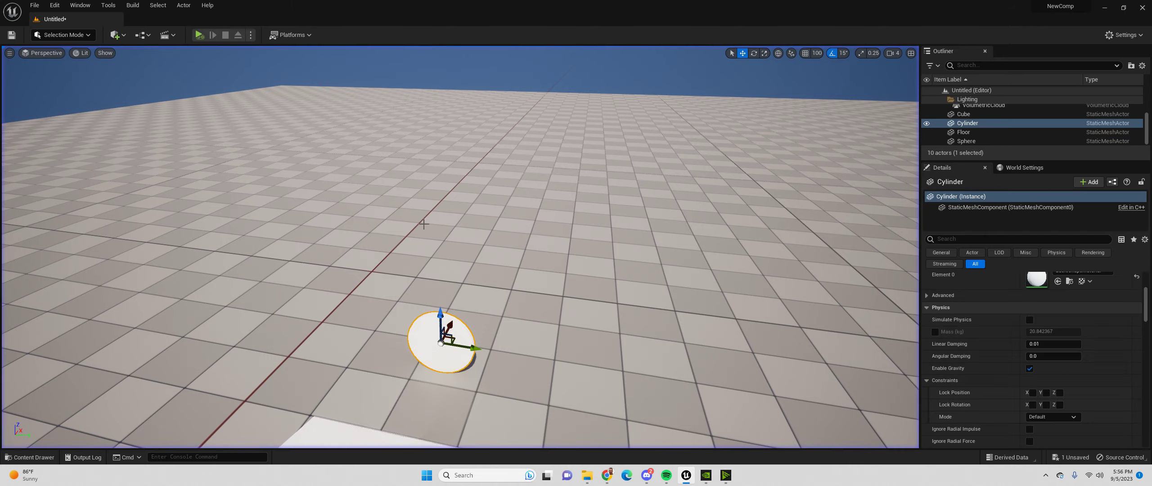
Lower the sun's direction to give the scene a warm, low-angle sunset light.
left_click_drag(450, 234, 324, 266, "alt")
right_click_drag(545, 206, 504, 202)
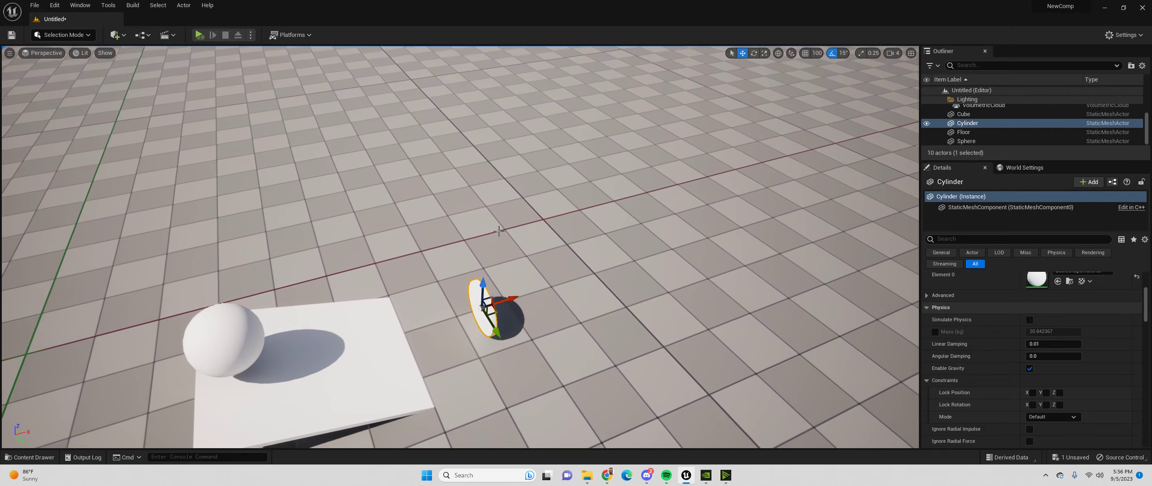
key("ctrl+l")
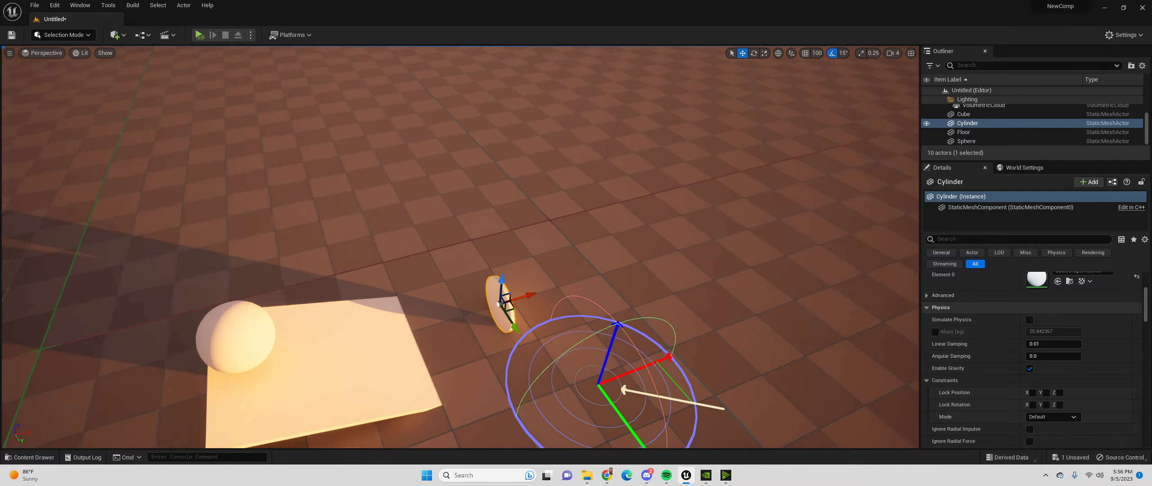
right_click_drag(460, 247, 403, 238)
right_click_drag(900, 318, 902, 320)
key("d")
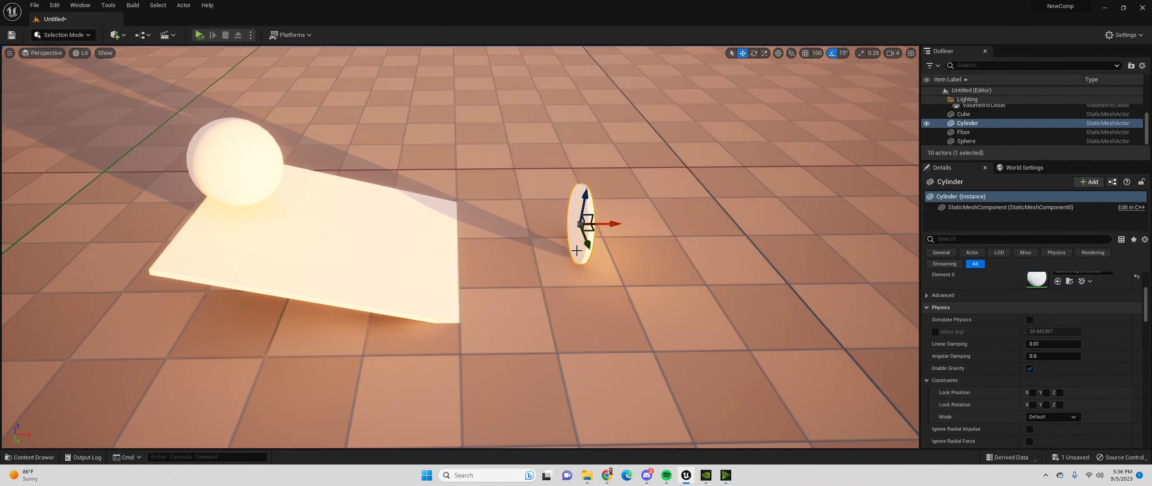
Rename the upright disc's cylinder actor to Target.
scroll(1037, 310, "up", 3)
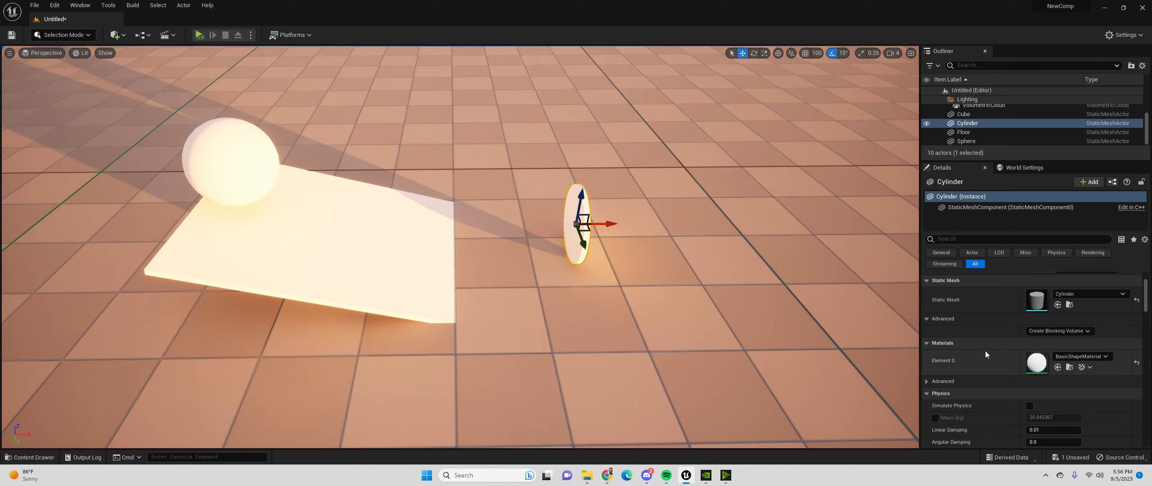
scroll(989, 344, "down", 6)
scroll(984, 340, "down", 3)
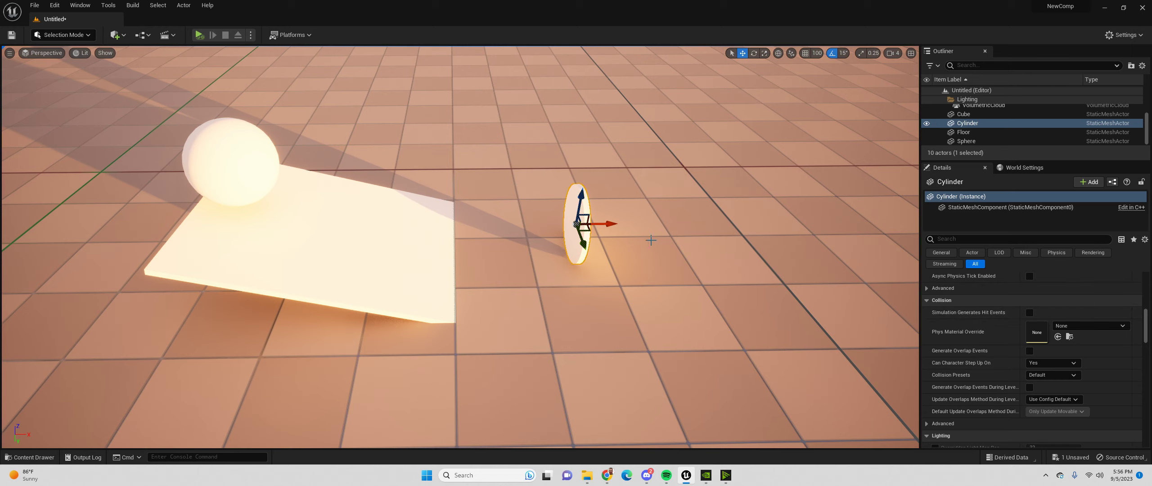
double_click(978, 122)
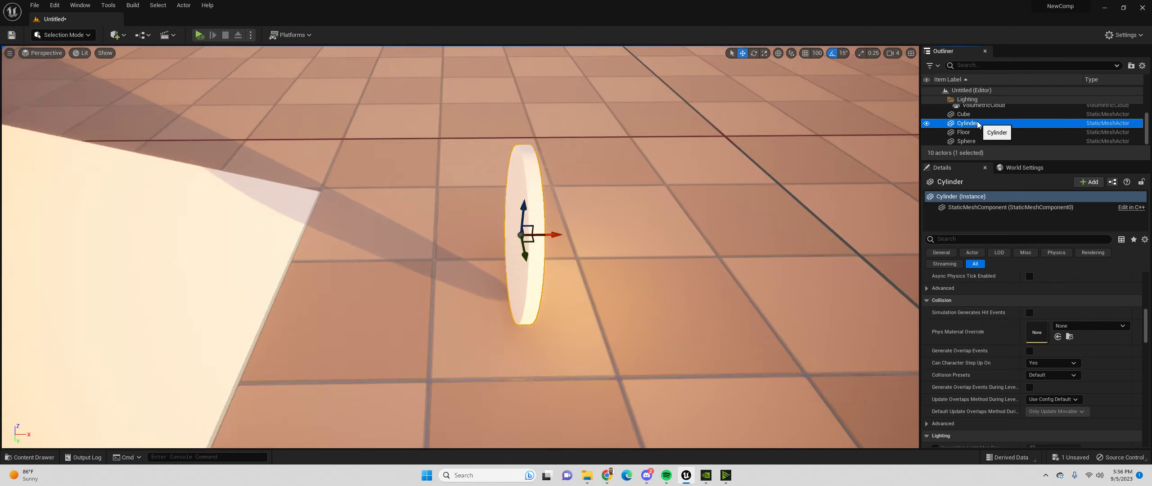
left_click(973, 123)
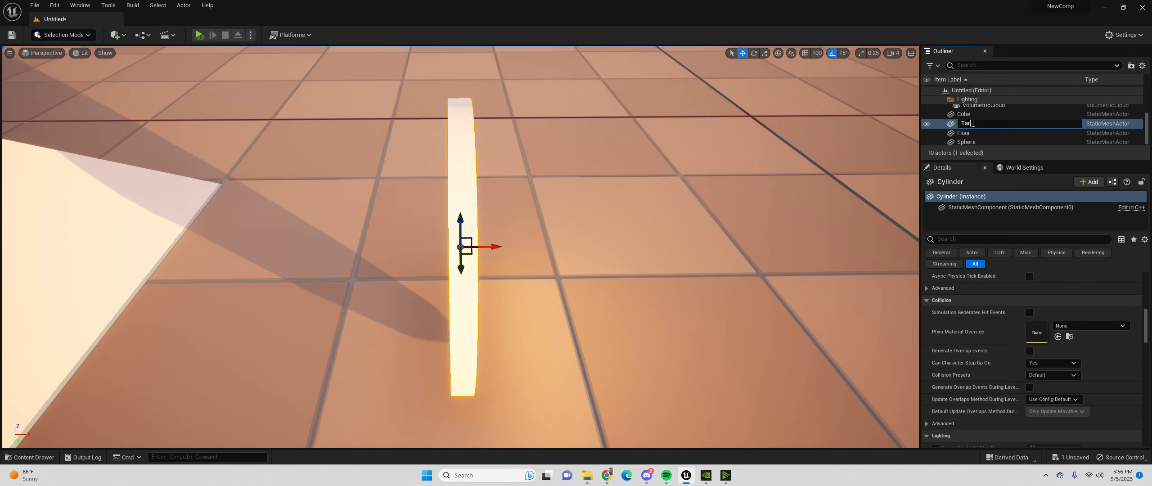
key("Return")
Turn on Simulation Generates Hit Events for the Target actor.
scroll(757, 301, "down", 5)
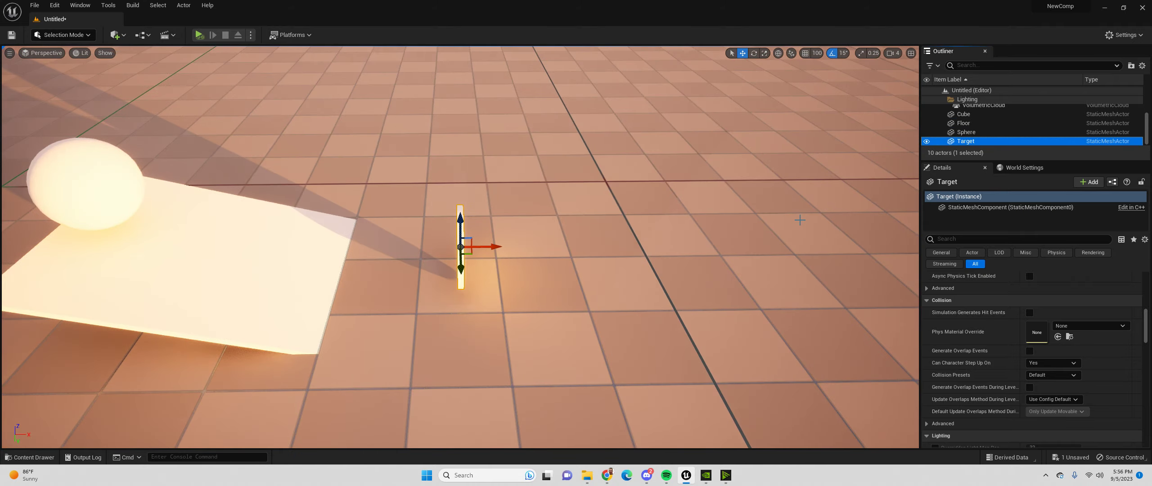
left_click_drag(757, 301, 820, 302, "alt")
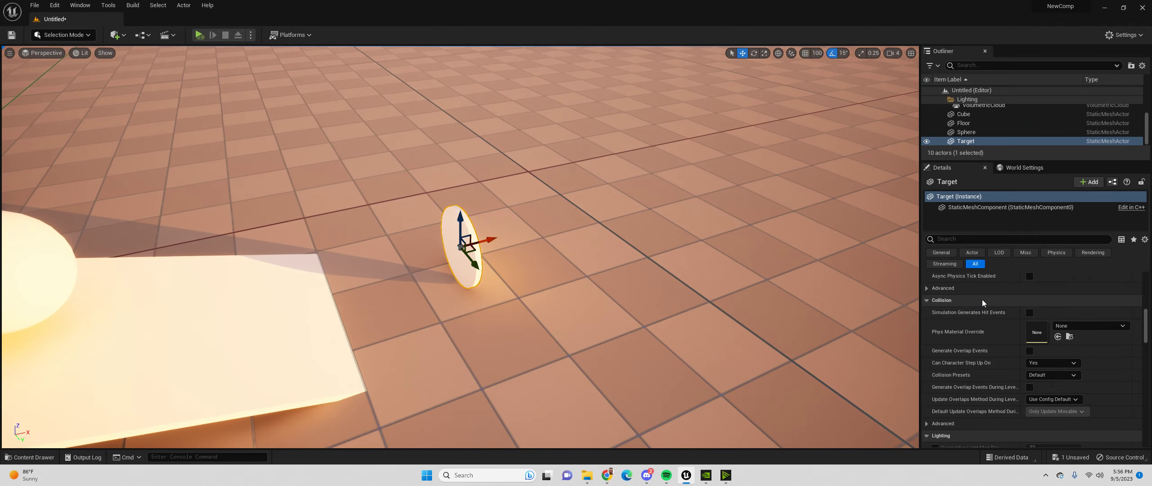
left_click(1029, 312)
Compare the sphere's collision settings with those of the Target actor, leaving Target selected.
left_click_drag(657, 238, 724, 237, "alt")
left_click(152, 161)
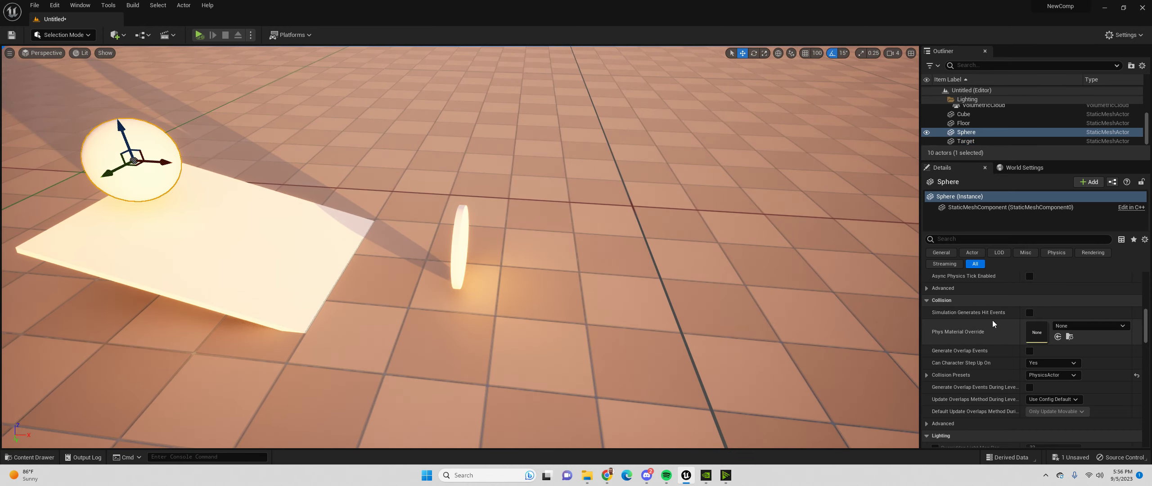
left_click(452, 254)
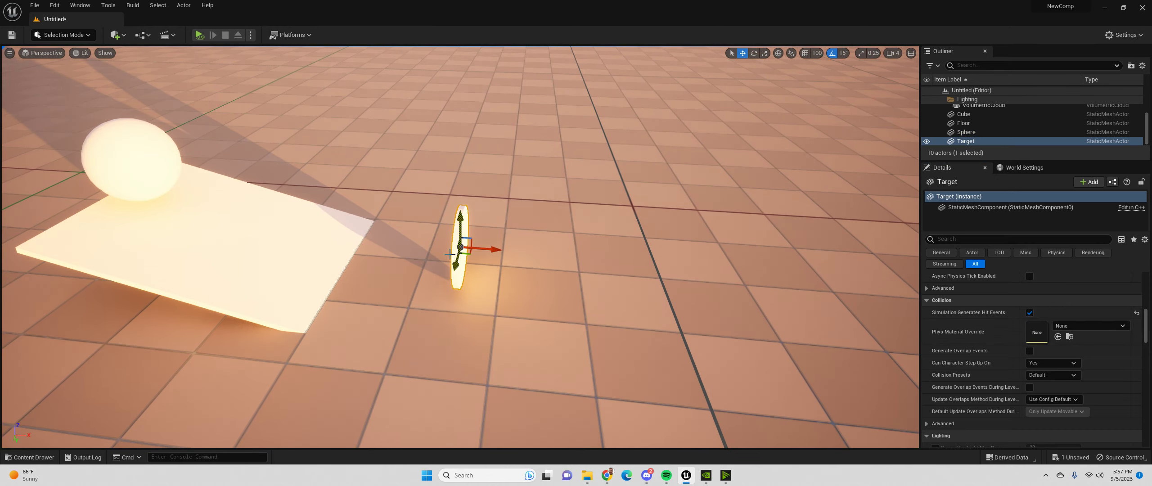
left_click(158, 157)
left_click(461, 233)
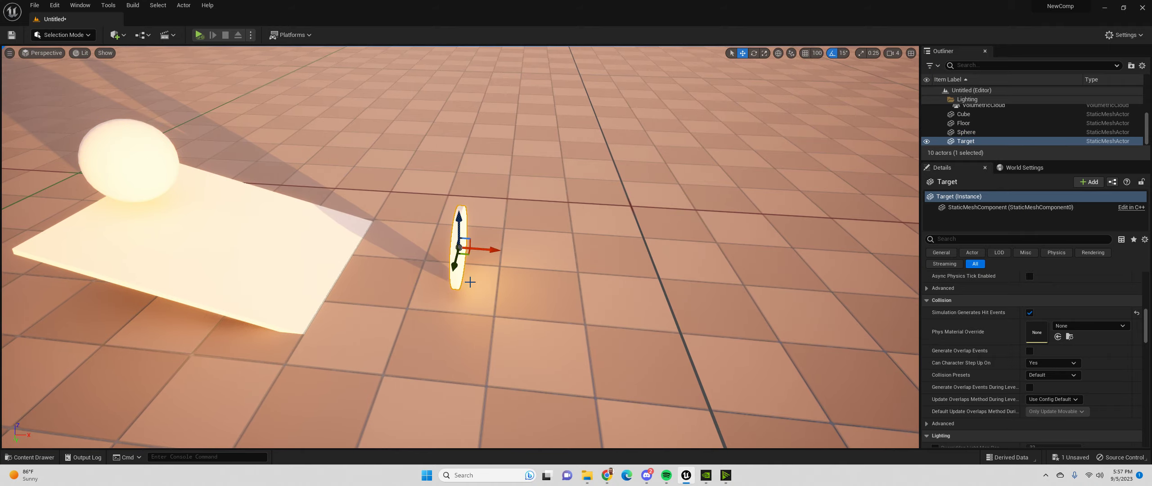
right_click_drag(470, 282, 437, 280)
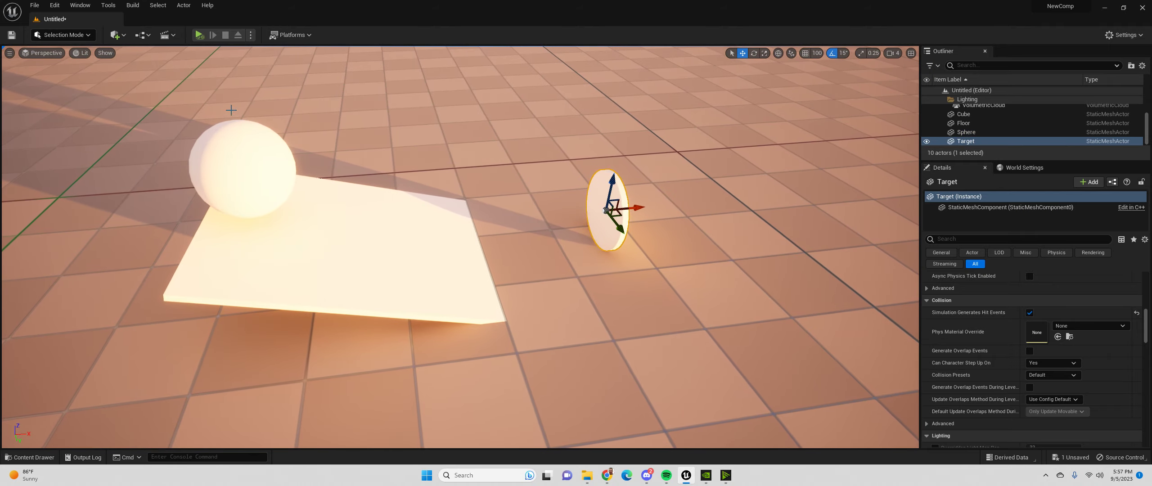
Open the Level Blueprint for scripting, keeping Target selected in the level.
left_click(148, 36)
mouse_move(155, 80)
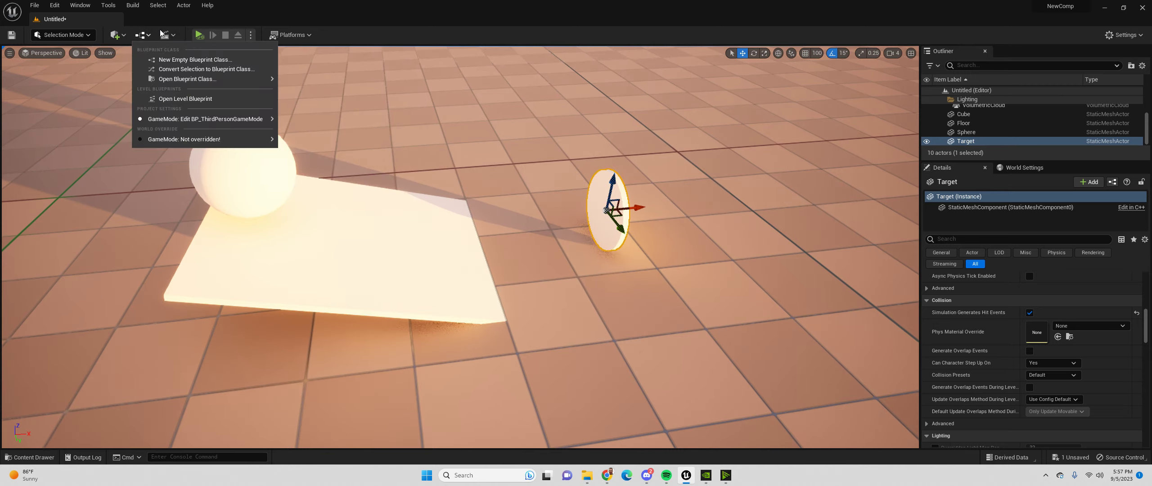
left_click(186, 99)
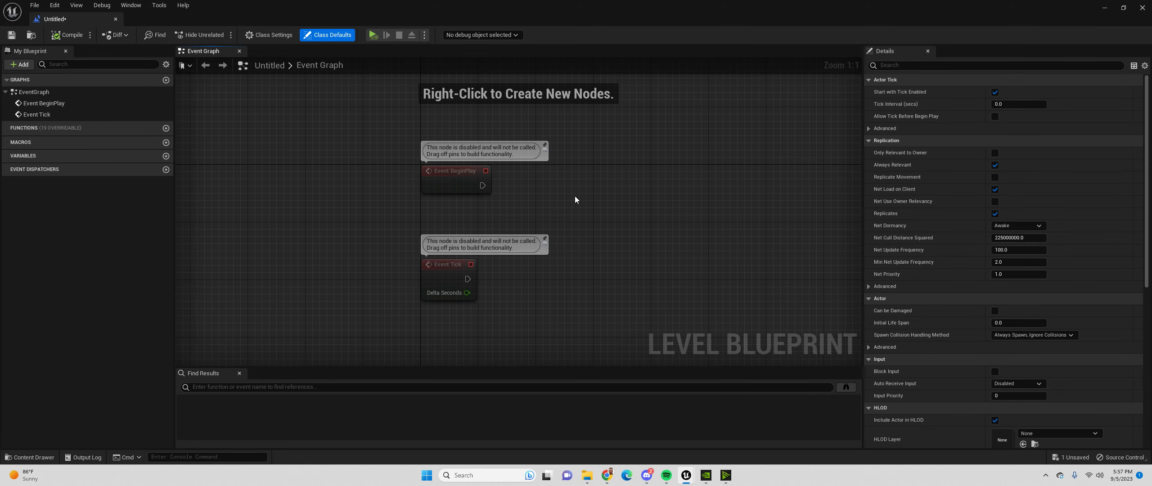
double_click(474, 9)
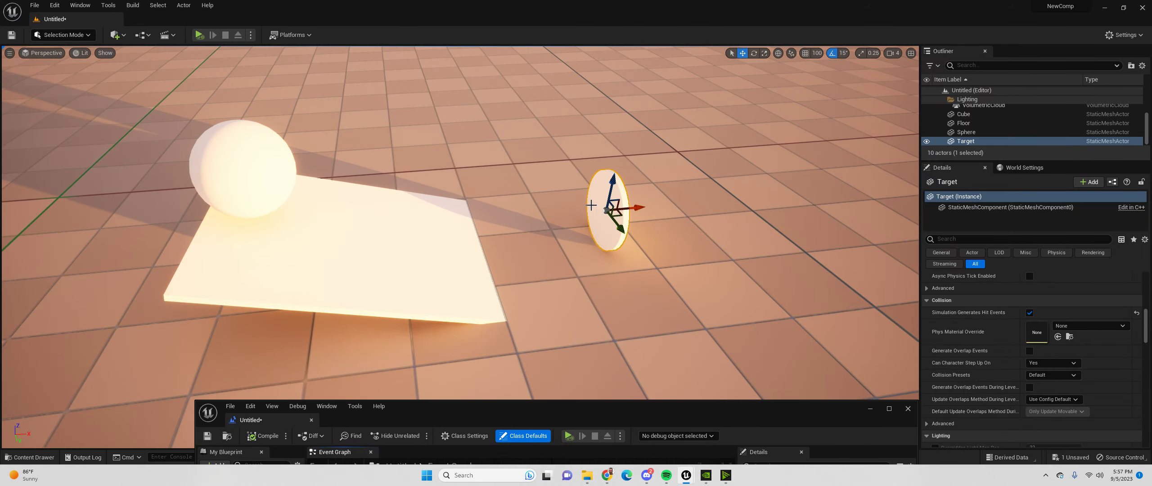
double_click(643, 422)
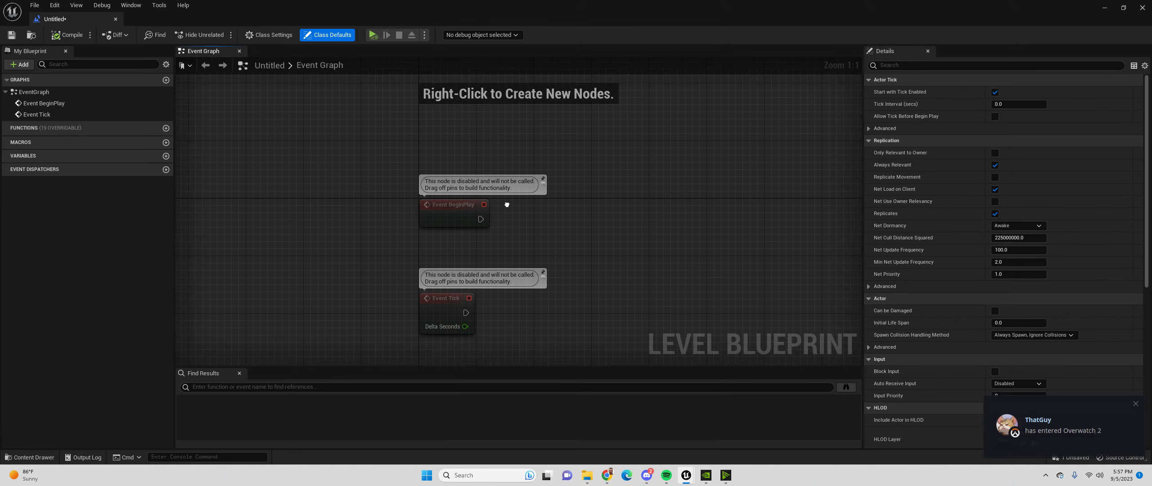
Add an On Actor Hit collision event for Target to the event graph and move the blueprint window aside.
right_click(470, 145)
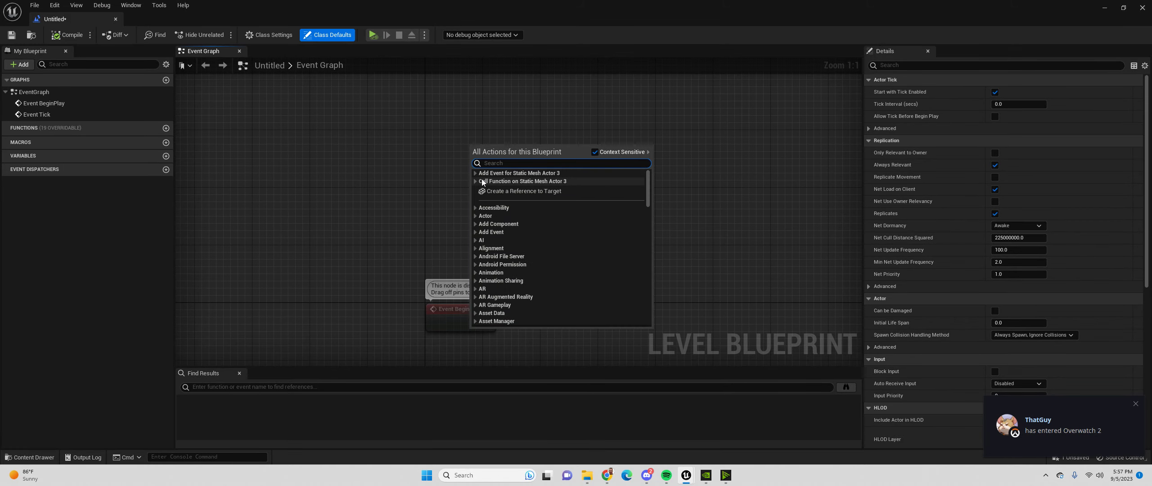
left_click(475, 173)
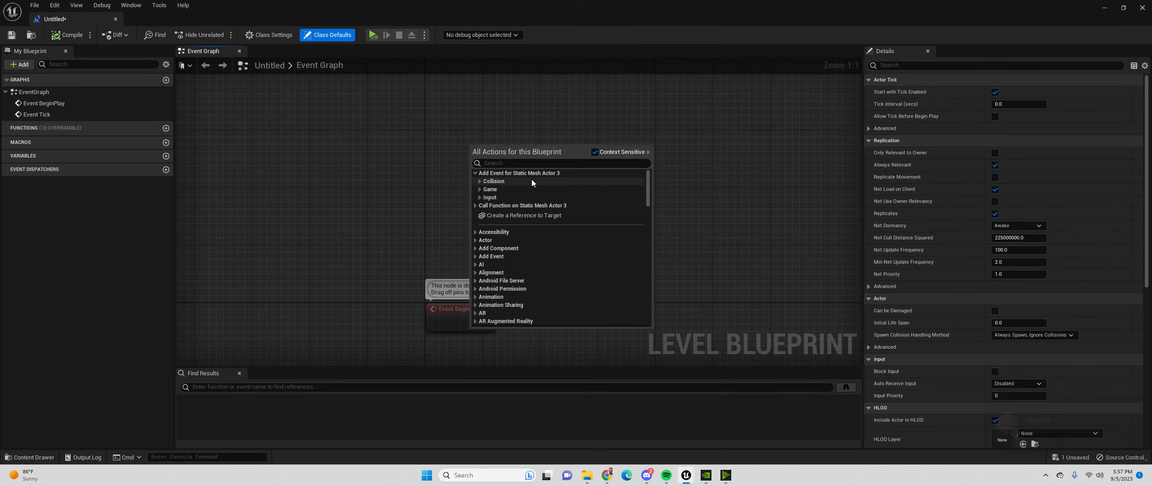
double_click(486, 180)
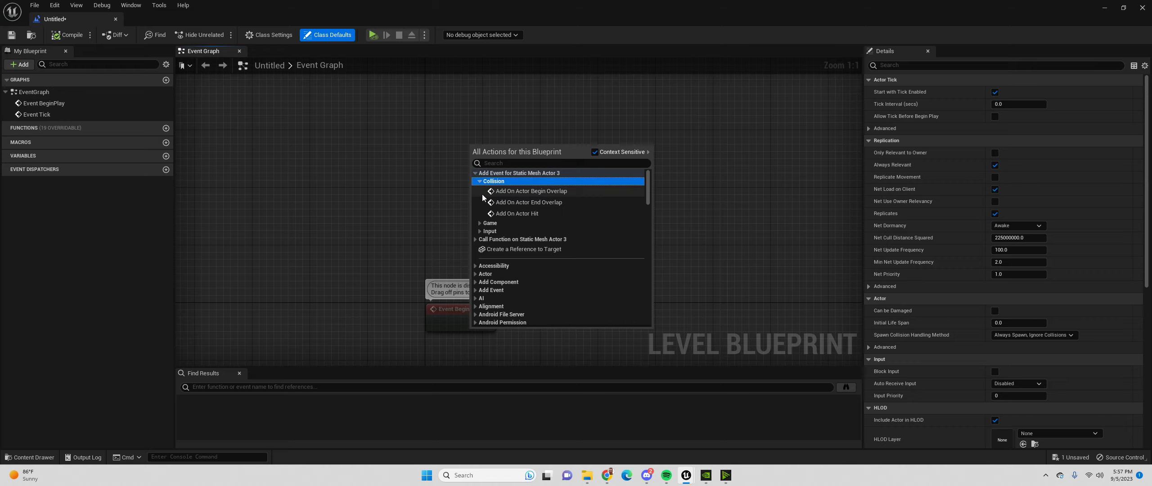
left_click(512, 213)
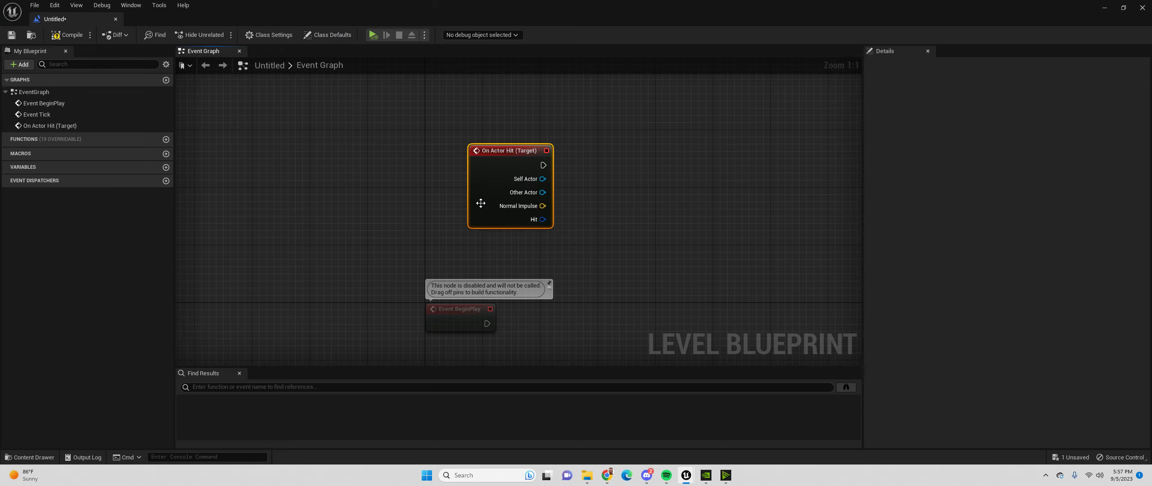
left_click_drag(452, 5, 451, 390)
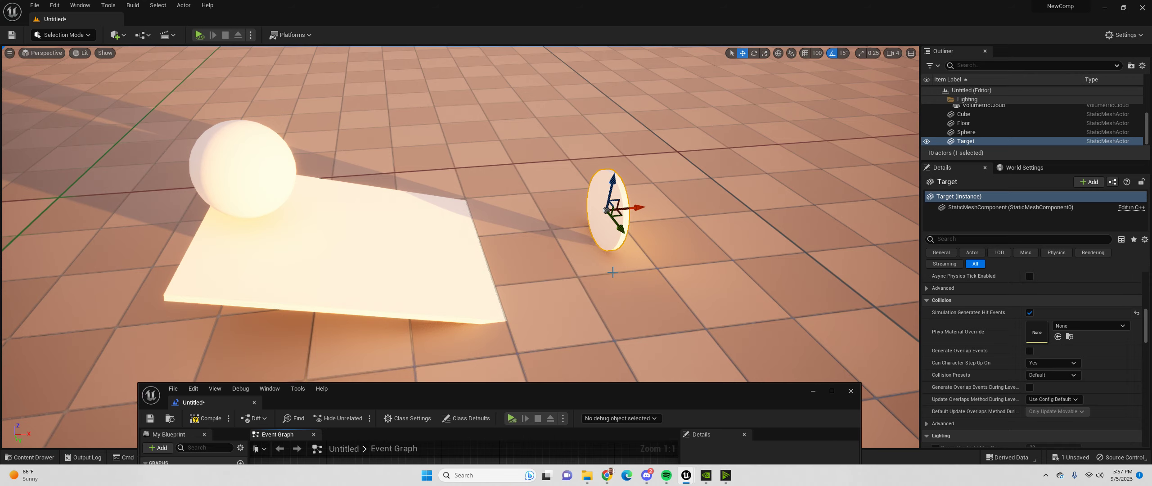
right_click_drag(609, 270, 630, 285)
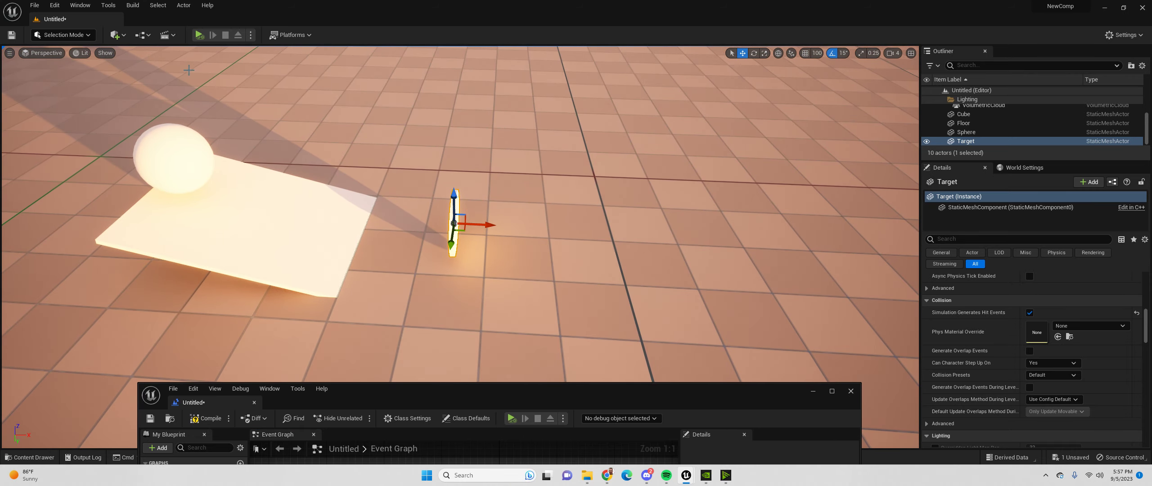
left_click_drag(556, 403, 569, 414)
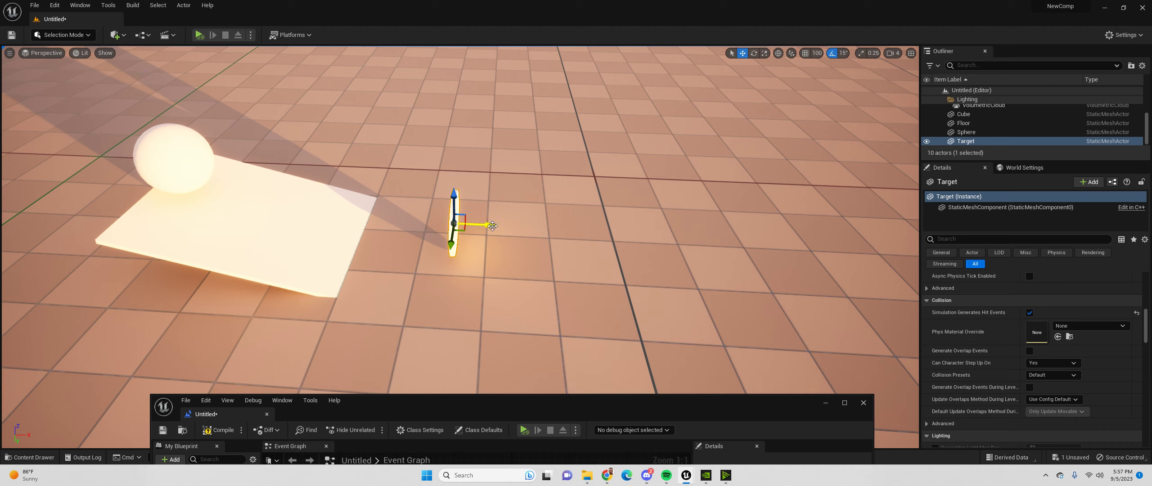
left_click_drag(492, 226, 548, 230, "alt")
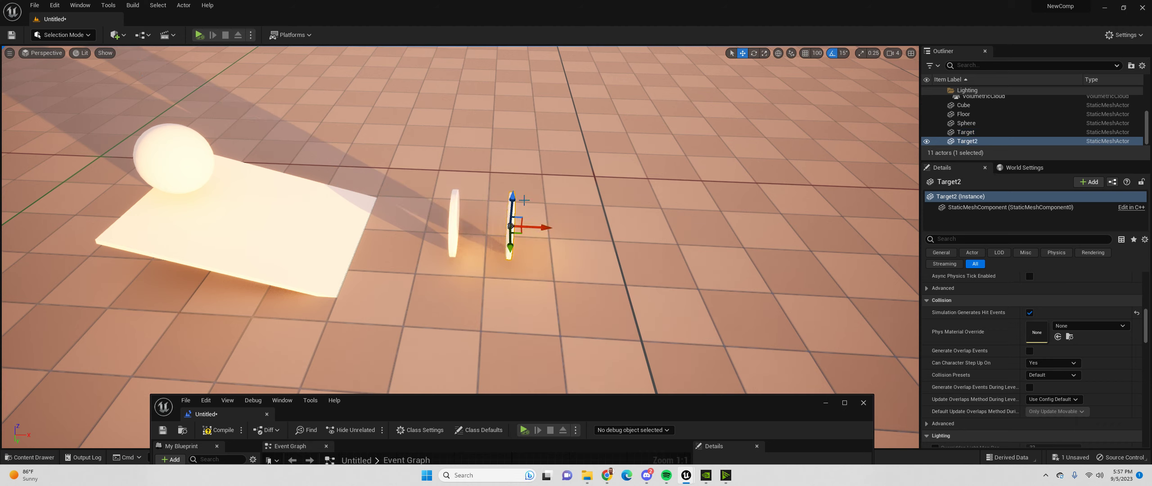
key("Delete")
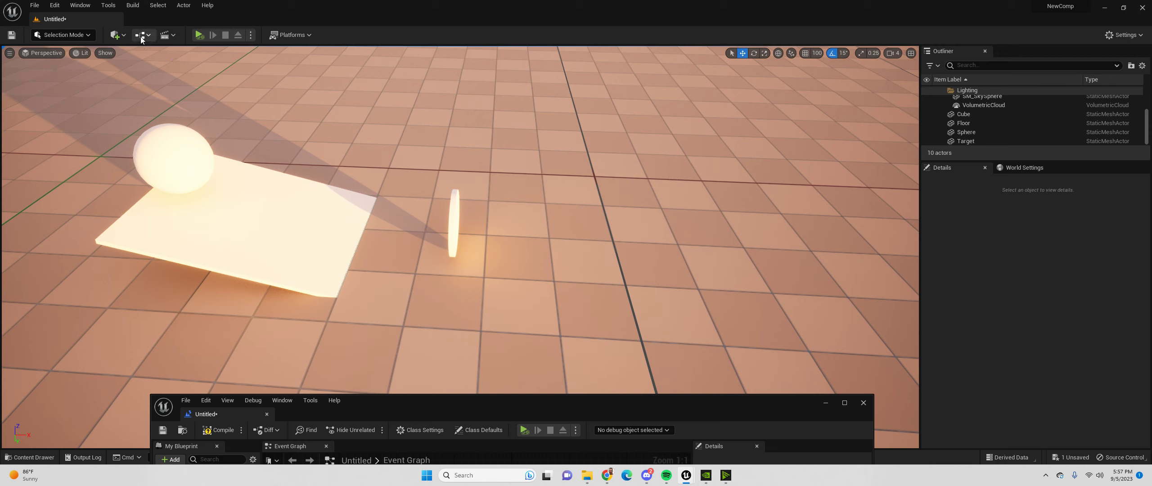
Add a cube to the level and place it on the floor beyond the target disc.
left_click(117, 35)
mouse_move(137, 129)
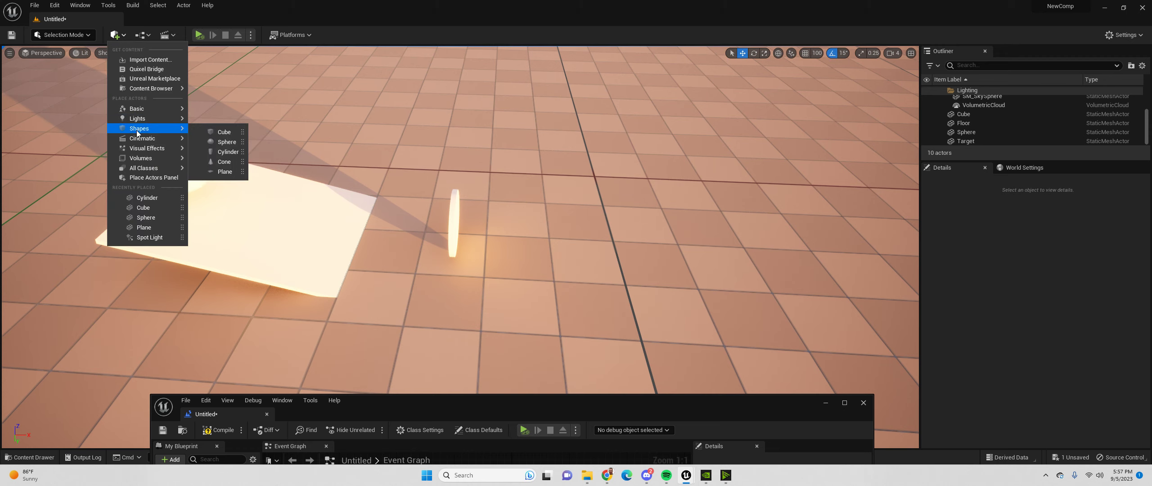
left_click(222, 132)
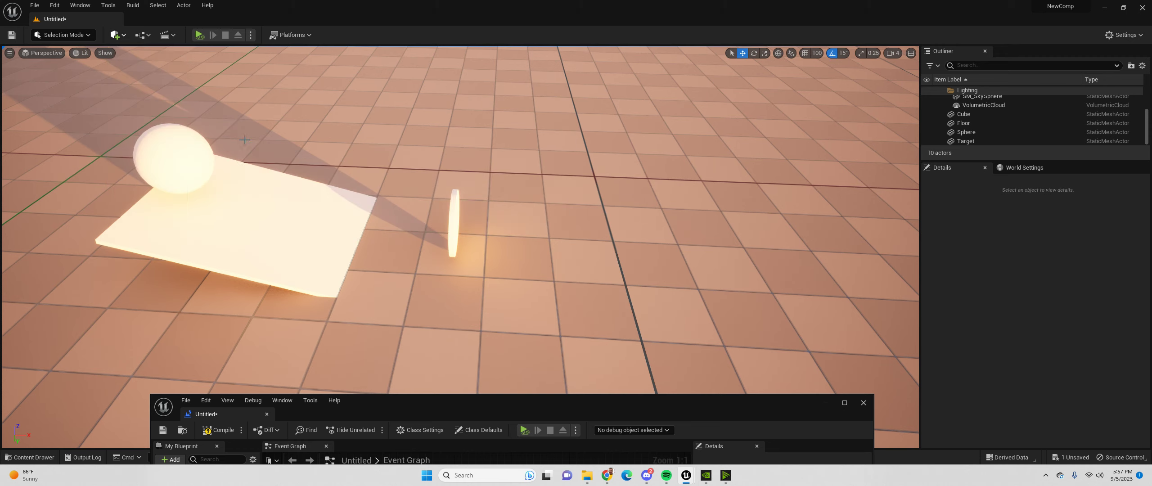
left_click_drag(529, 227, 535, 131)
right_click_drag(520, 122, 495, 102)
key("s")
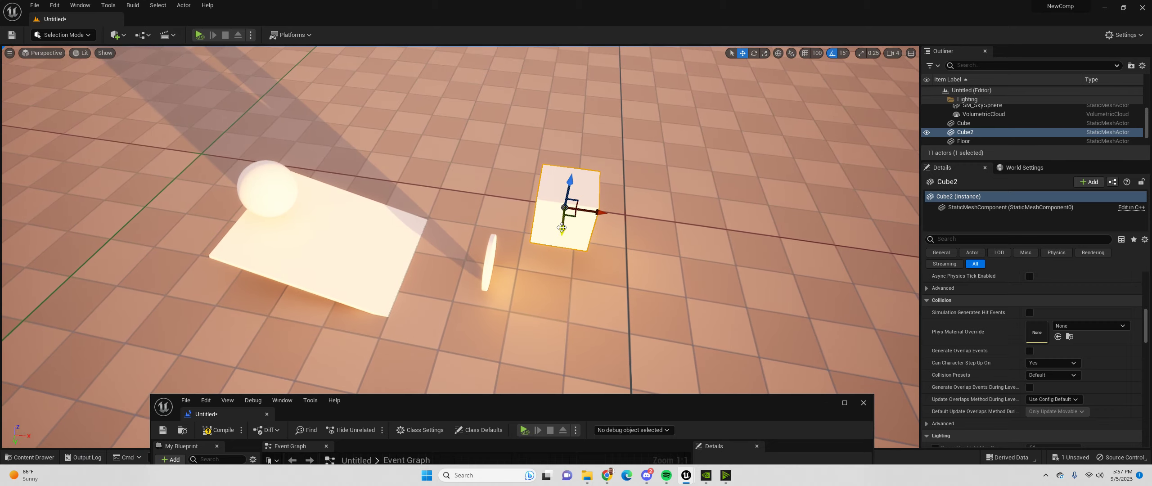
left_click_drag(564, 225, 593, 154)
Stretch the new cube vertically into a tall pillar.
left_click_drag(576, 108, 577, 68)
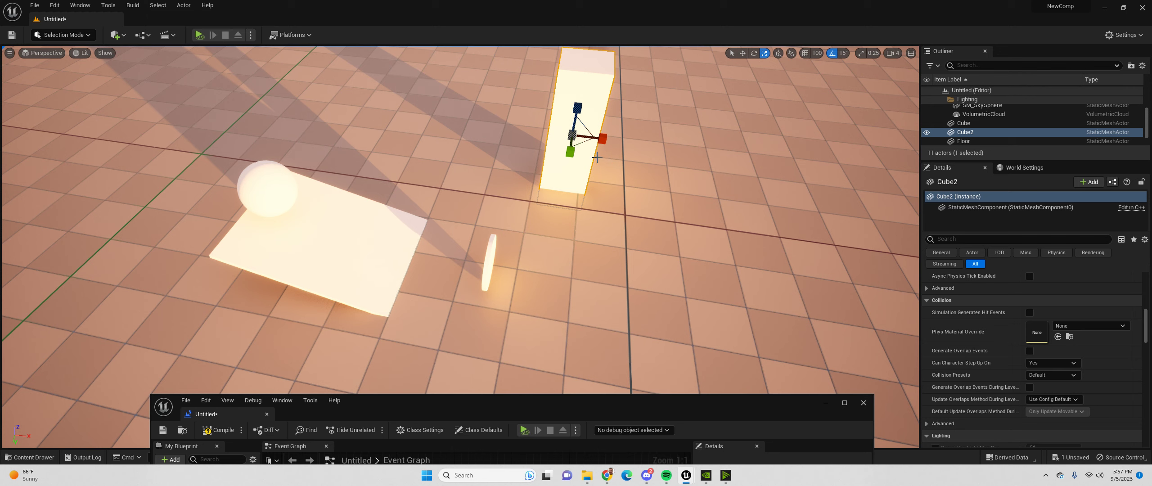
right_click_drag(621, 133, 622, 103)
key("s")
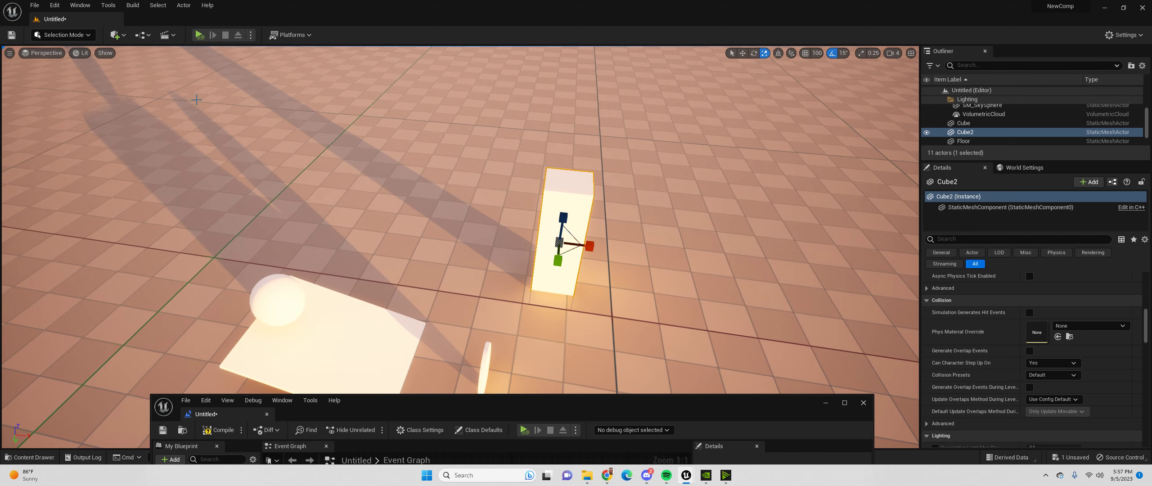
Duplicate the ramp and raise the copy beside the tall pillar, sloping away from it.
left_click(110, 39)
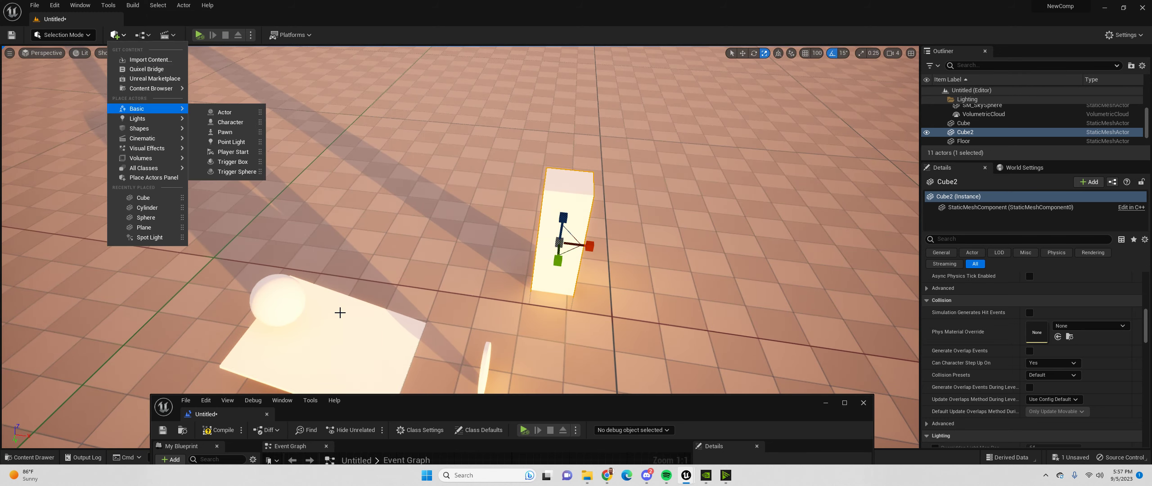
left_click(373, 320)
left_click_drag(344, 358, 698, 300, "alt")
right_click_drag(702, 305, 698, 295)
key("w")
left_click_drag(727, 315, 730, 223)
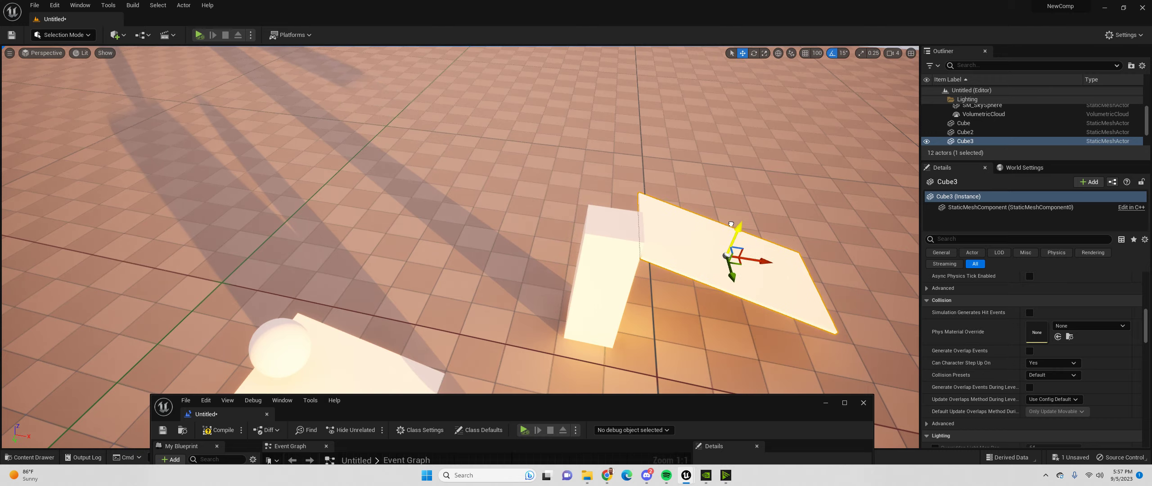
Shift the ramp copy sideways in line with the pillar and scale it narrower.
key("f")
left_click_drag(799, 243, 631, 223, "alt")
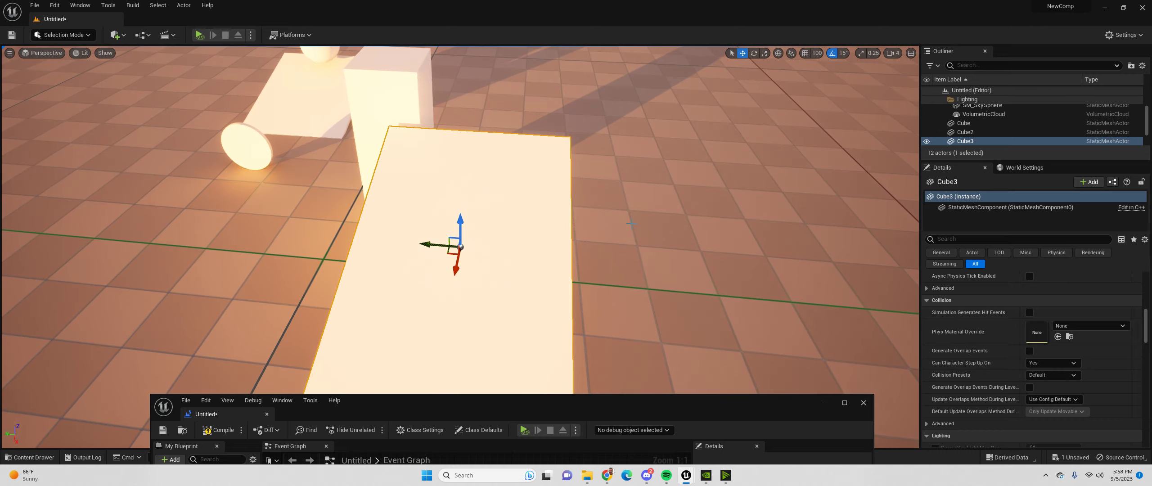
left_click_drag(437, 235, 348, 242)
key("ctrl+z")
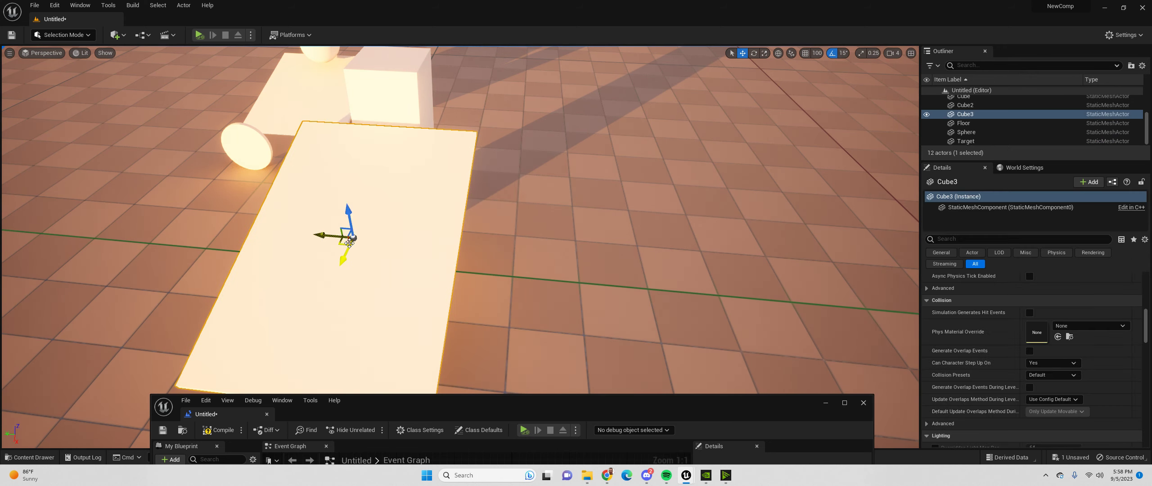
key("r")
left_click_drag(334, 218, 344, 275)
key("e")
key("w")
left_click_drag(349, 242, 354, 233)
Slide the ramp copy along its slope so its upper end meets the pillar's top edge.
right_click_drag(330, 237, 476, 243)
key("a")
key("e")
key("w")
key("r")
left_click_drag(421, 282, 434, 291)
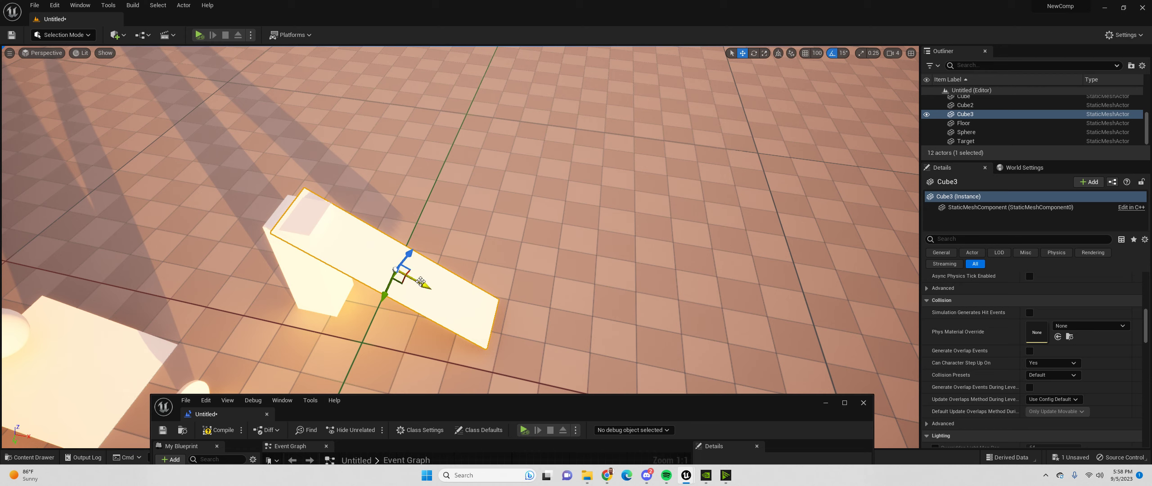
left_click_drag(421, 282, 445, 301)
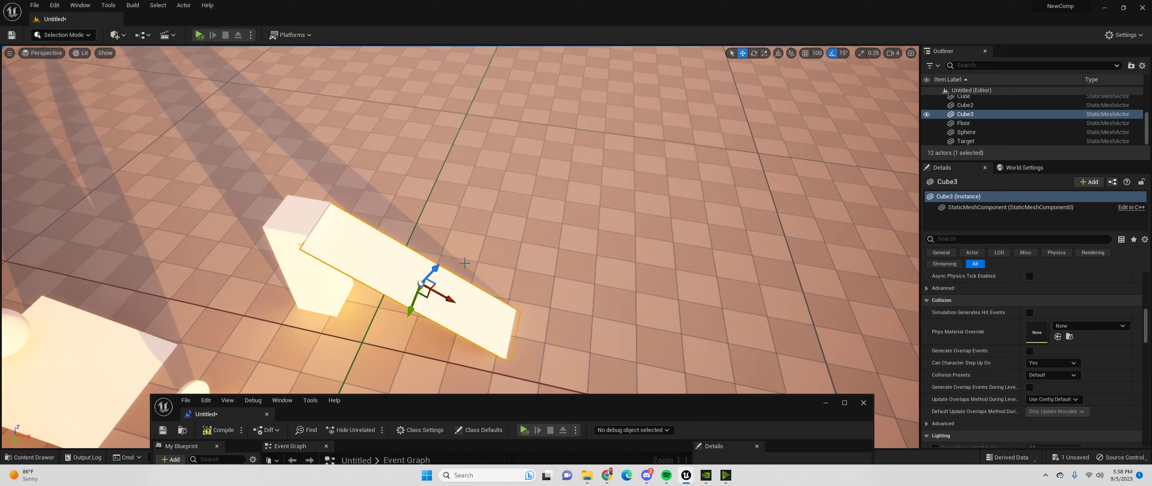
Fine-tune the scale of the ramp copy so its width fits the pillar.
mouse_move(465, 264)
right_mouse_down()
mouse_move(432, 255)
mouse_move(404, 267)
mouse_move(313, 248)
mouse_move(459, 265)
right_mouse_up()
key("d")
key("r")
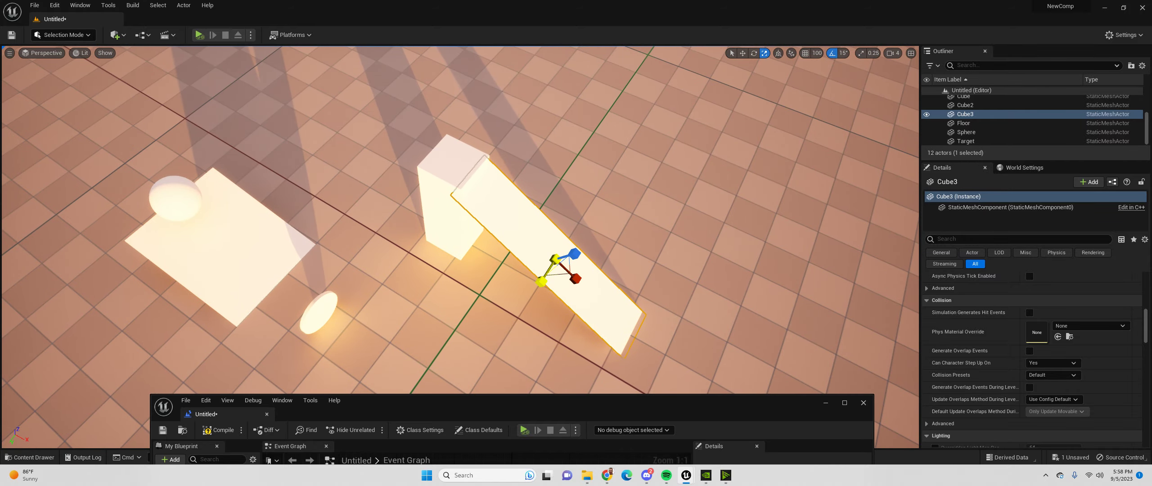
left_click_drag(541, 281, 547, 274)
key("d")
right_click_drag(494, 293, 500, 270)
key("w")
key("a")
key("s")
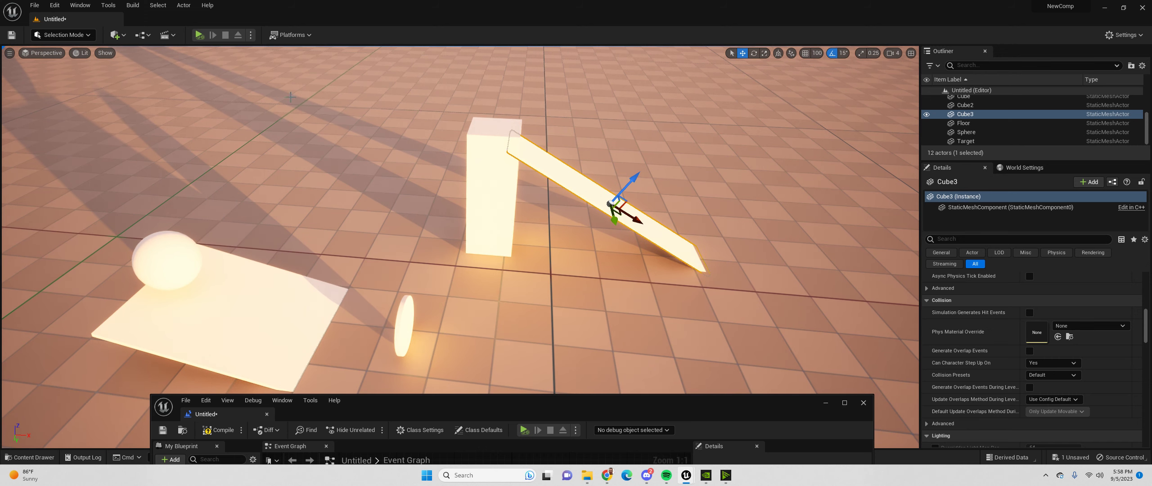
Add a cylinder to the level and move it up behind the pillar.
left_click(118, 34)
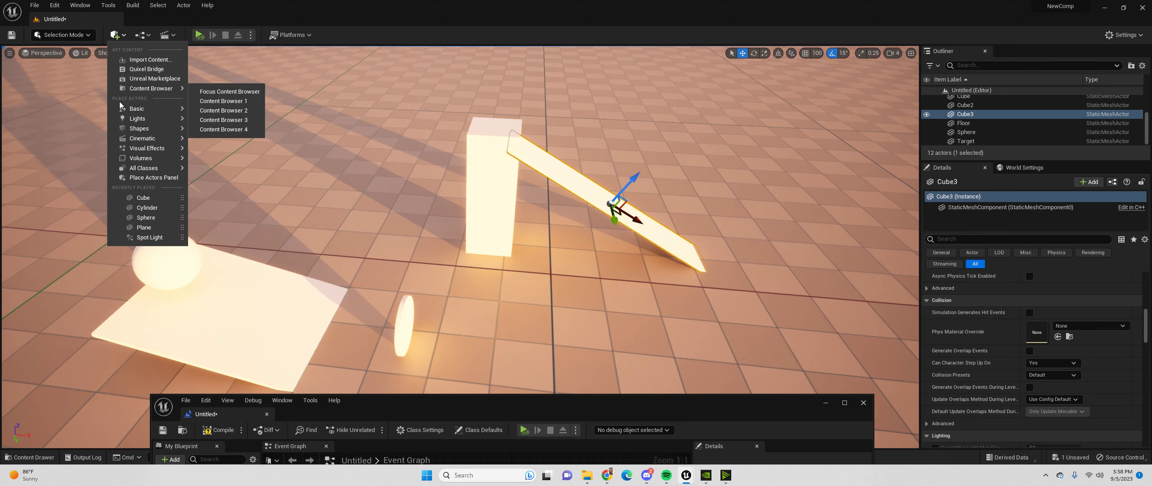
mouse_move(130, 113)
mouse_move(151, 130)
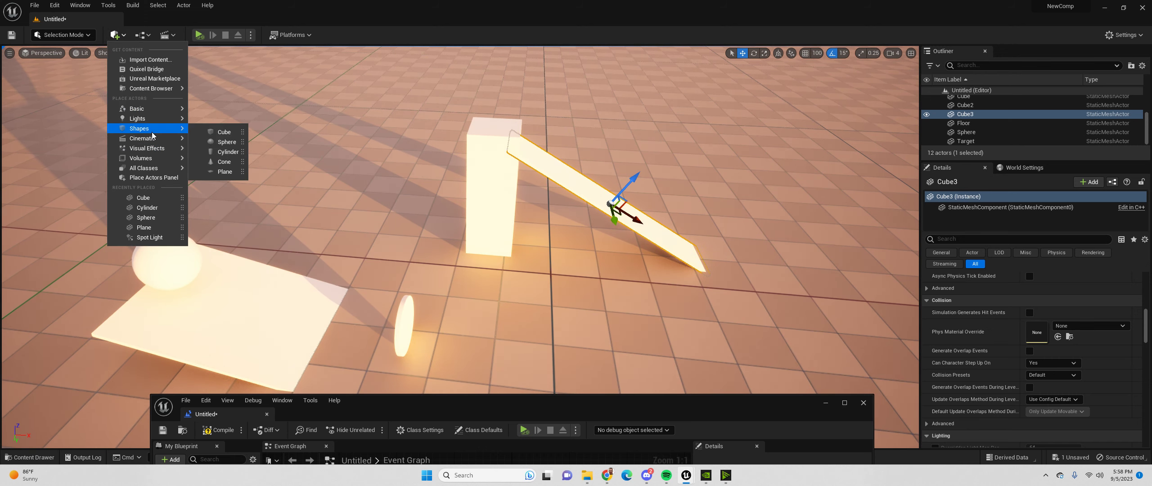
left_click(227, 151)
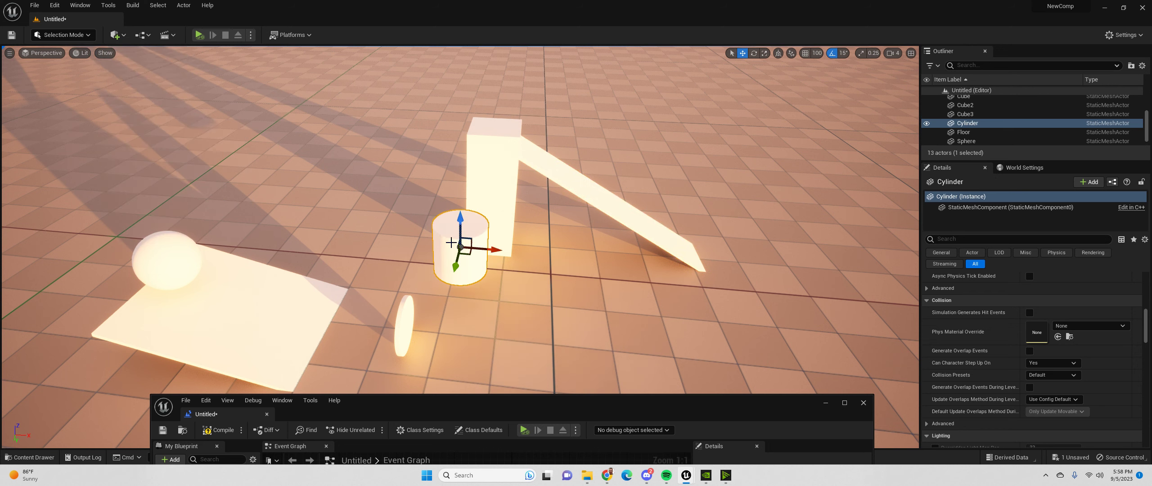
left_click_drag(463, 222, 602, 159)
key("f")
right_click_drag(602, 159, 506, 165)
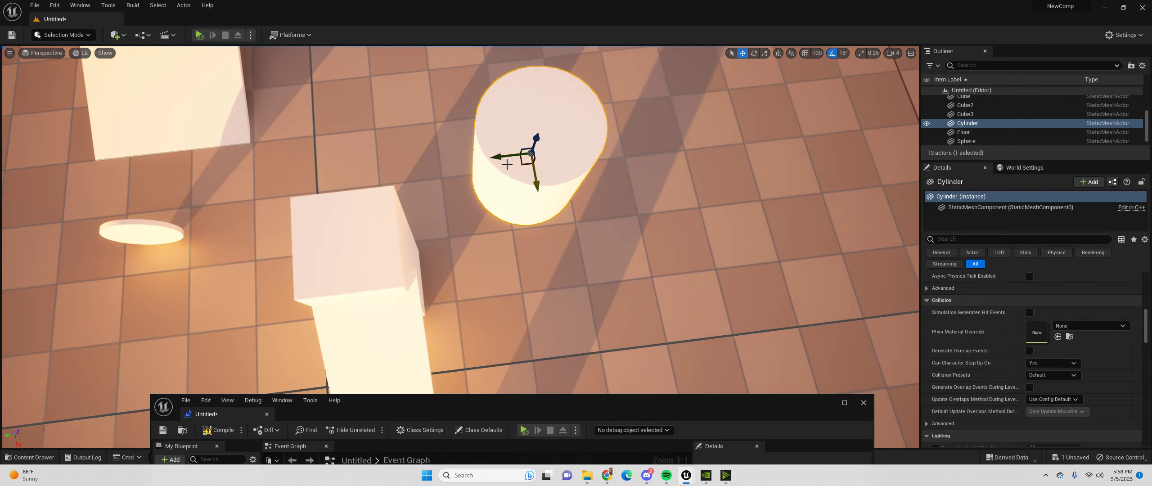
Move the cylinder onto the pillar's top, lay it horizontally and scale it down to a thin rod.
left_click_drag(501, 157, 328, 172, "shift")
right_click_drag(461, 159, 616, 145)
key("e")
left_click_drag(485, 194, 473, 230)
key("r")
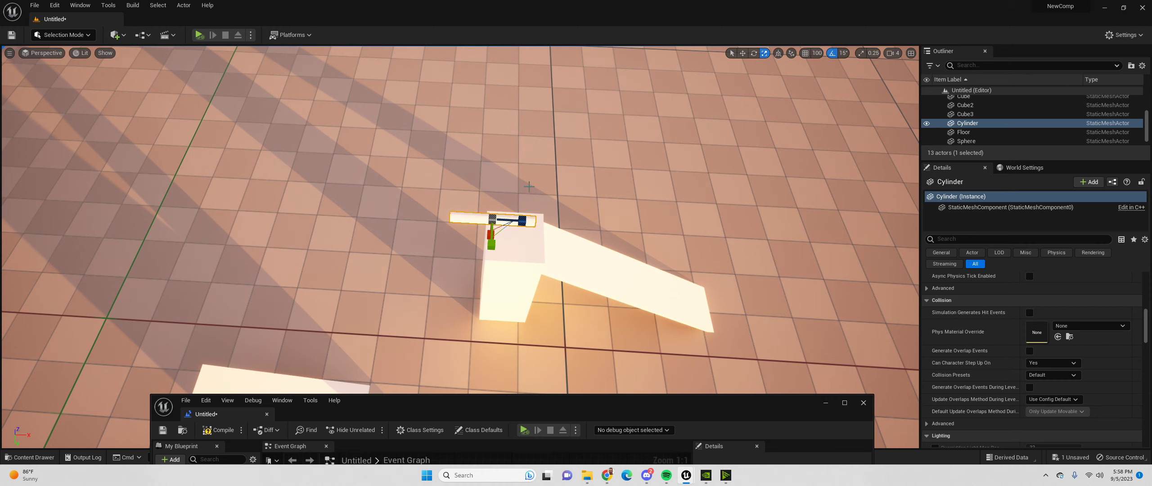
Duplicate the rod outward along its axis and reshape the copy into a shorter, wider cylinder at the rod's outer end.
right_click_drag(529, 186, 500, 191)
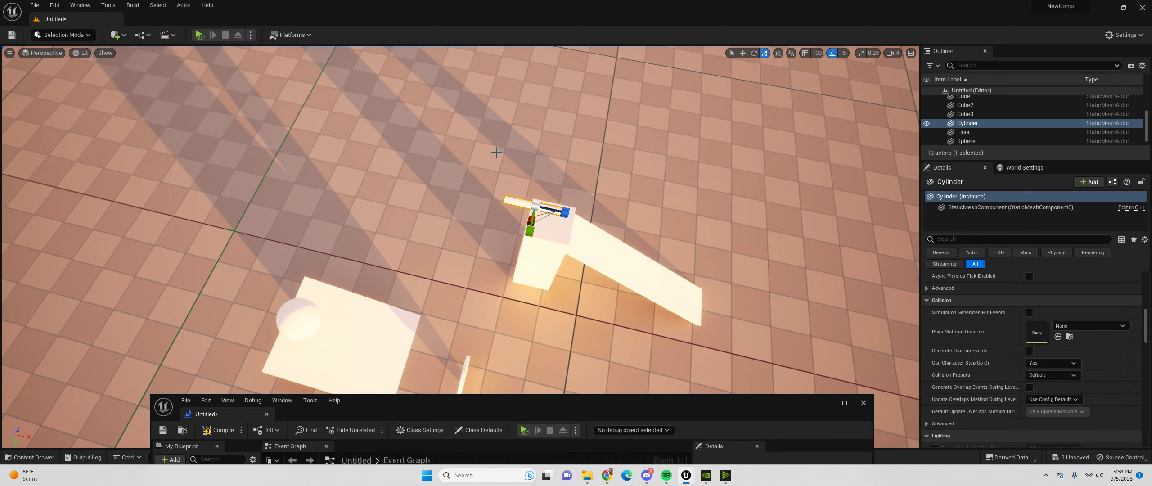
key("e")
key("w")
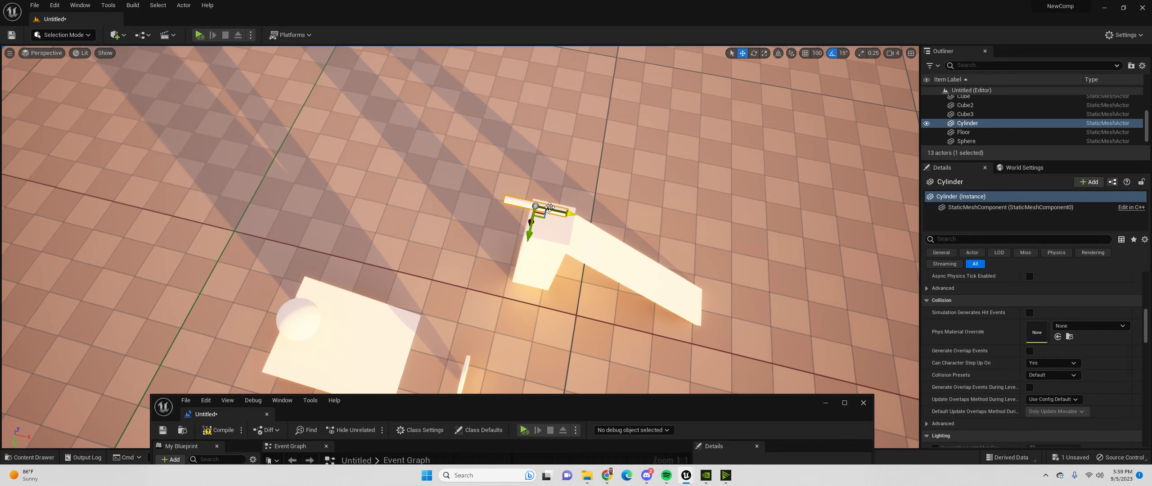
left_click_drag(550, 214, 519, 208, "alt")
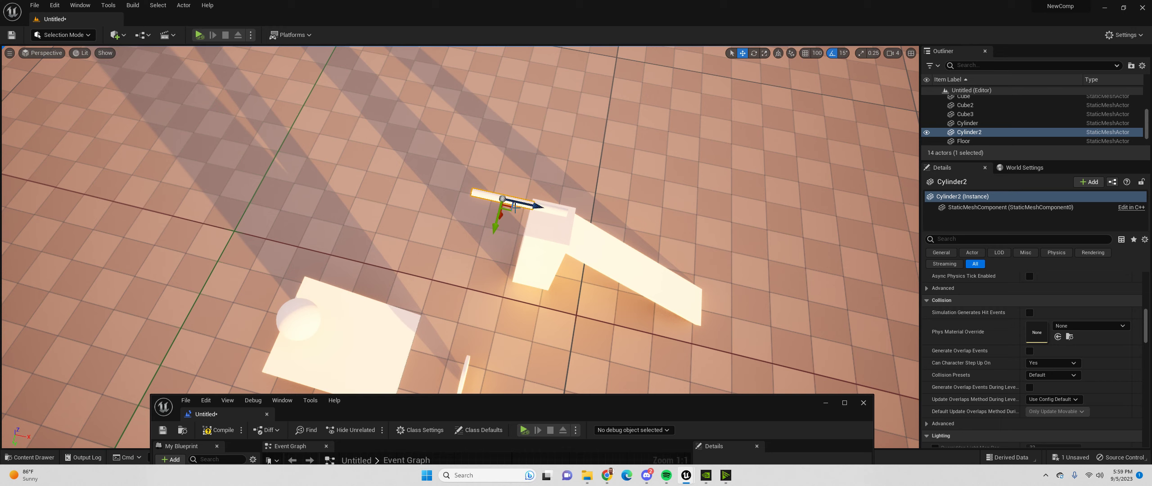
mouse_move(503, 198)
left_mouse_down()
mouse_move(577, 205)
mouse_move(508, 205)
left_mouse_up()
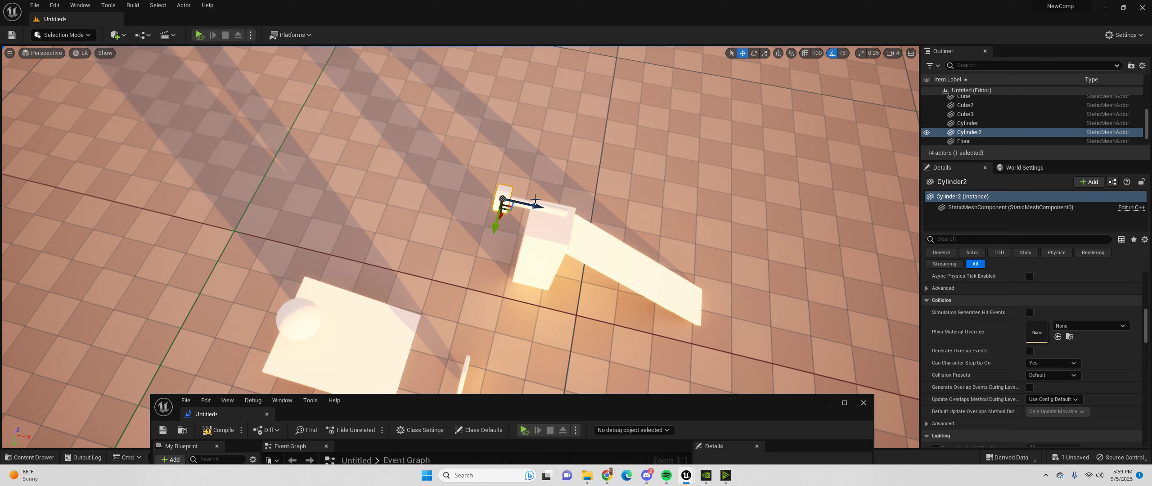
Duplicate the outer wide cylinder to the rod's inner end above the pillar and slide the rod inward to bridge both cylinders.
left_click_drag(535, 206, 592, 203, "alt")
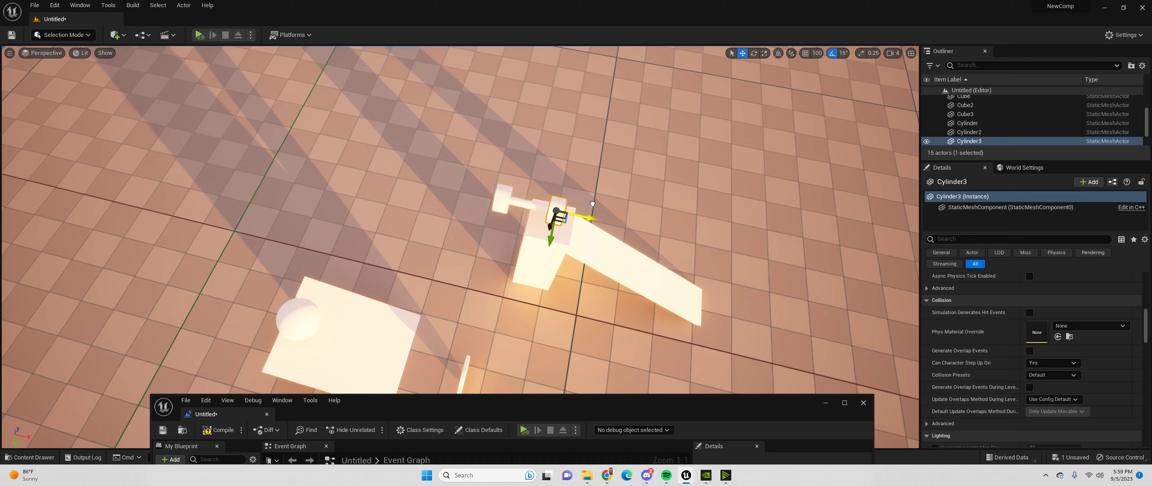
left_click(531, 207)
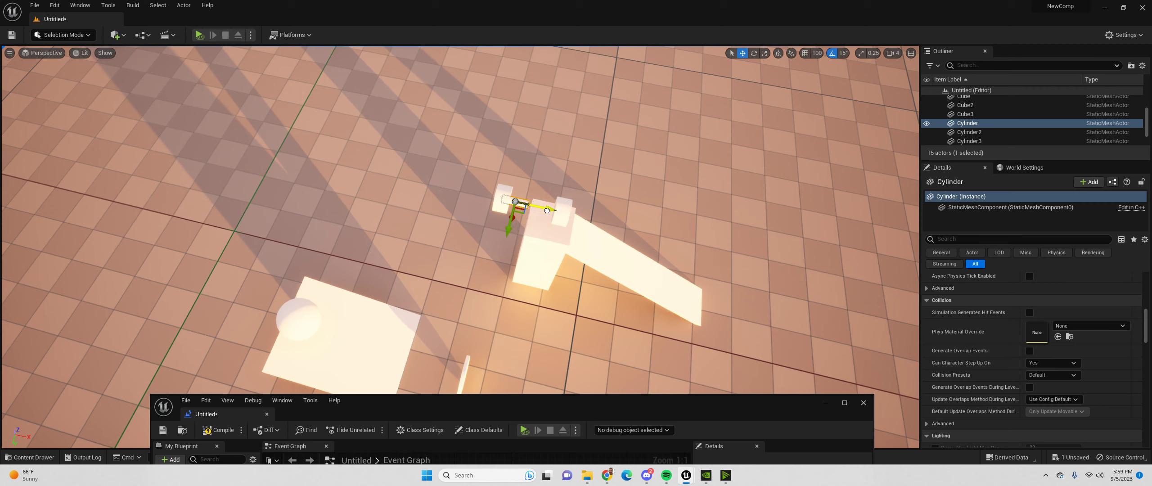
left_click(567, 210)
left_click(544, 209)
key("r")
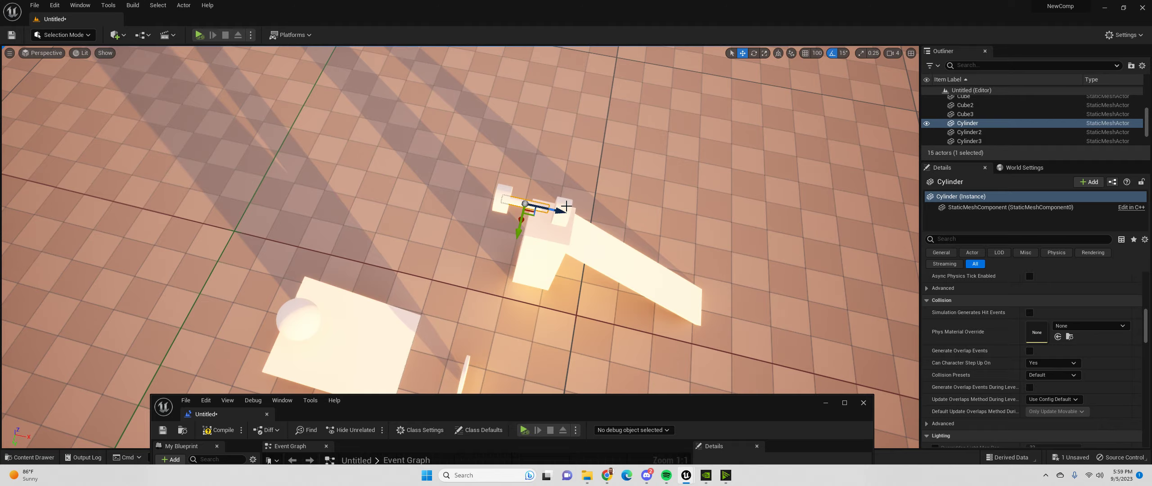
left_click(567, 207)
key("f")
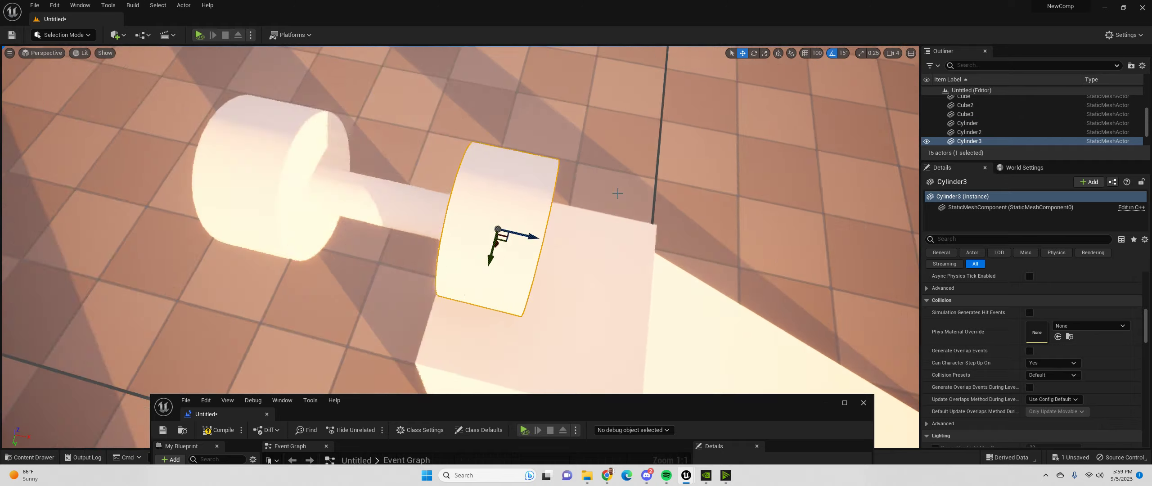
Scale up the wide cylinder at the rod's outer end so it is larger and longer than the inner one.
left_click_drag(617, 193, 450, 158, "alt")
right_click_drag(450, 157, 369, 160)
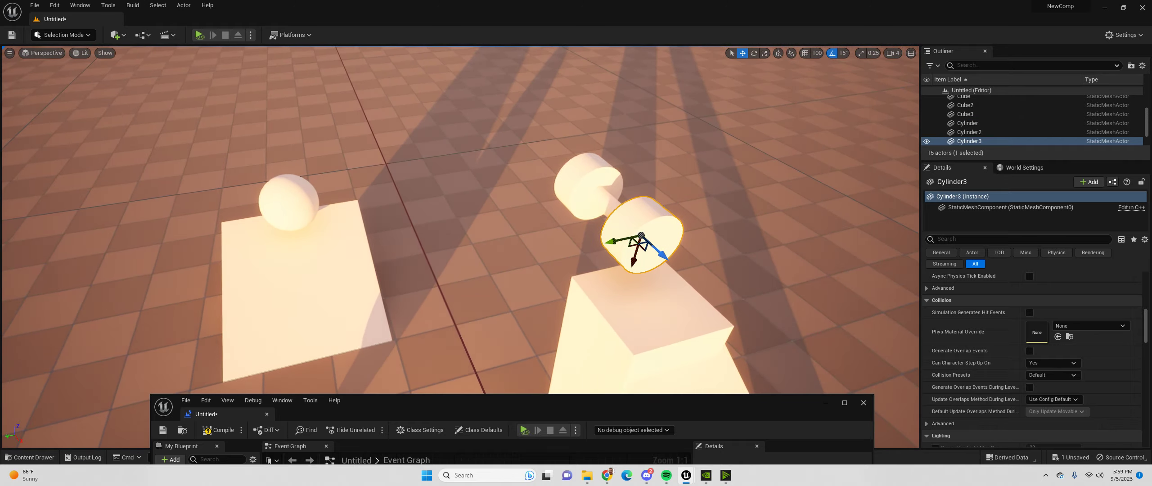
left_click(580, 191)
key("r")
left_click_drag(589, 187, 612, 173)
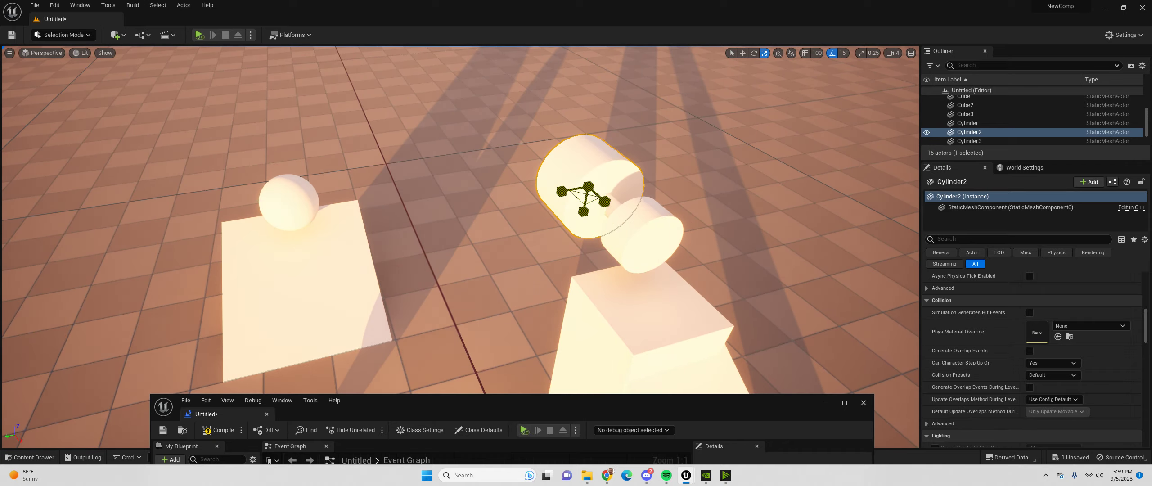
key("a")
right_click_drag(603, 180, 567, 176)
key("s")
left_click_drag(538, 171, 552, 162)
left_click(615, 180)
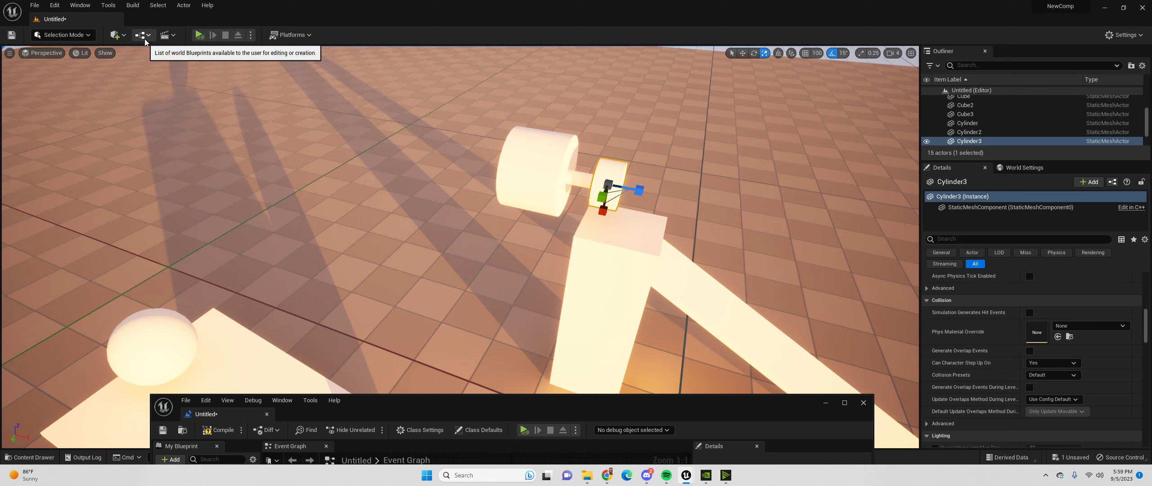
Add a sphere on the pillar's top beside the inner cylinder and undo its uneven scaling.
left_click(115, 34)
mouse_move(140, 110)
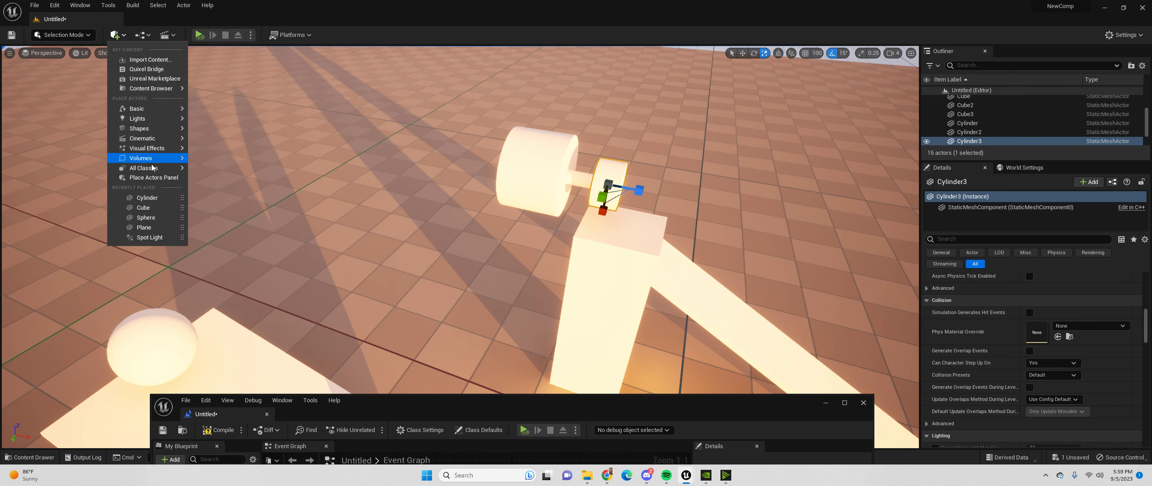
mouse_move(148, 151)
mouse_move(149, 131)
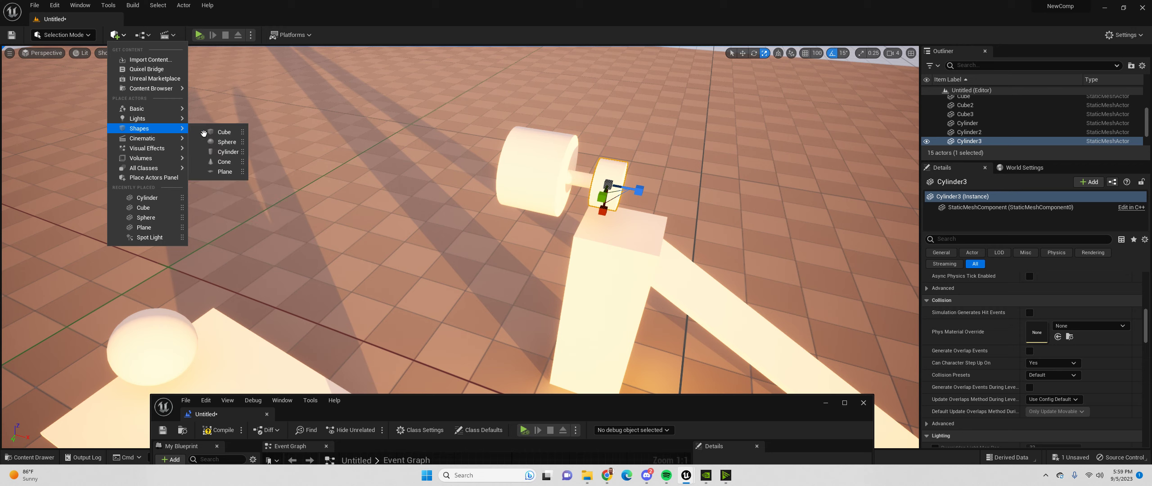
left_click_drag(219, 142, 639, 221)
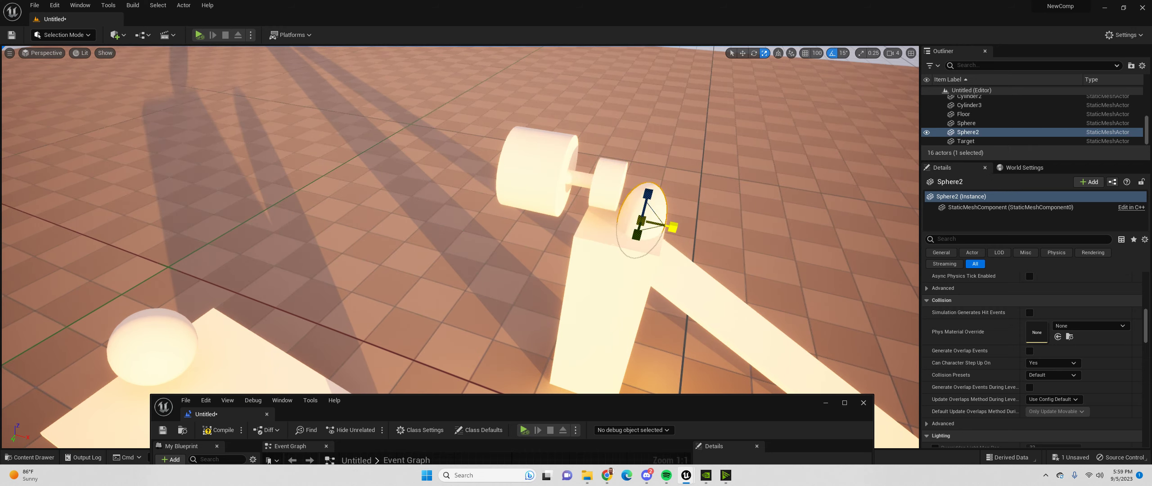
key("ctrl+z")
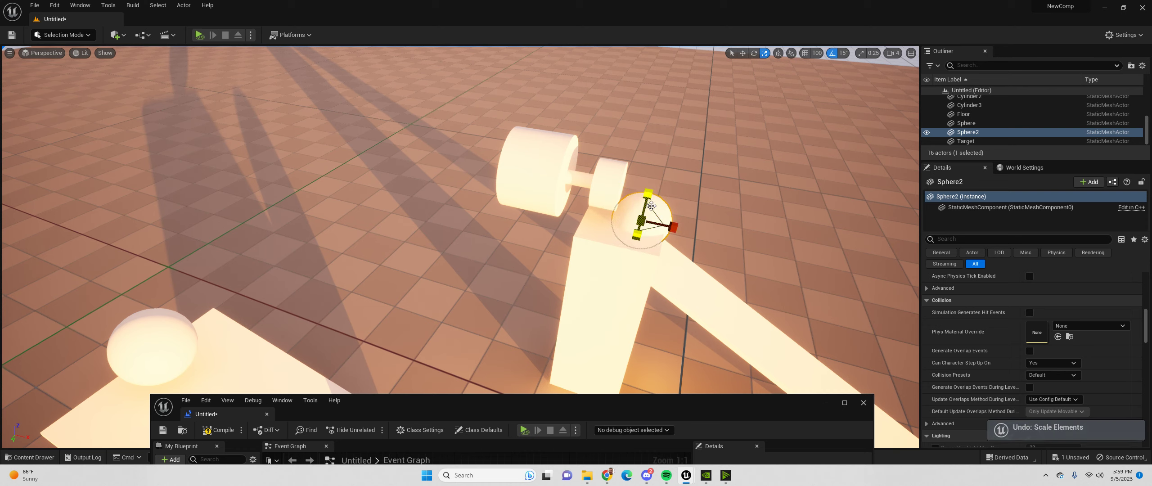
Scale the sphere down to about 0.51 and rest it on the pillar's top directly in front of the inner cylinder.
key("w")
left_click_drag(652, 202, 598, 180)
key("r")
scroll(663, 187, "up", 2)
key("f")
key("s")
right_click_drag(700, 180, 635, 184)
key("w")
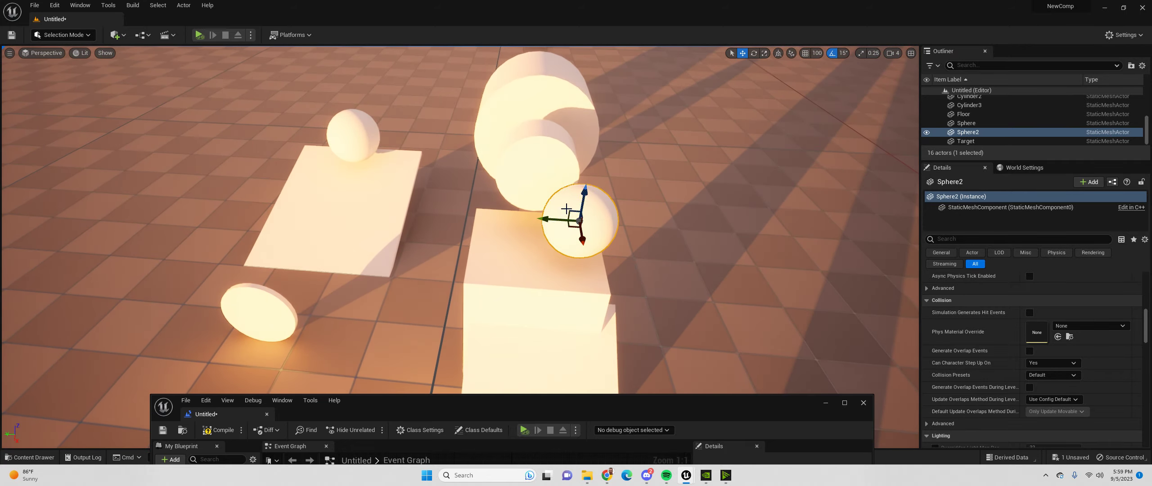
left_click_drag(554, 219, 684, 180)
key("End")
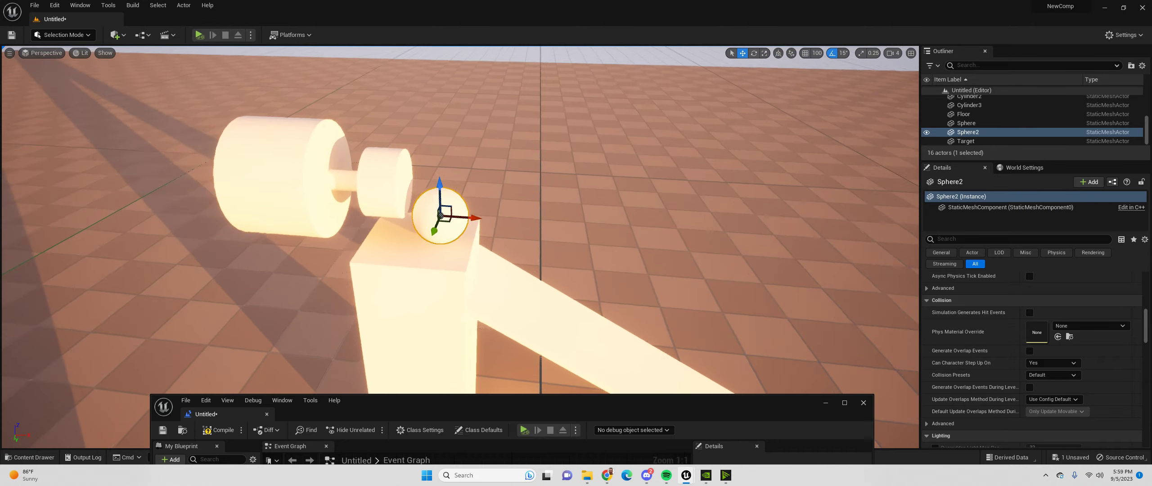
Enable Simulate Physics on the new sphere and play-test the level.
right_click_drag(530, 202, 524, 202)
key("a")
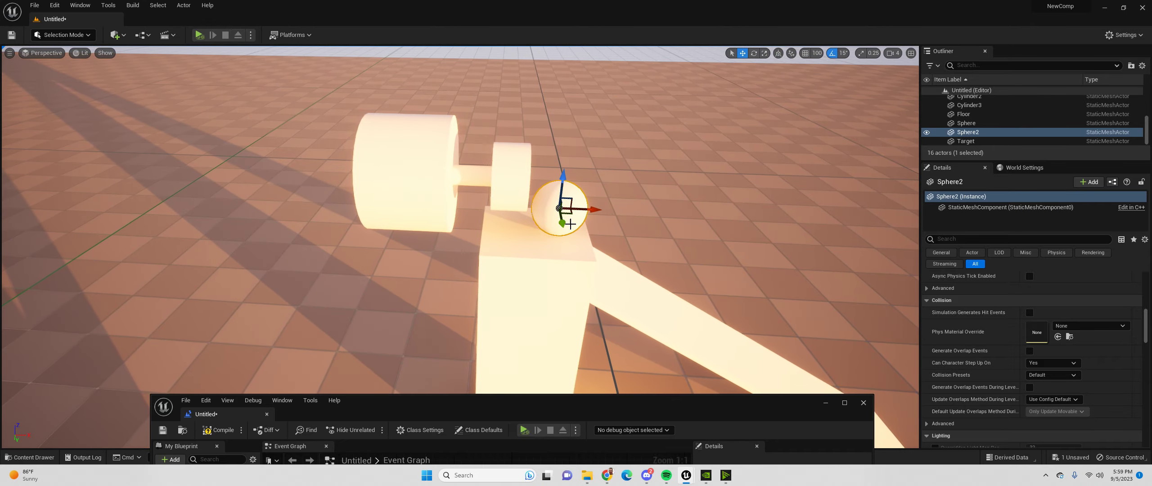
left_click(200, 35)
key("Escape")
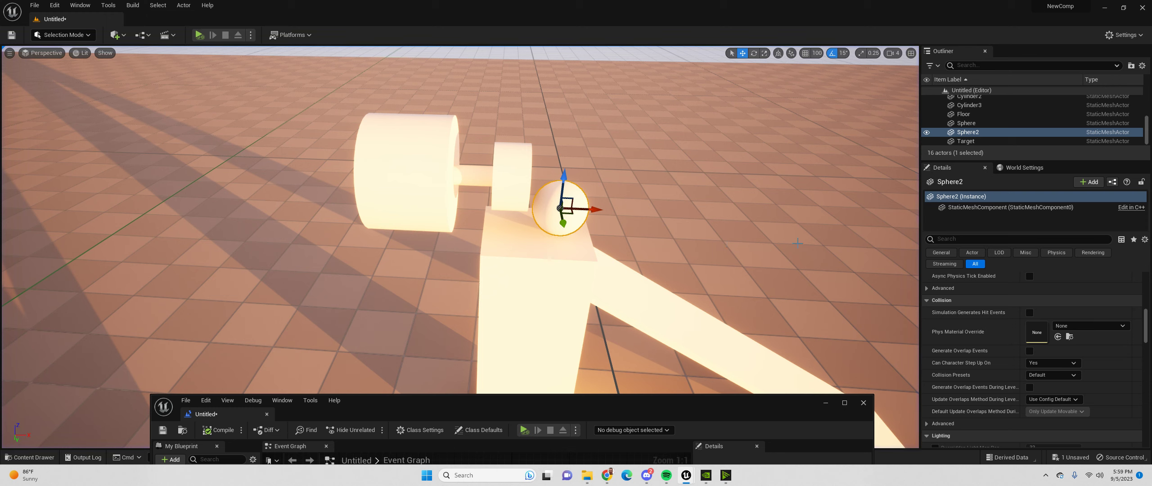
scroll(1022, 319, "up", 10)
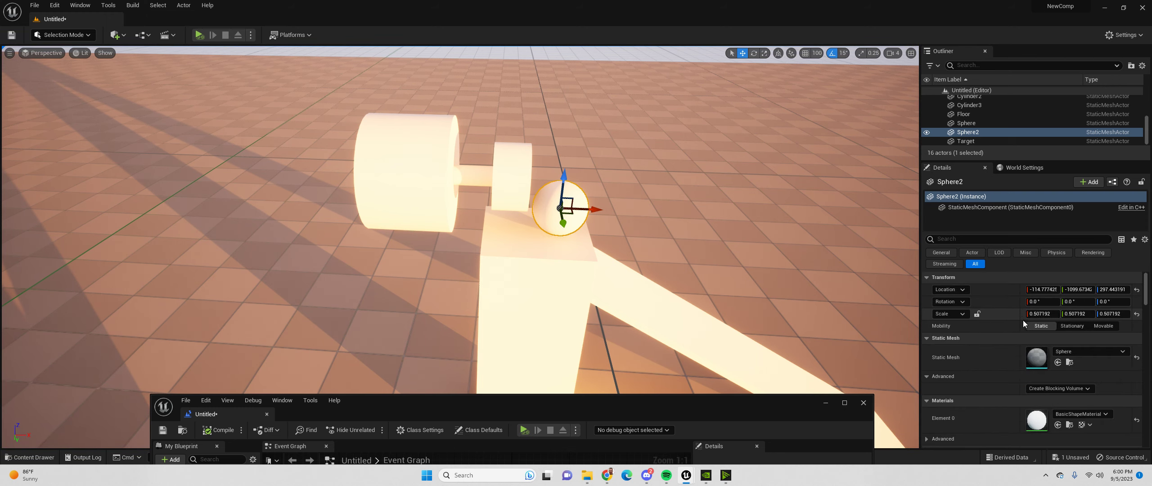
scroll(1023, 321, "down", 6)
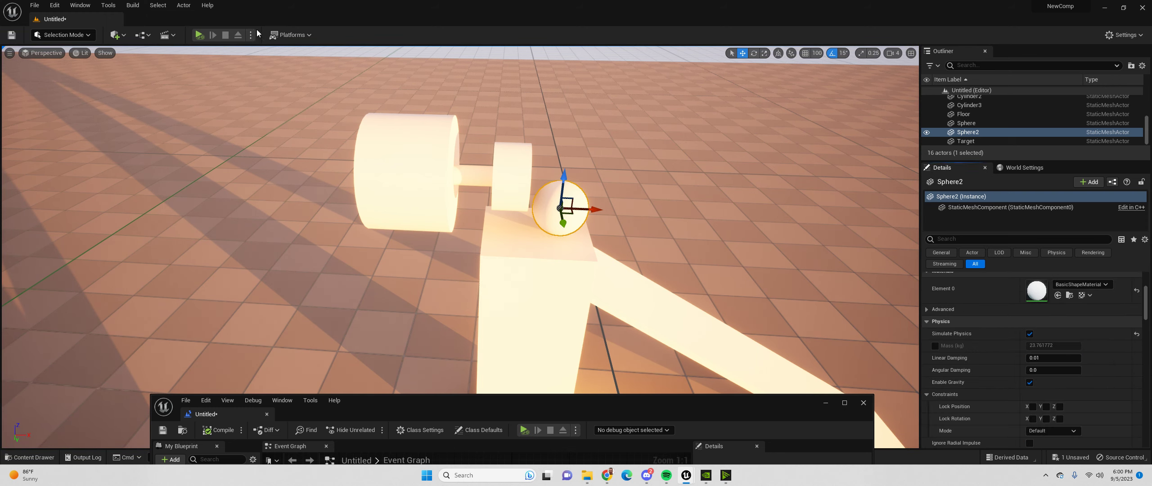
left_click(198, 35)
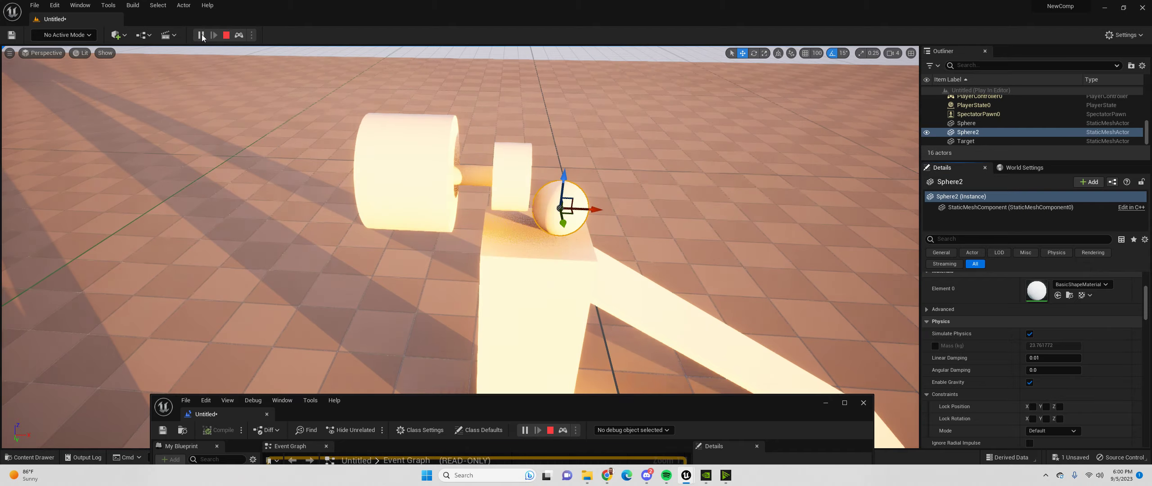
key("Escape")
Assign the M_Metal_Burnished_Steel material to the rod joining the two wide cylinders.
right_click_drag(593, 199, 590, 225)
key("s")
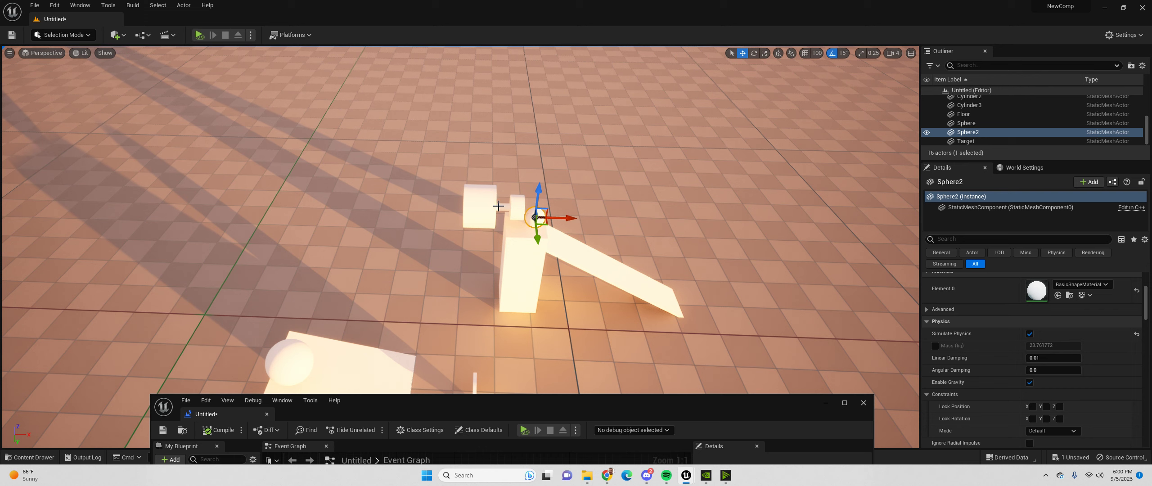
left_click(499, 205)
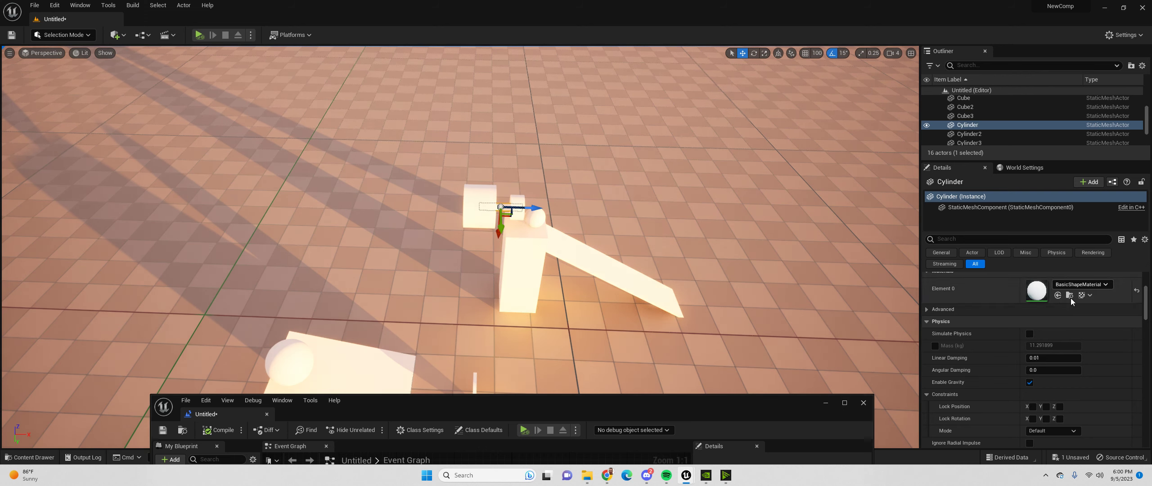
scroll(1089, 339, "up", 3)
left_click(1087, 329)
left_click(1089, 327)
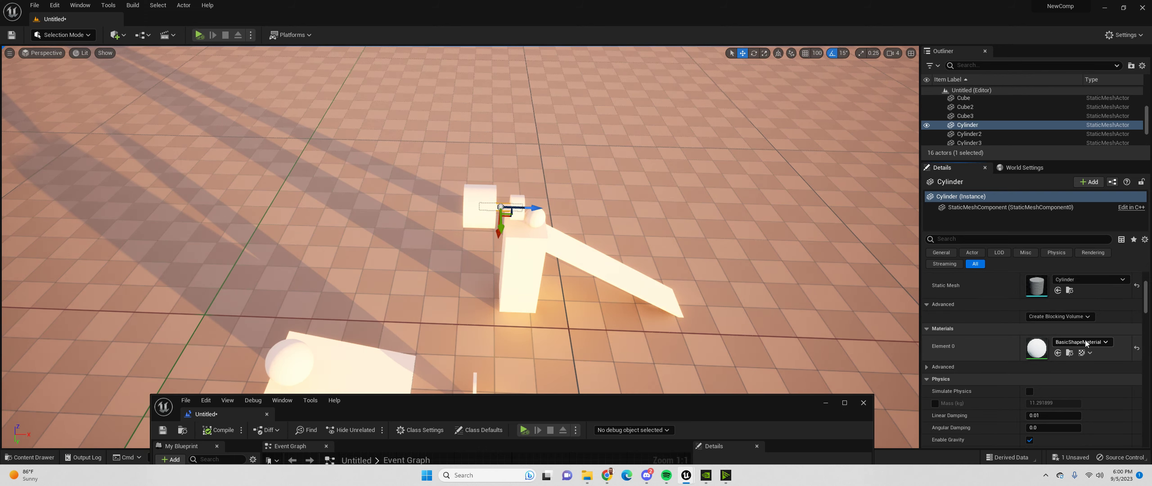
left_click(1085, 341)
type("steel")
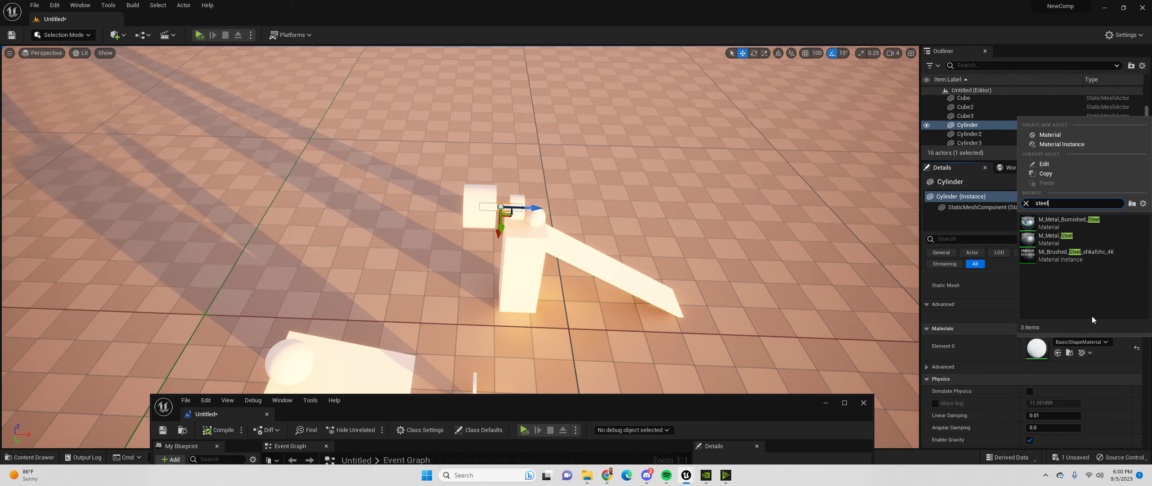
left_click(1055, 221)
Try to slide the inner cylinder and the steel rod along their shared axis, undoing each move.
right_click_drag(539, 191, 554, 156)
key("w")
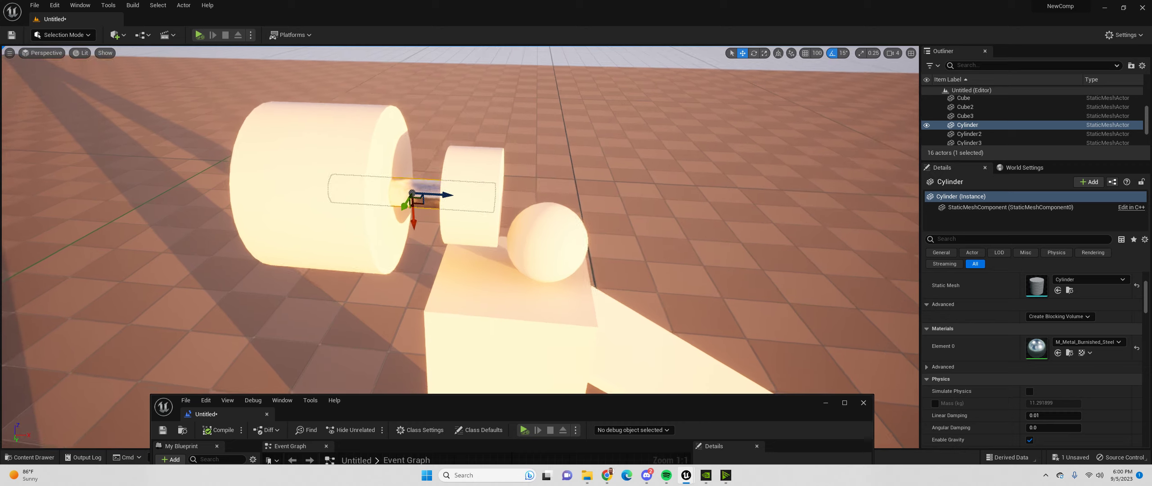
left_click(474, 200)
right_click_drag(474, 200, 474, 216)
right_click_drag(507, 164, 505, 166)
key("a")
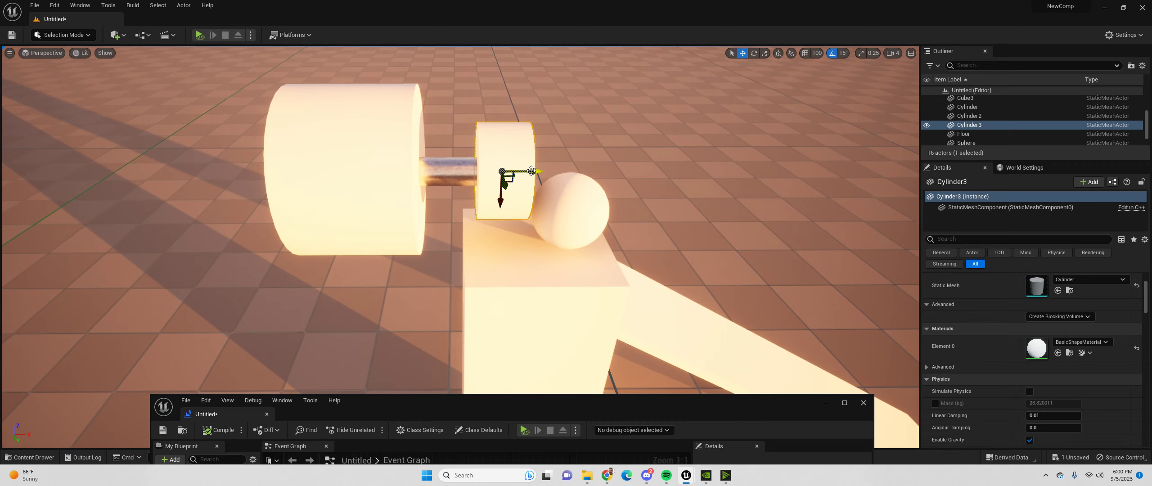
left_click_drag(531, 170, 470, 164)
key("ctrl+z")
key("d")
right_click_drag(478, 179, 466, 181)
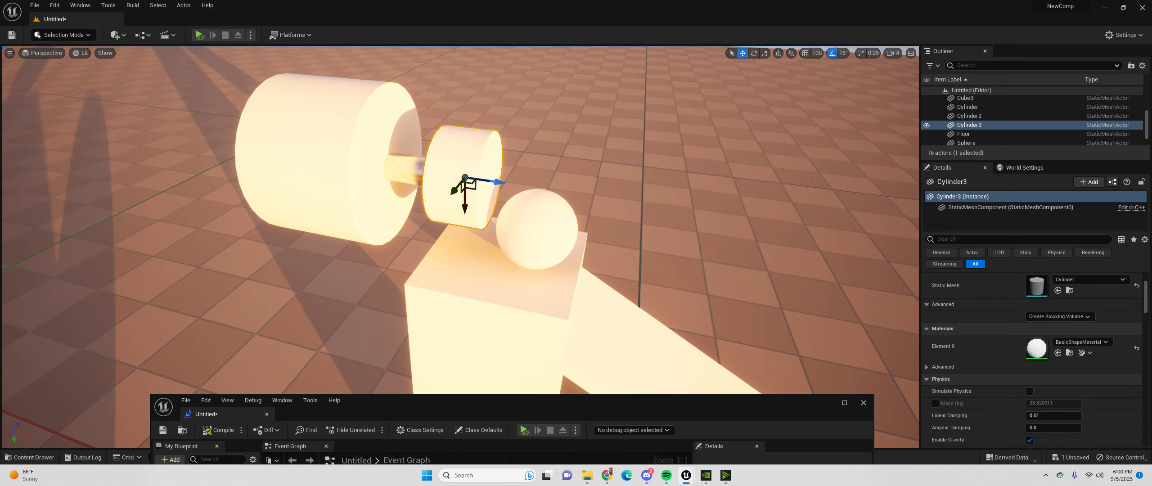
left_click(424, 172)
left_click_drag(430, 174, 528, 187)
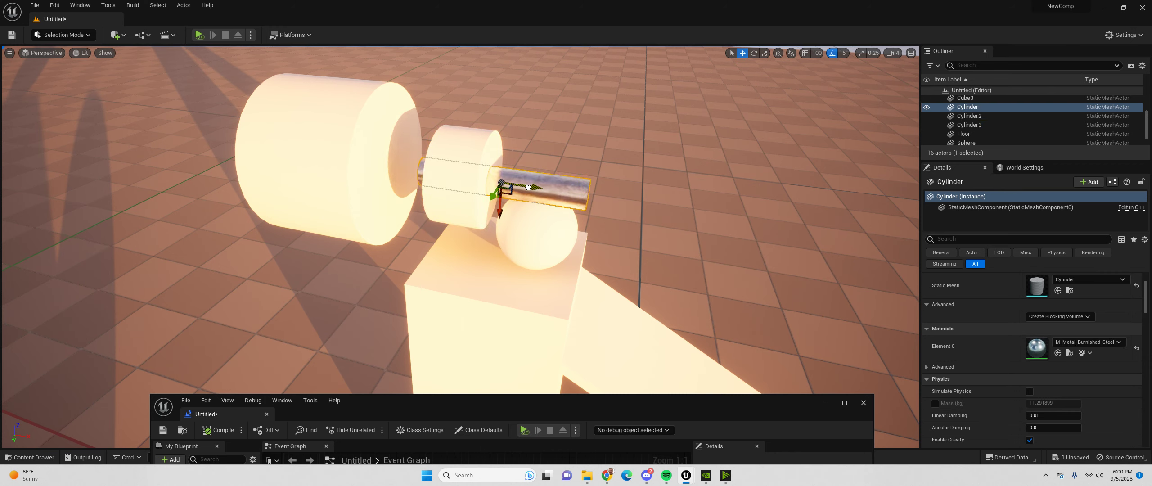
key("ctrl+z")
Enable Simulate Physics on the inner wide cylinder and play-test the level.
left_click(443, 150)
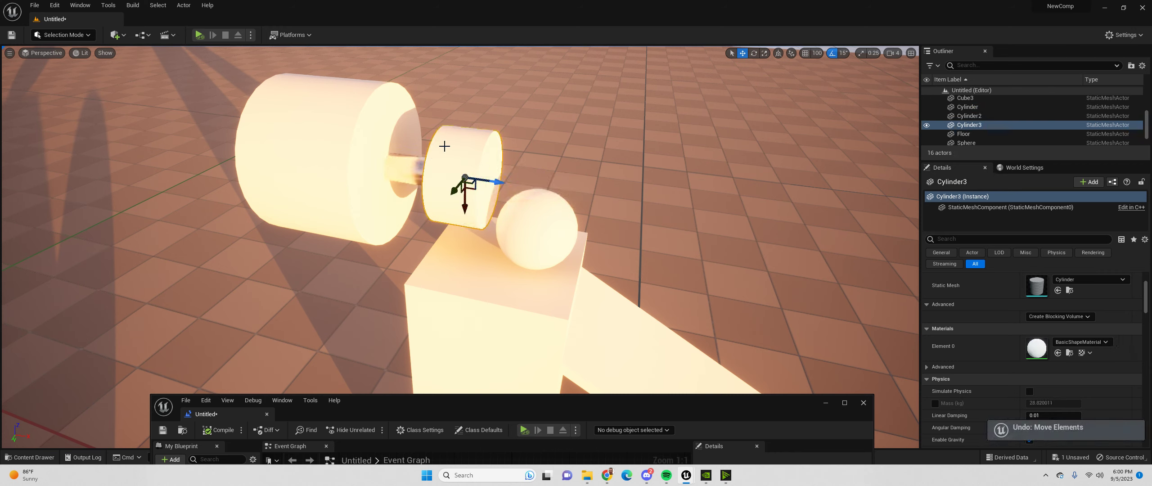
scroll(1035, 288, "down", 3)
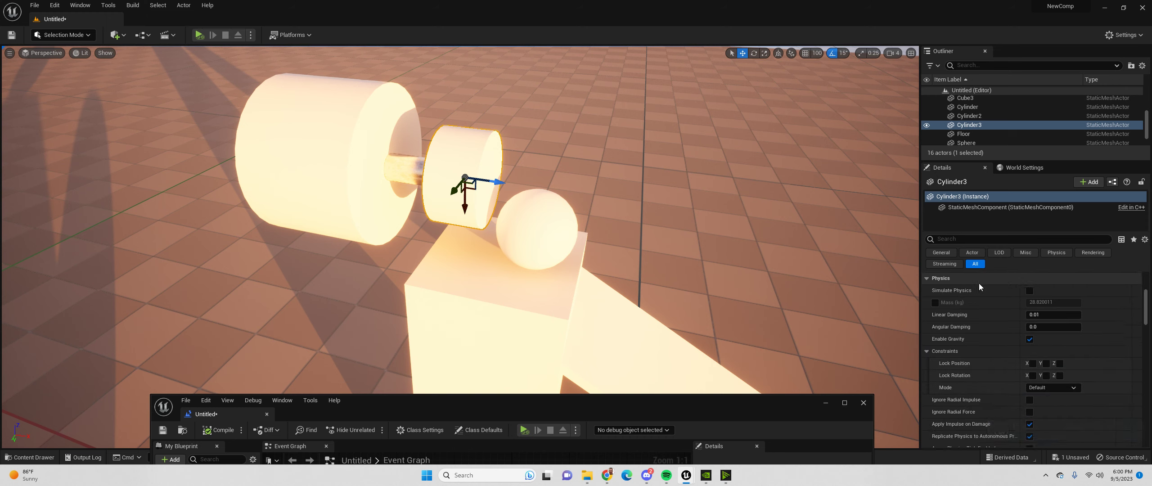
left_click(417, 157)
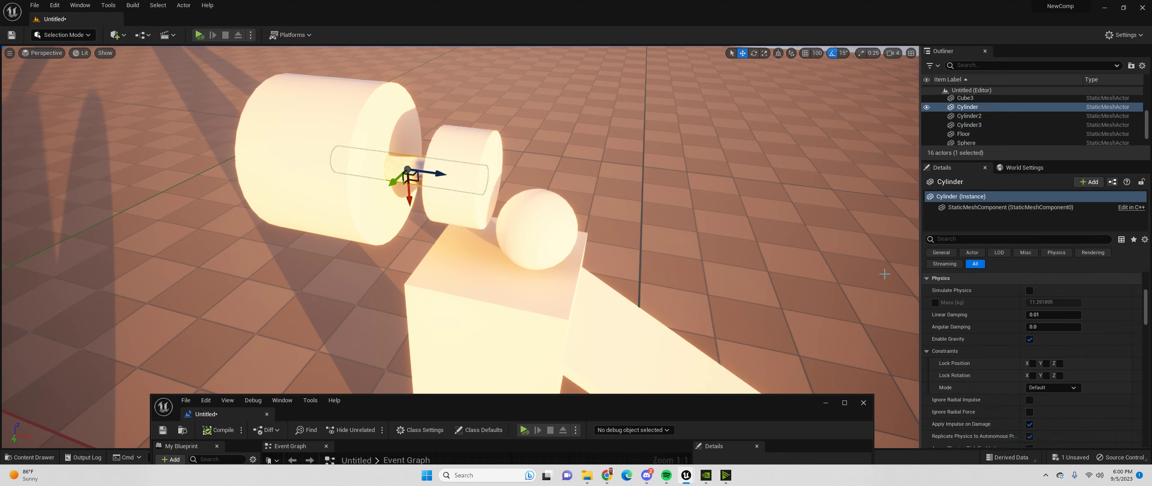
left_click(470, 151)
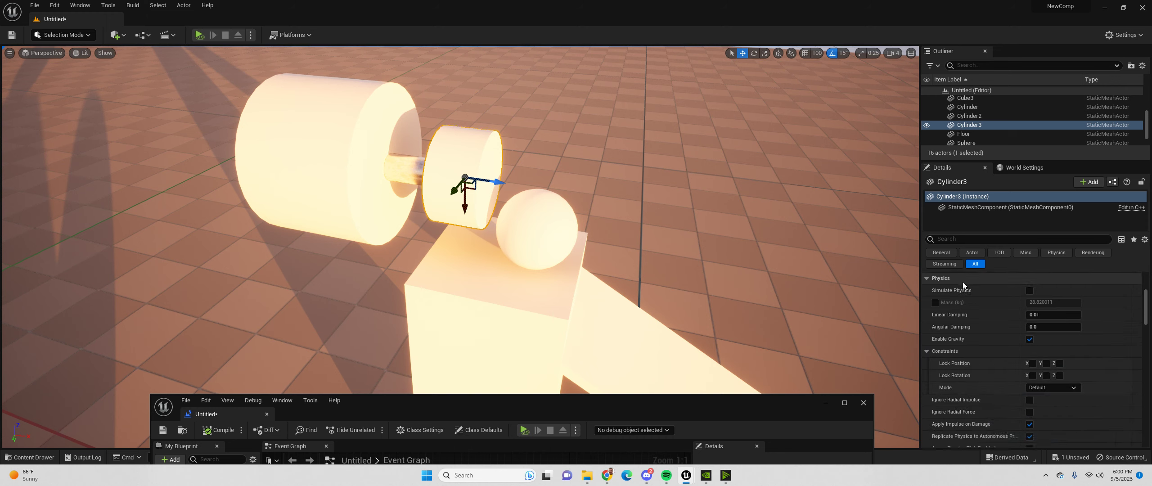
left_click(1030, 290)
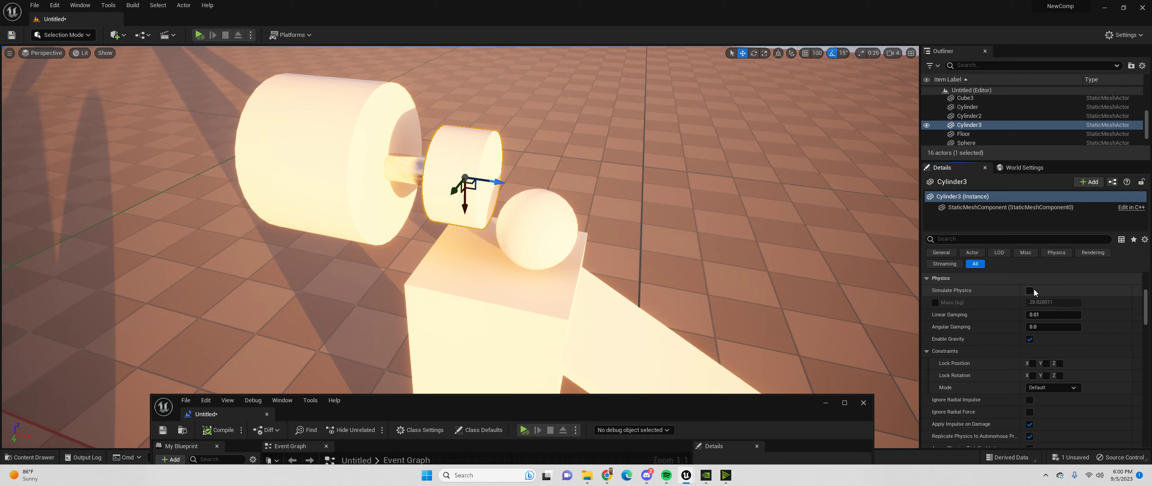
left_click(198, 35)
key("Escape")
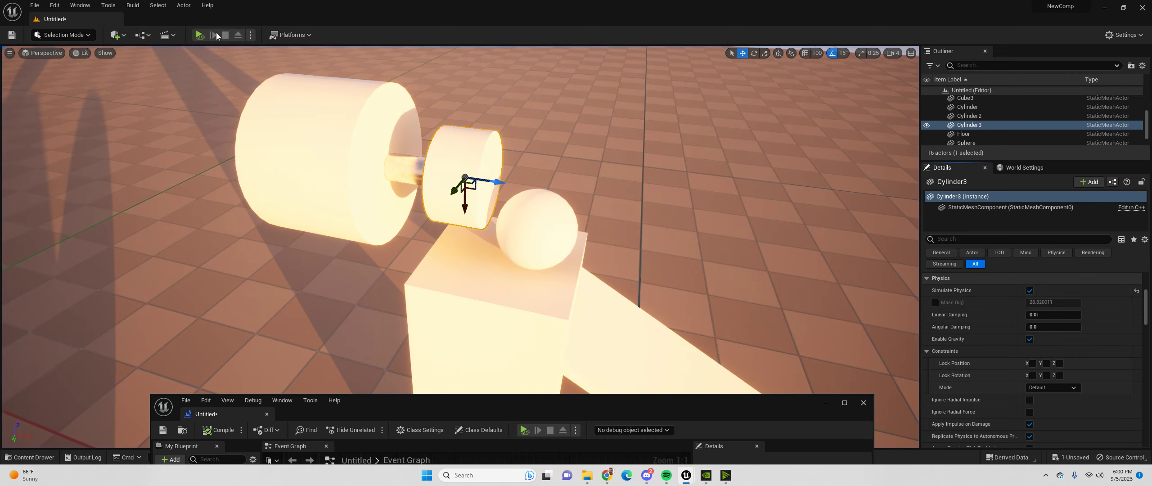
left_click(200, 36)
key("Escape")
Set the collision preset of the steel rod between the two wide cylinders to OverlapAll.
left_click(412, 152)
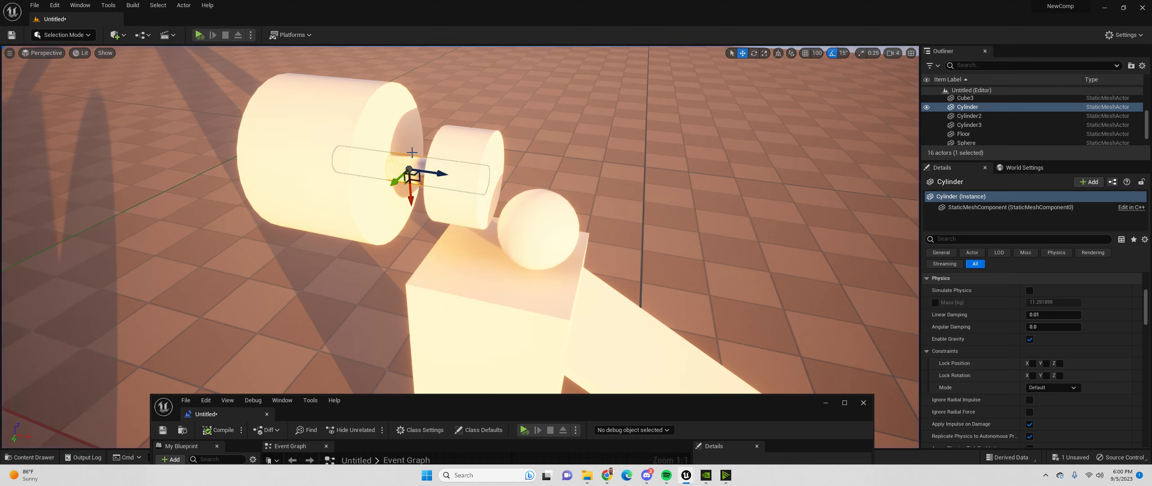
scroll(1050, 345, "down", 6)
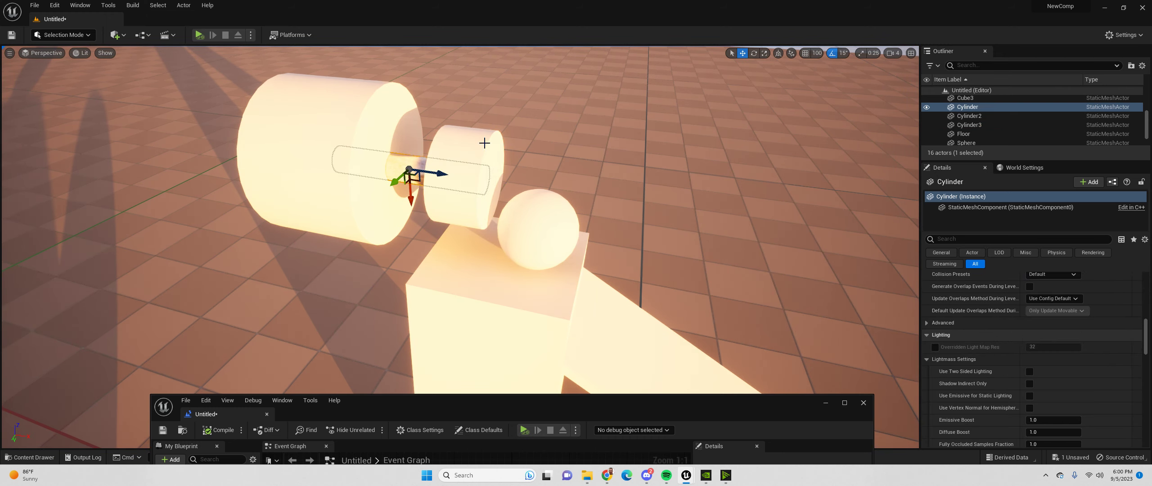
scroll(1078, 346, "down", 2)
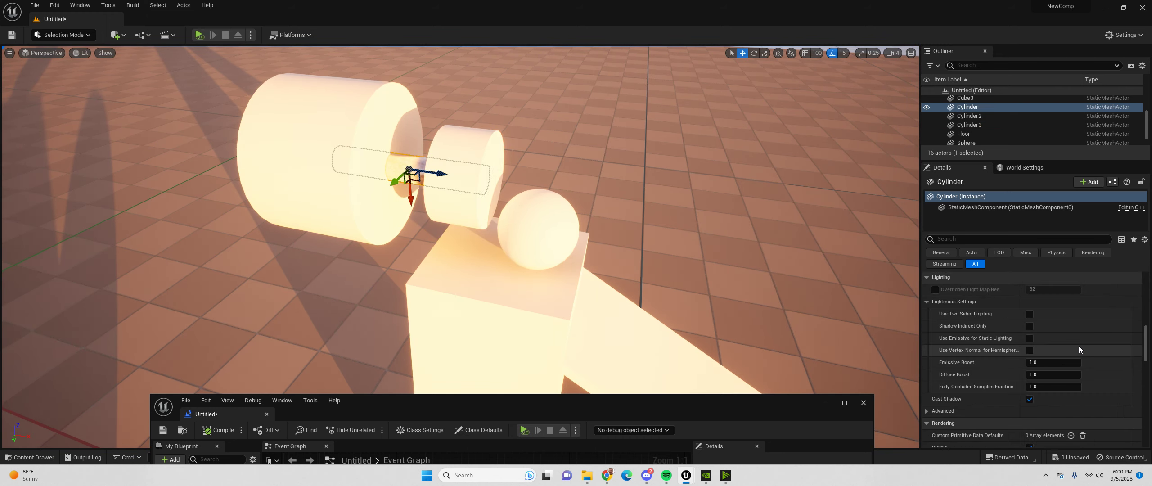
scroll(1051, 329, "up", 5)
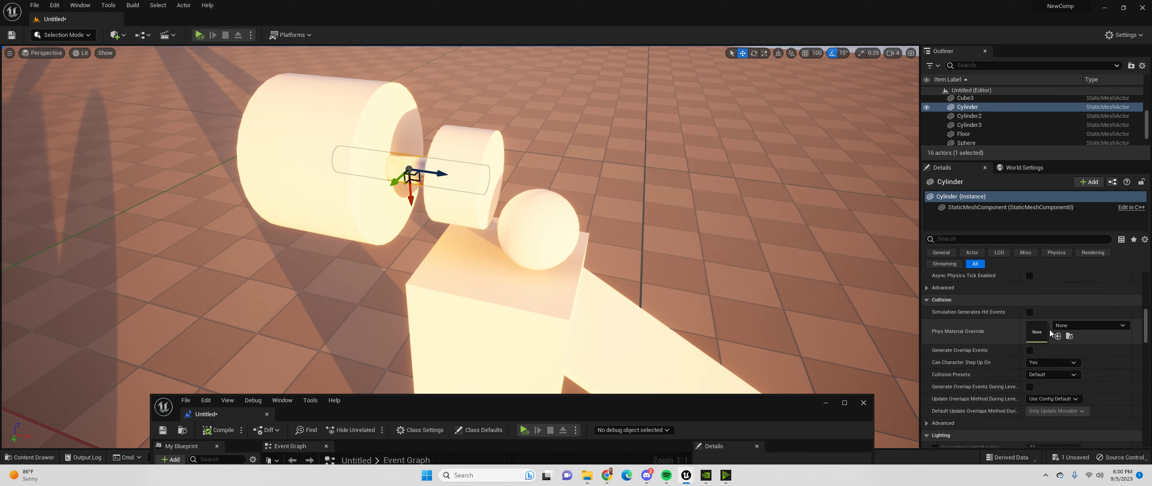
scroll(1069, 333, "down", 2)
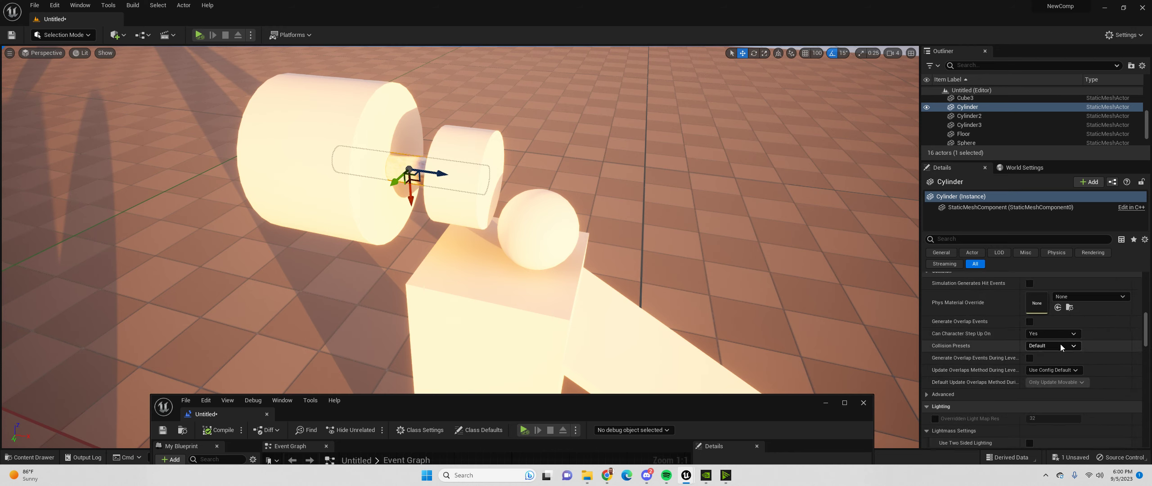
left_click(1060, 343)
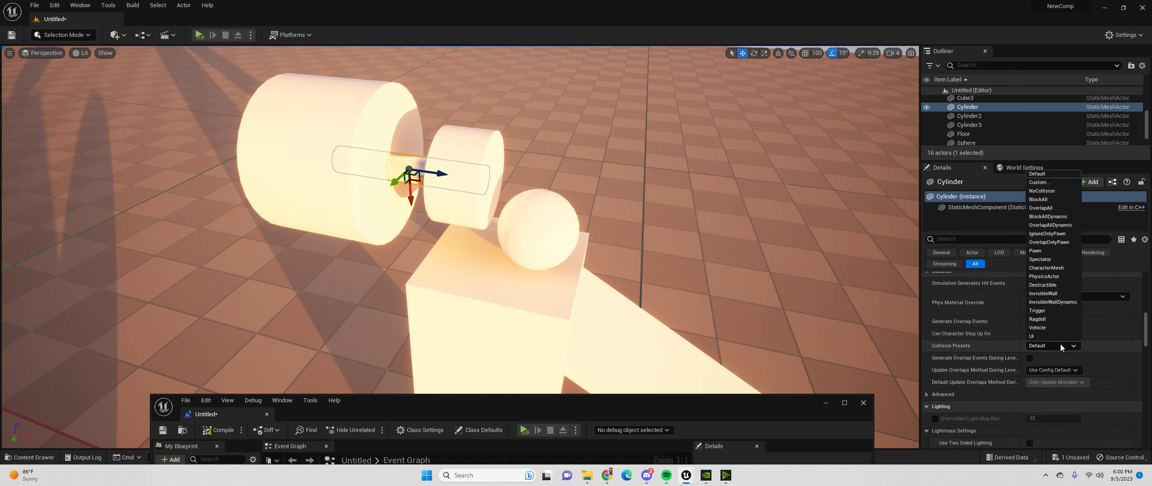
left_click(1043, 208)
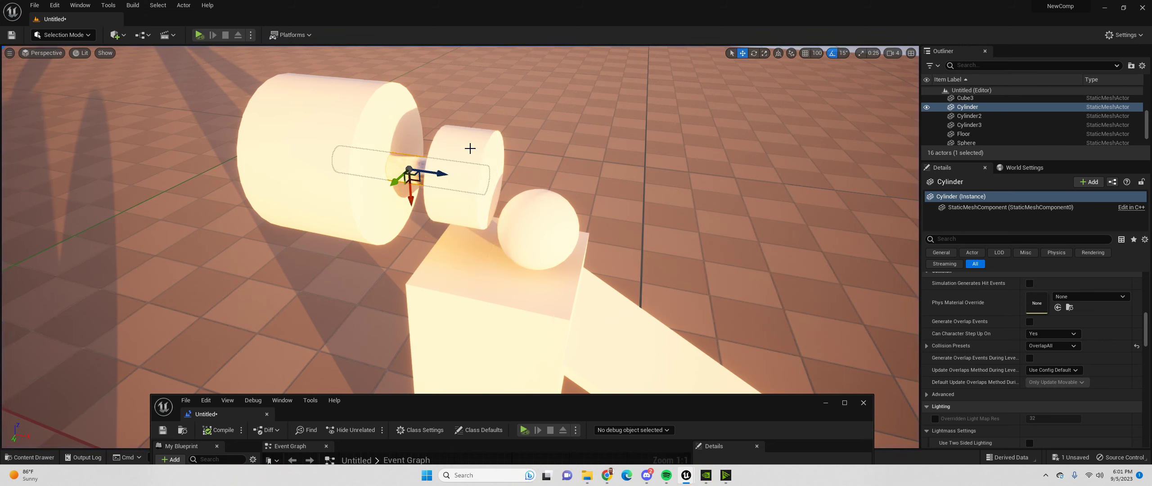
Lock the inner wide cylinder's rotation on X, Y and Z and its position on X and Y, and play-test the level.
left_click(469, 148)
scroll(1013, 335, "up", 5)
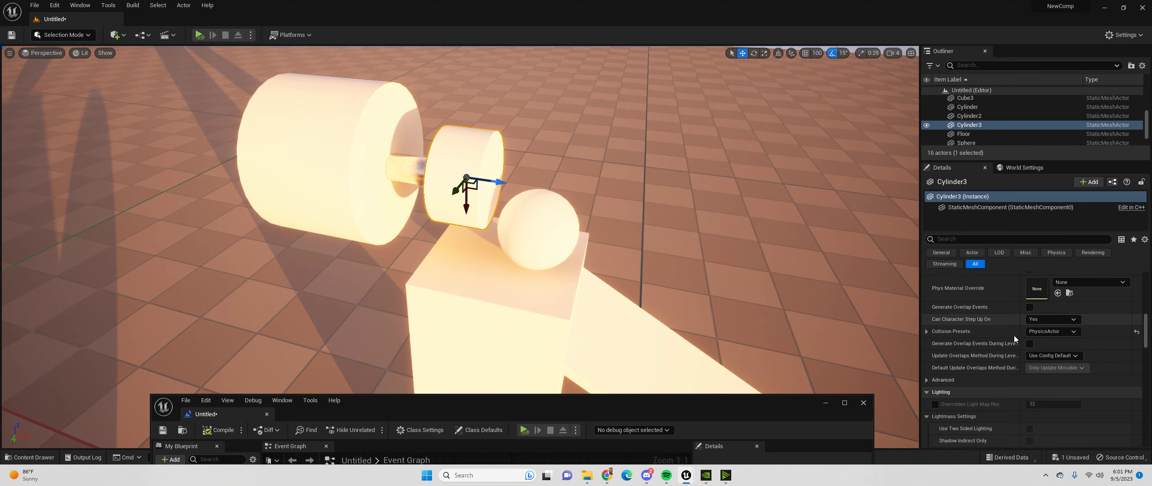
left_click(1032, 361)
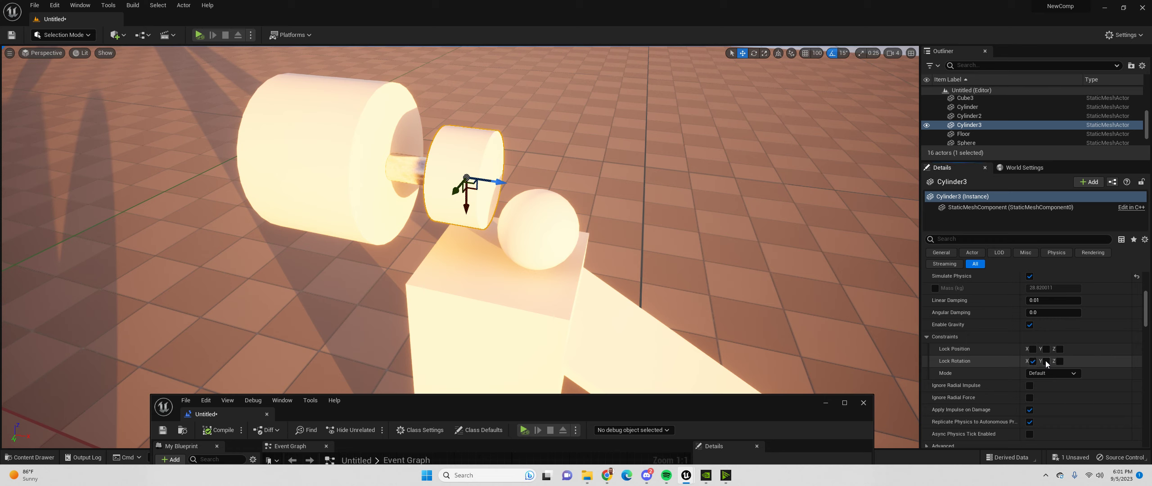
left_click(1046, 361)
left_click(1060, 361)
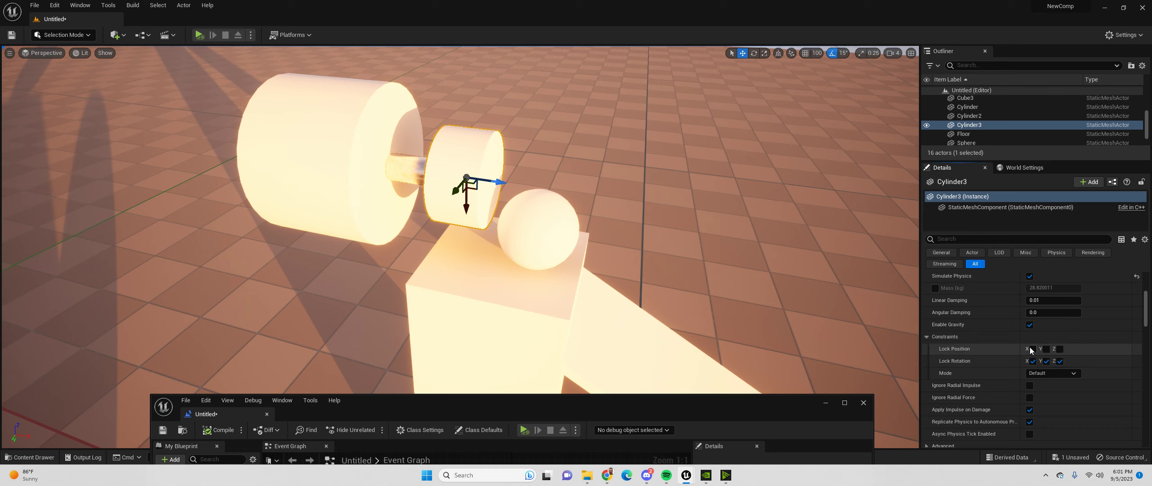
left_click(1046, 349)
left_click(197, 37)
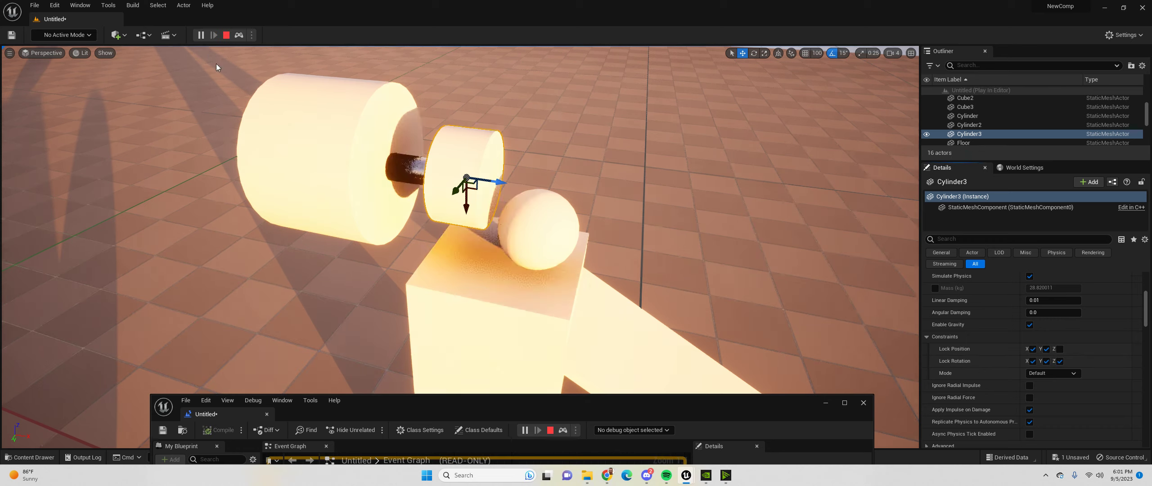
key("Escape")
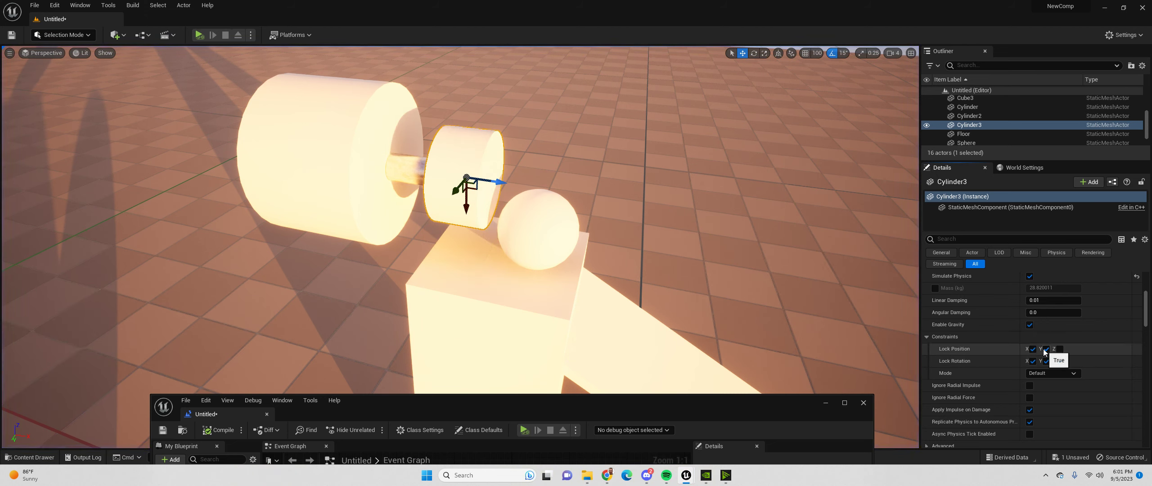
Try locking the inner cylinder's position on X and Z with Y left free, and play-test the level.
left_click(1059, 349)
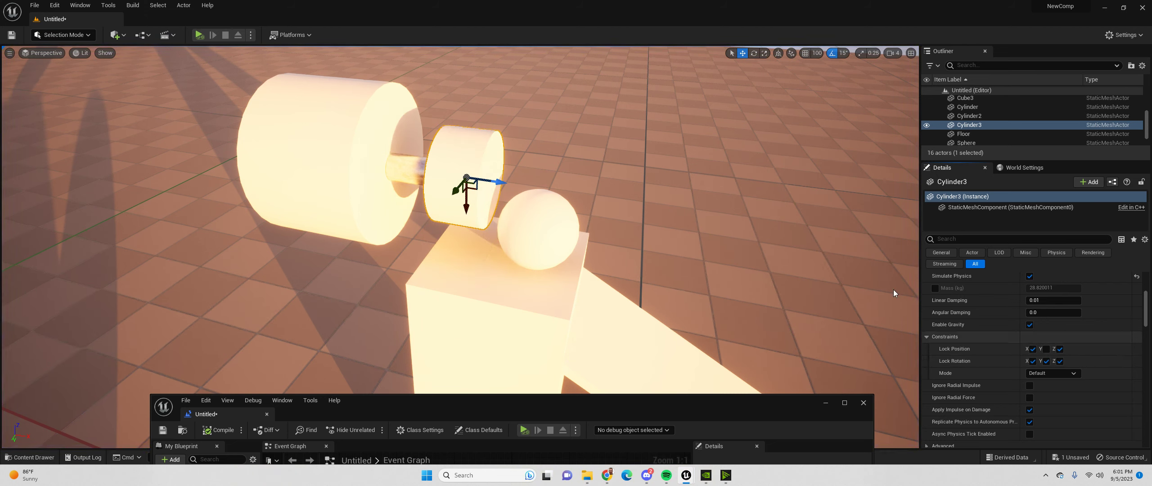
left_click(198, 36)
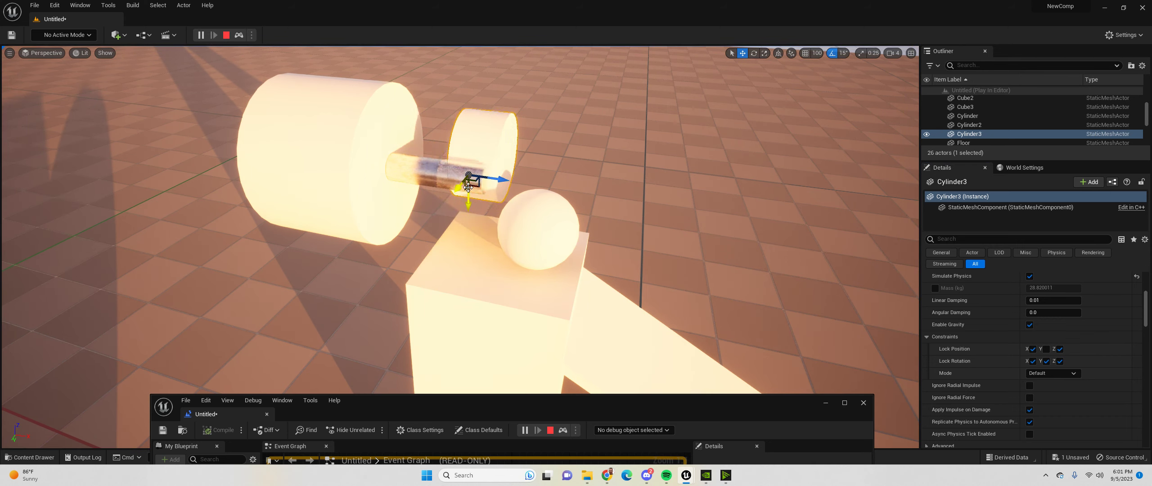
left_click(226, 36)
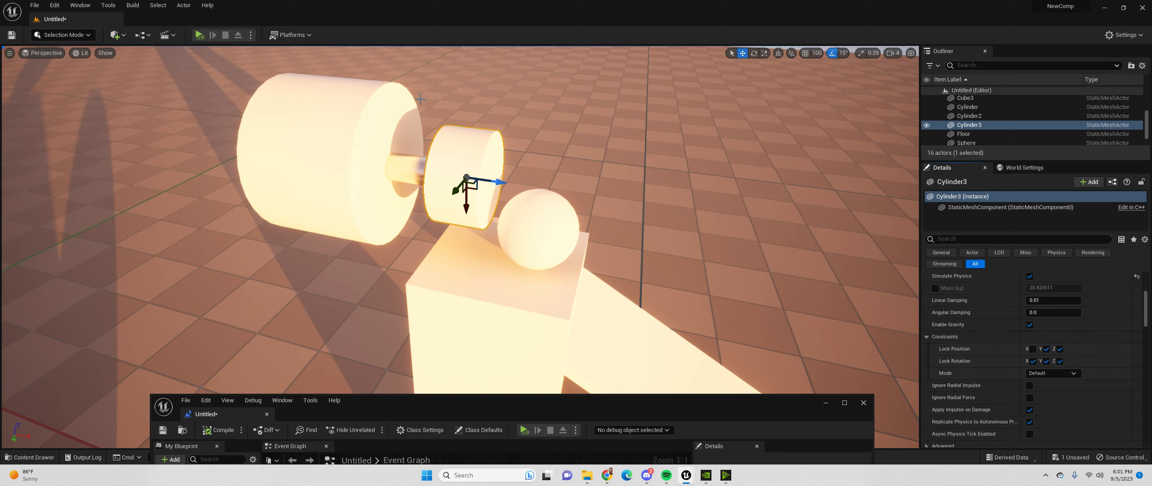
Lock the inner cylinder's position on Y and Z only, and play-test the level up close and with both ramps in view.
left_click(198, 36)
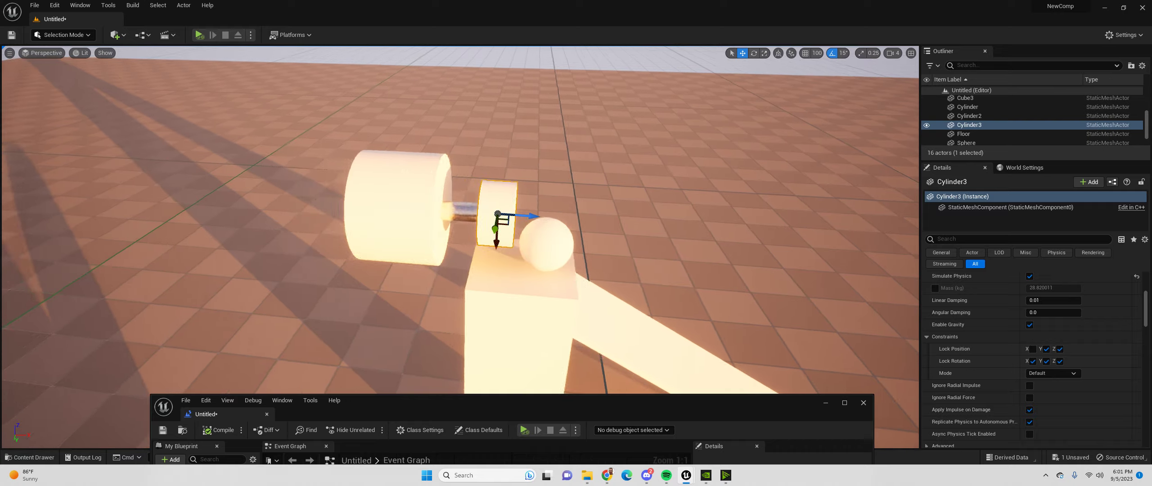
key("Escape")
key("s")
mouse_move(517, 180)
right_mouse_down()
mouse_move(513, 144)
mouse_move(531, 175)
right_mouse_up()
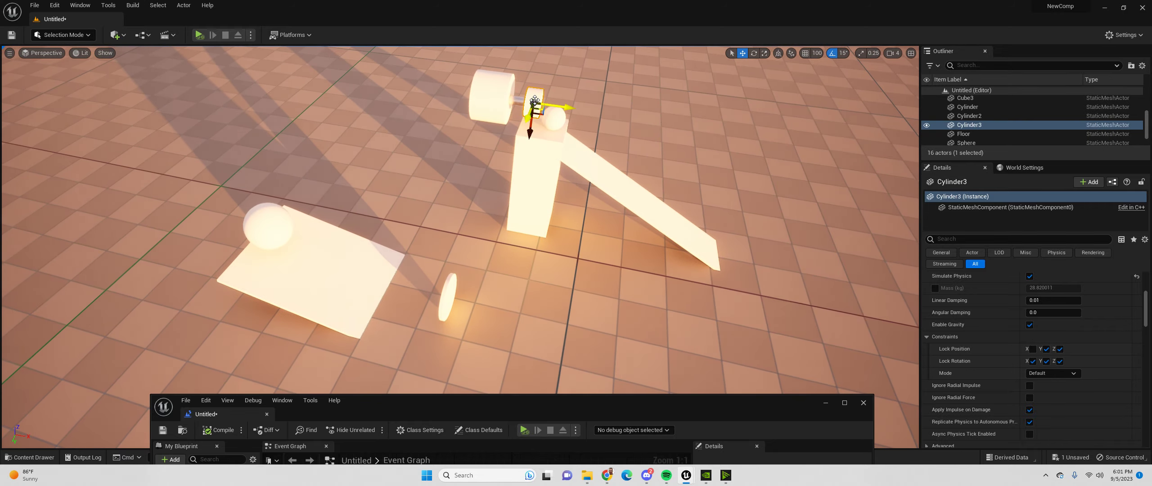
left_click(203, 34)
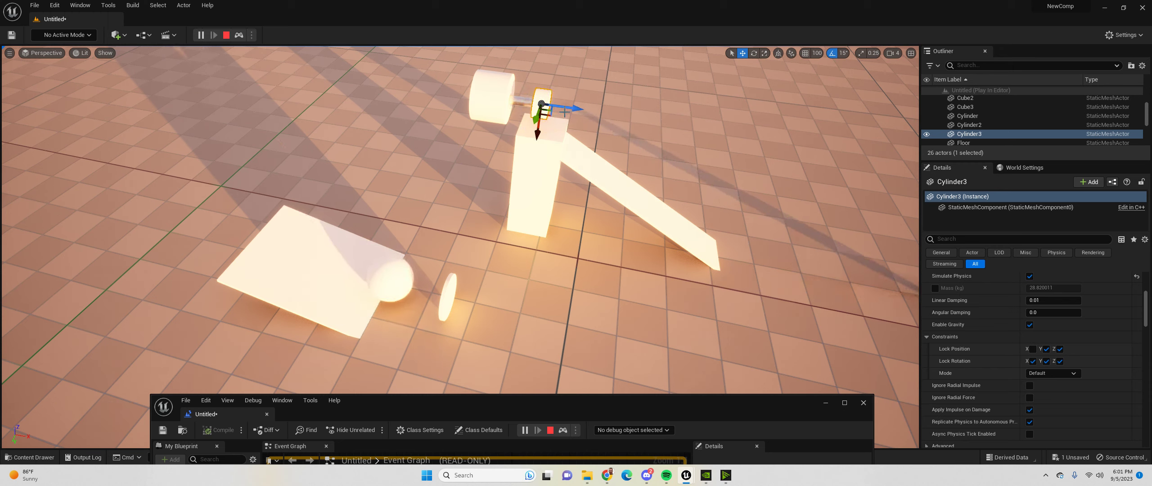
key("Escape")
Add a Radial Force Actor and position it on the steel rod, at the inner face of the large cylinder.
key("f")
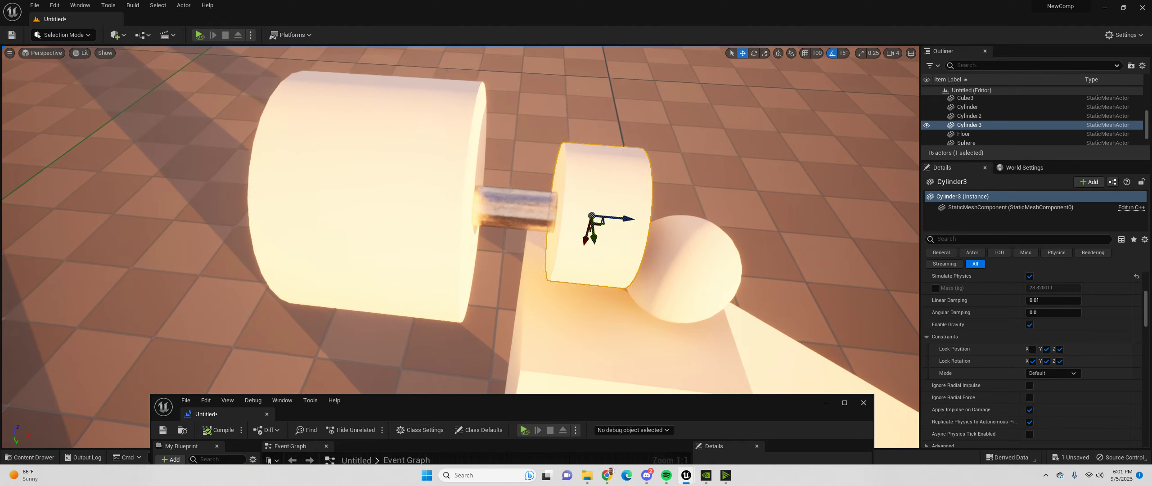
right_click_drag(460, 246, 408, 281)
right_click_drag(563, 114, 602, 118)
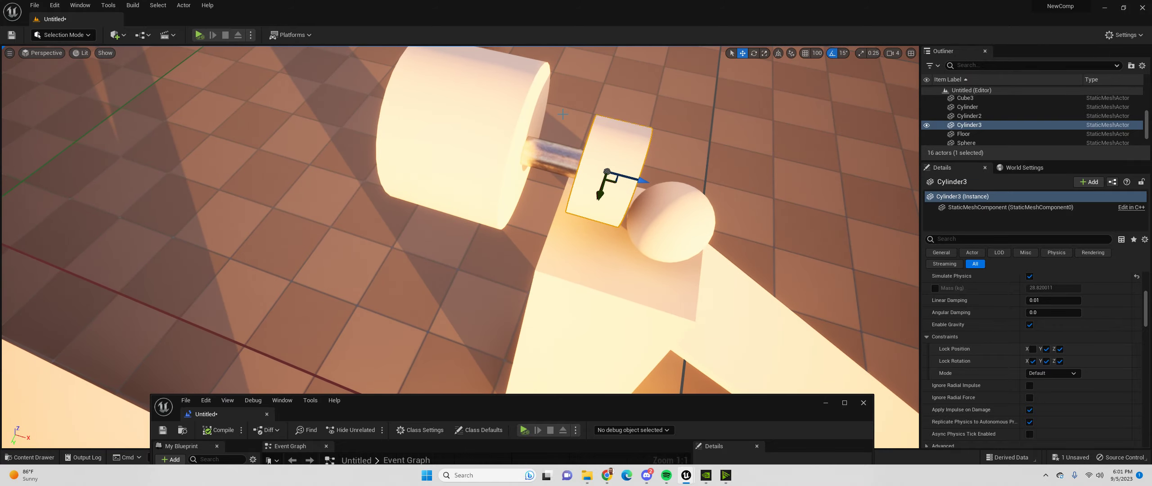
left_click(118, 36)
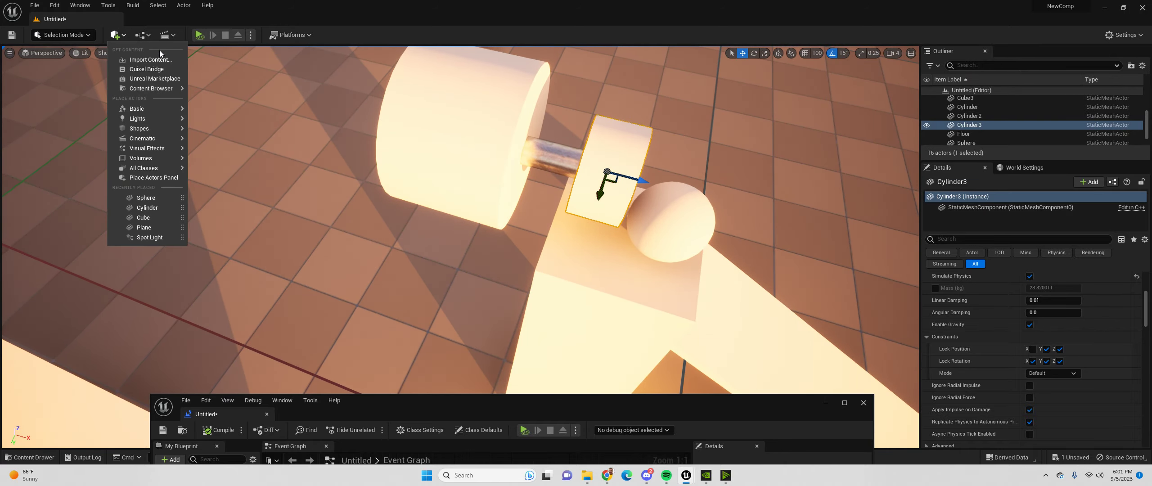
type("rad")
left_click_drag(159, 64, 562, 129)
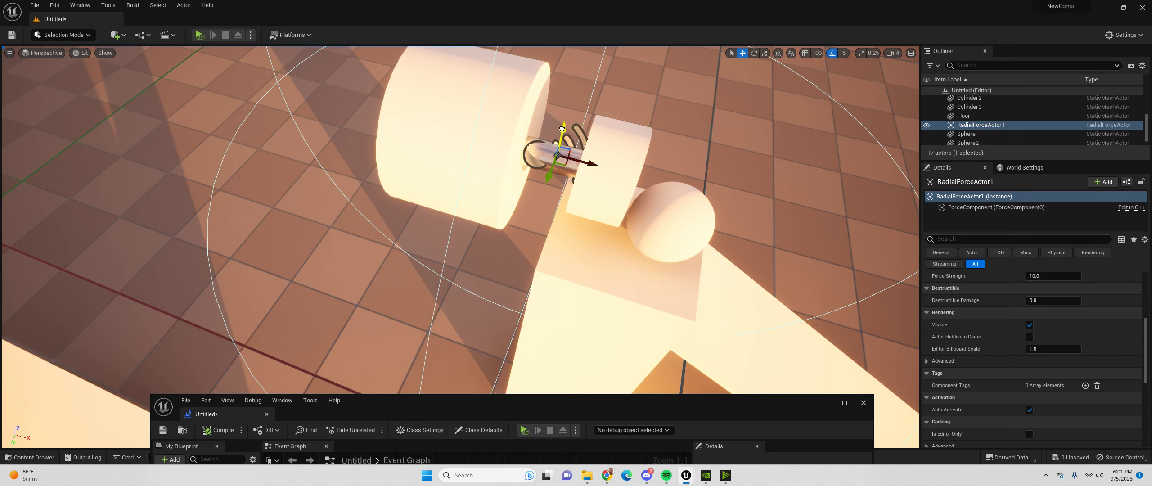
left_click_drag(595, 169, 593, 162)
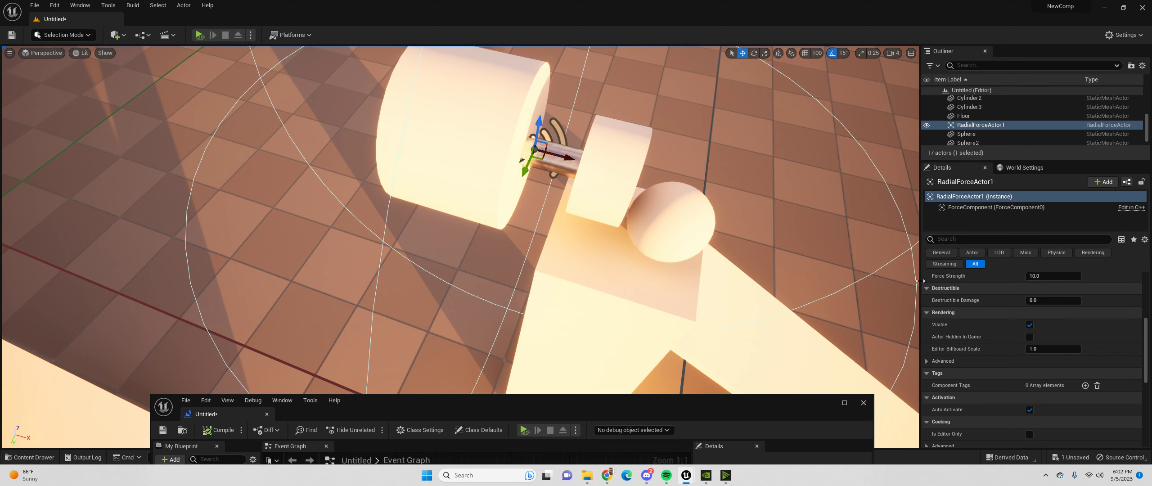
Set the Radial Force Actor's radius to about 57 and its force strength to about 45936.
scroll(1005, 315, "up", 5)
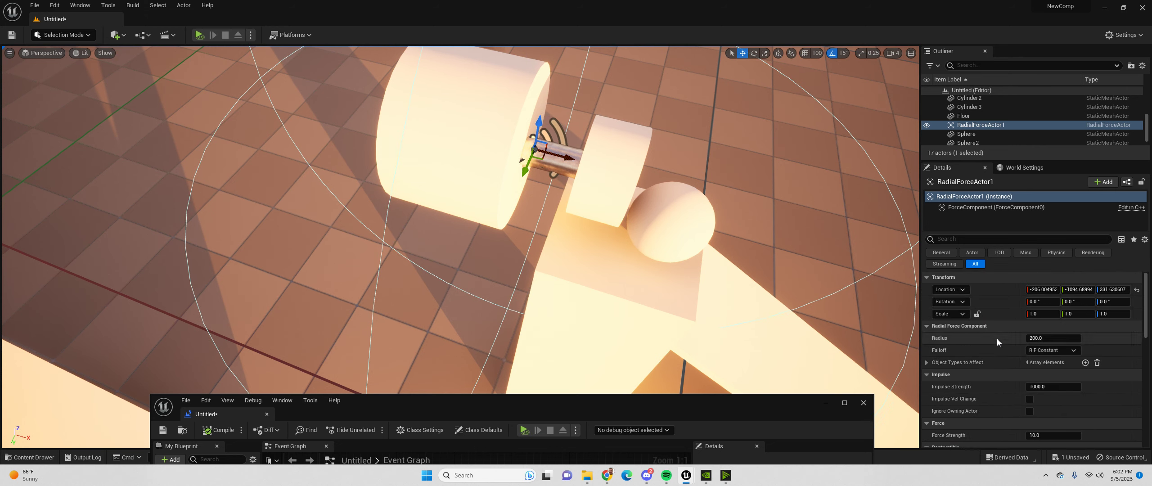
left_click_drag(1046, 337, 1004, 337)
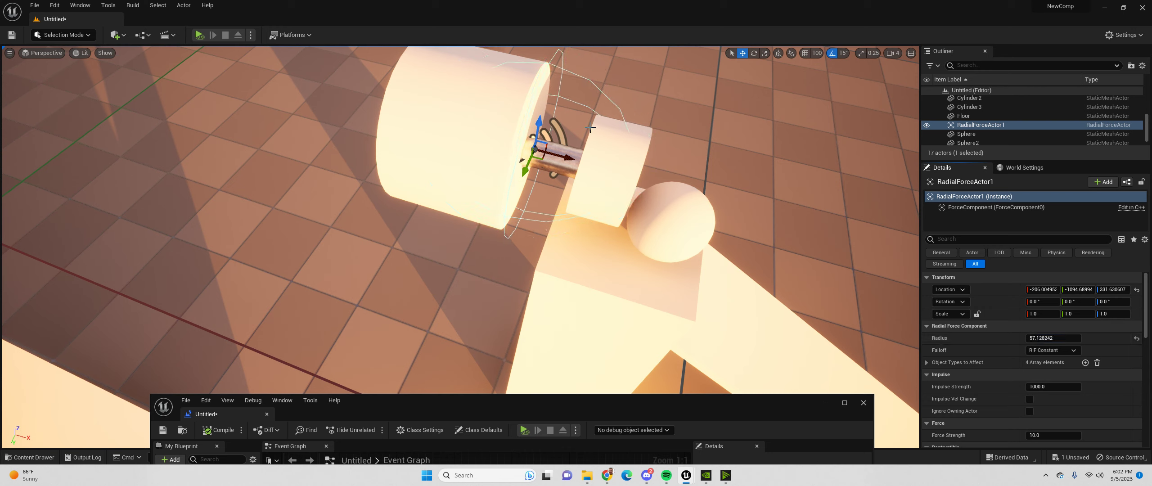
left_click(599, 137)
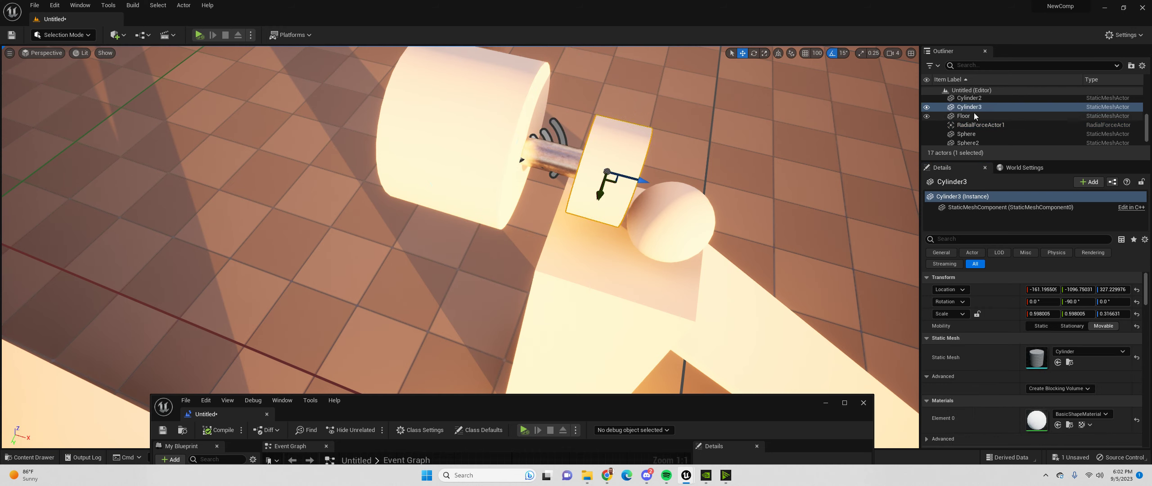
left_click(1012, 65)
type("rad")
left_click(989, 100)
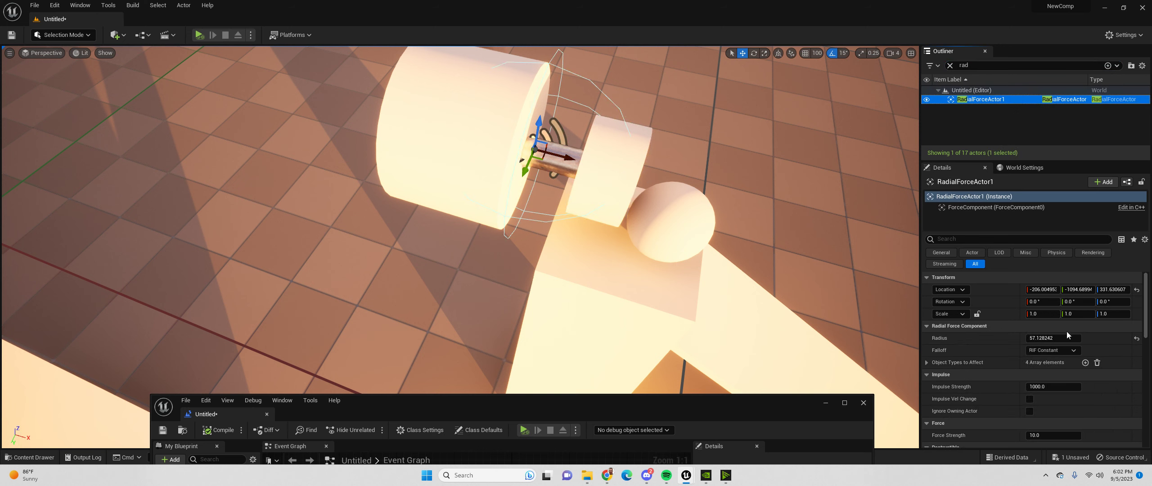
scroll(1011, 377, "down", 3)
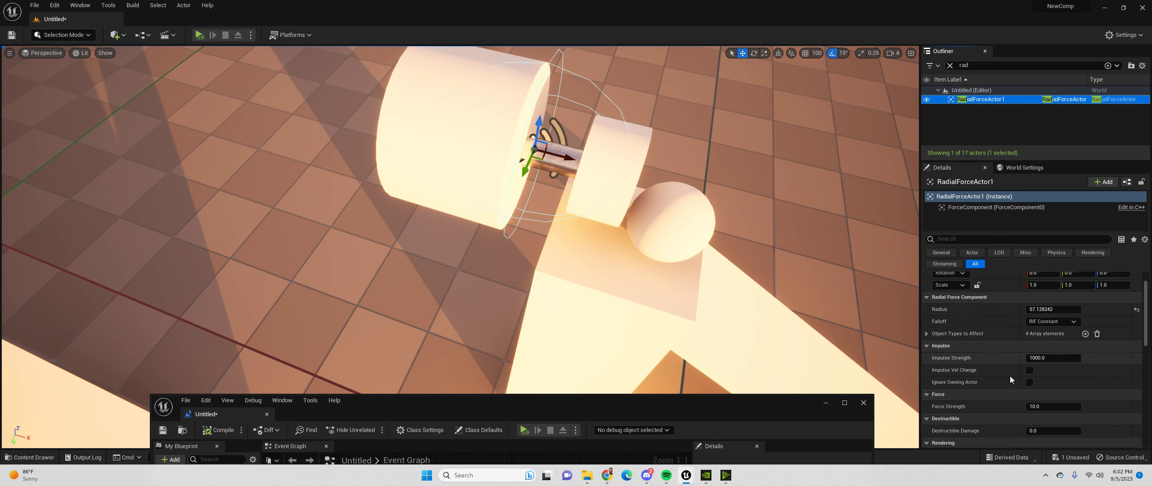
left_click_drag(1052, 393, 1102, 393)
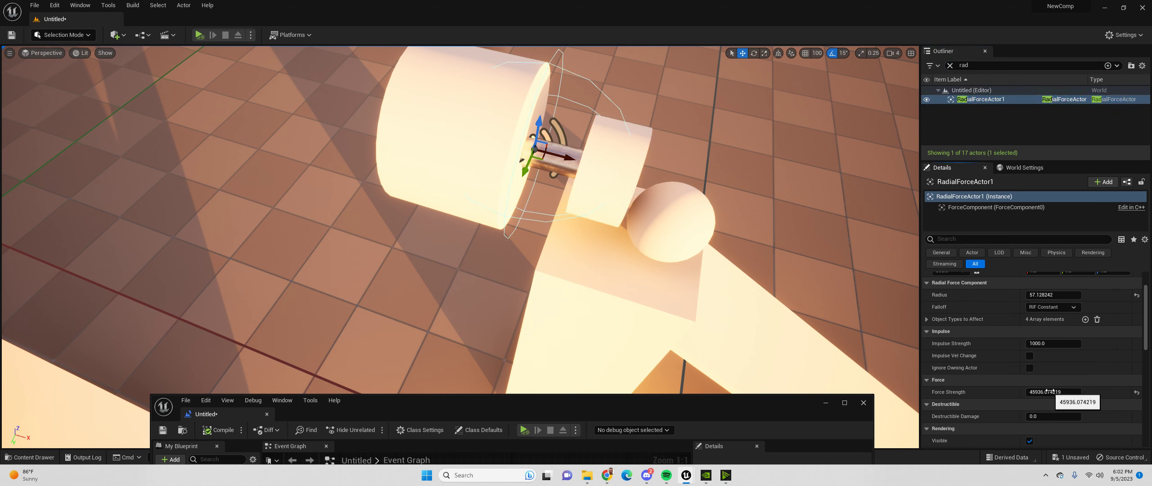
Play-test the level twice to check how the radial force pushes the inner cylinder against the sphere.
left_click(199, 35)
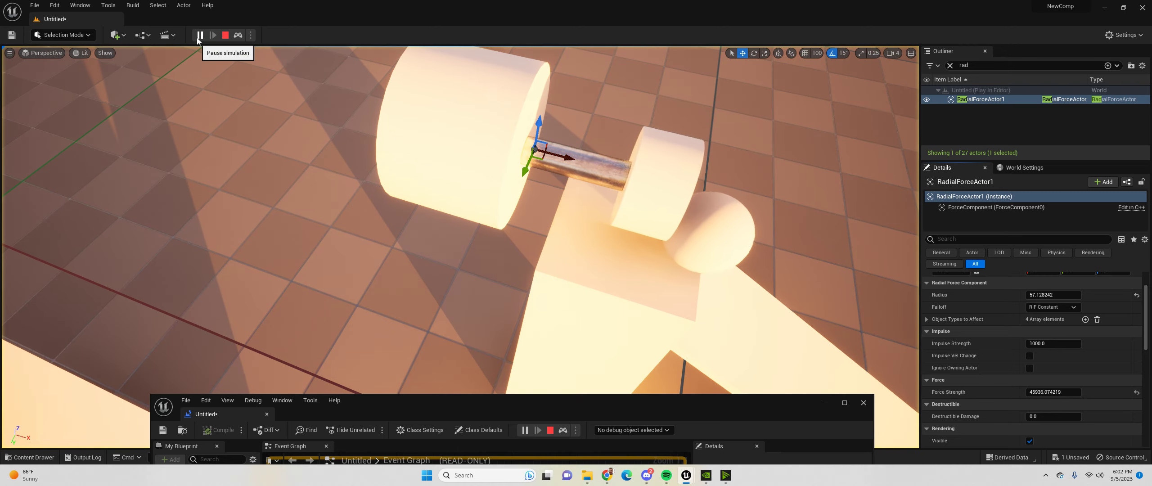
left_click(228, 34)
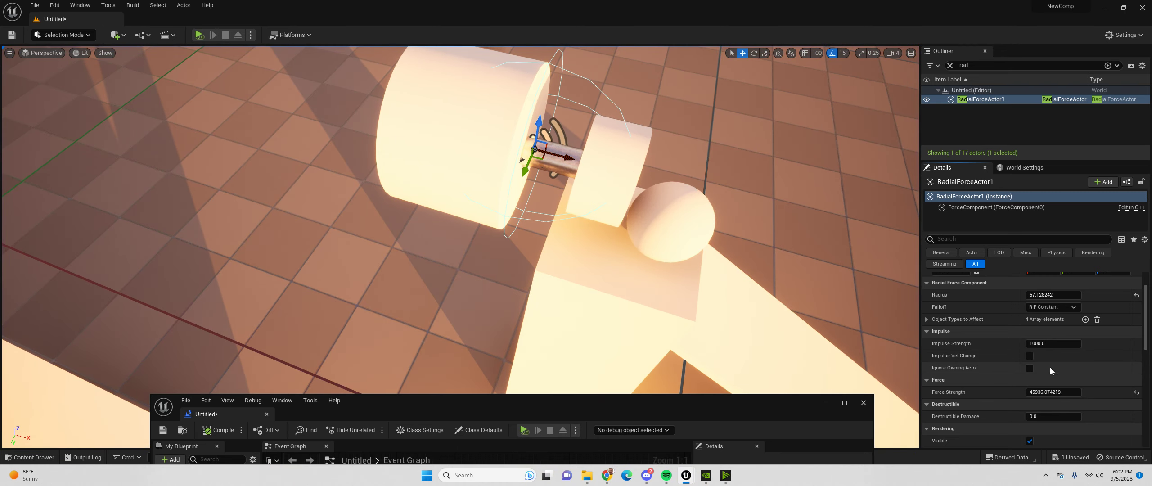
scroll(1046, 374, "down", 3)
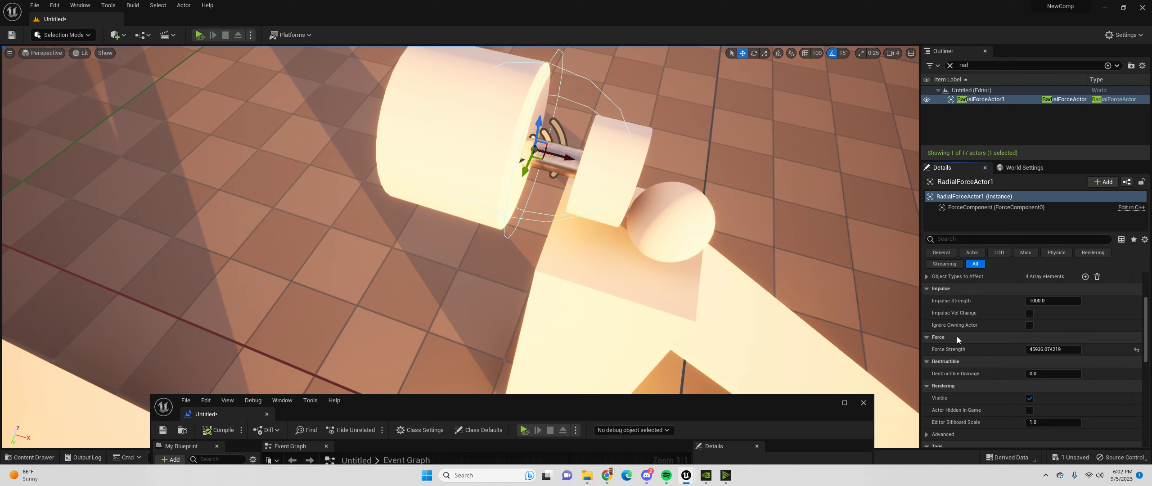
left_click(200, 34)
left_click(226, 34)
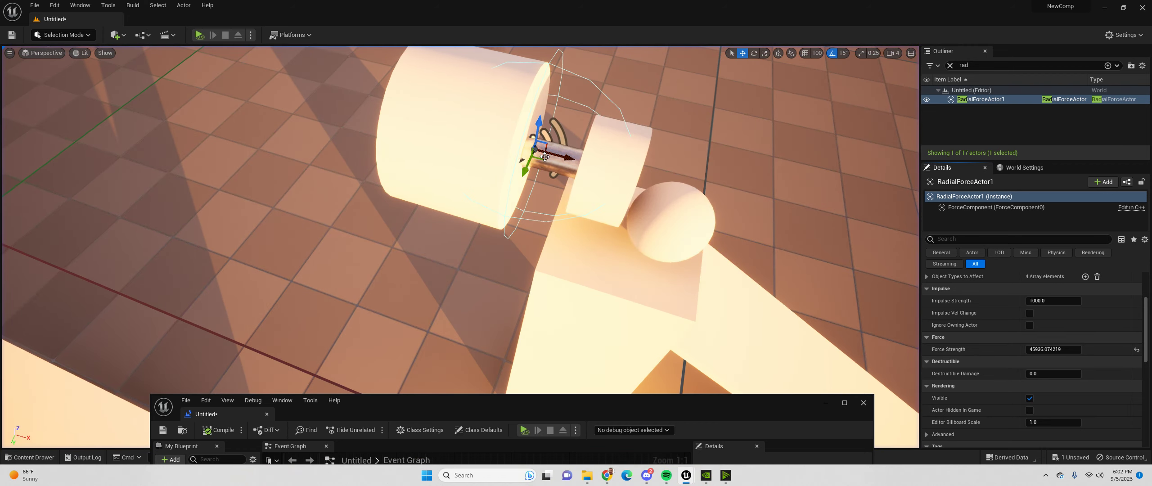
Move the Radial Force Actor slightly along the rod into the large cylinder and play-test the level.
left_click_drag(544, 156, 525, 152)
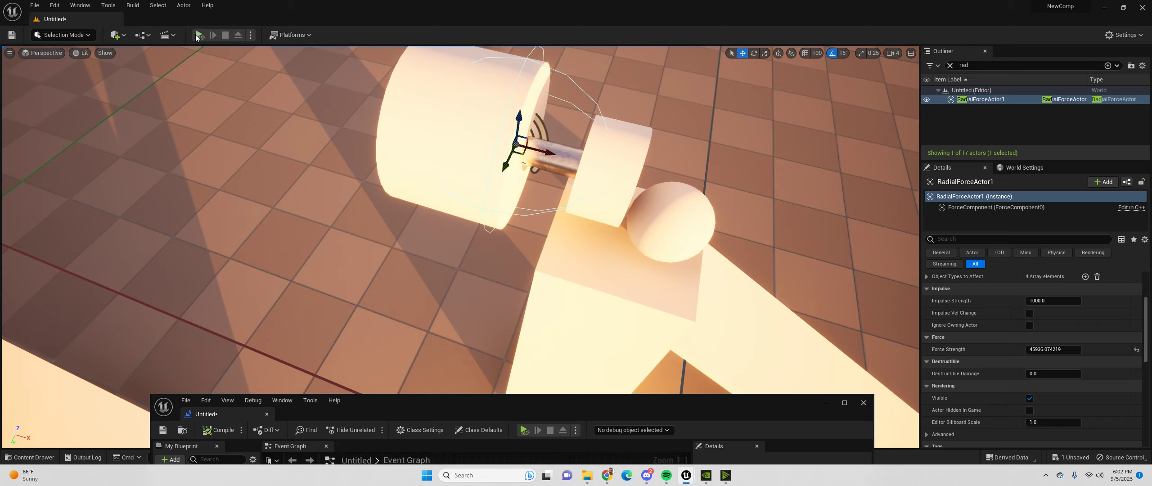
left_click(199, 35)
key("Escape")
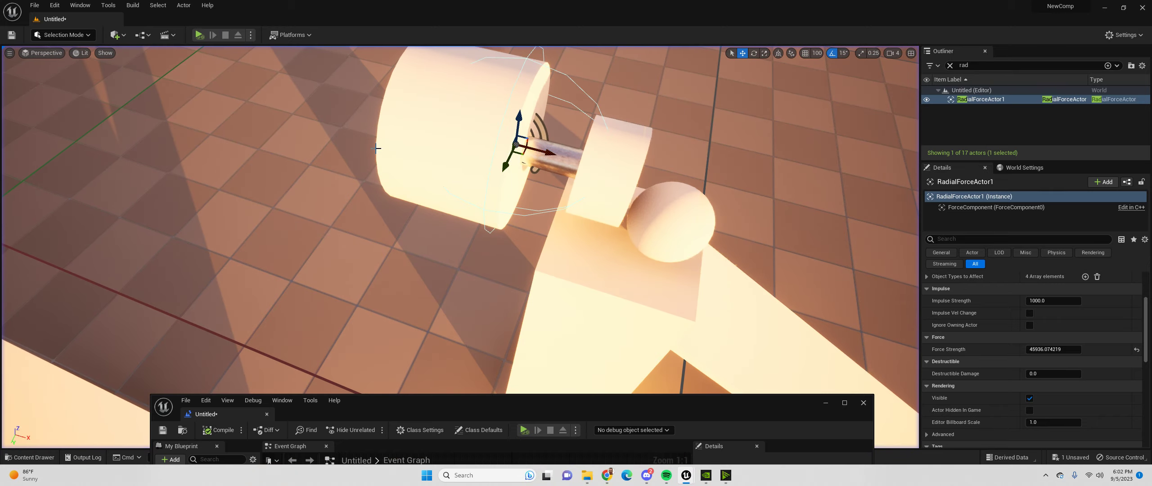
Play-test the level to check how the radial force drives the inner cylinder into the sphere.
right_click_drag(633, 172, 618, 153)
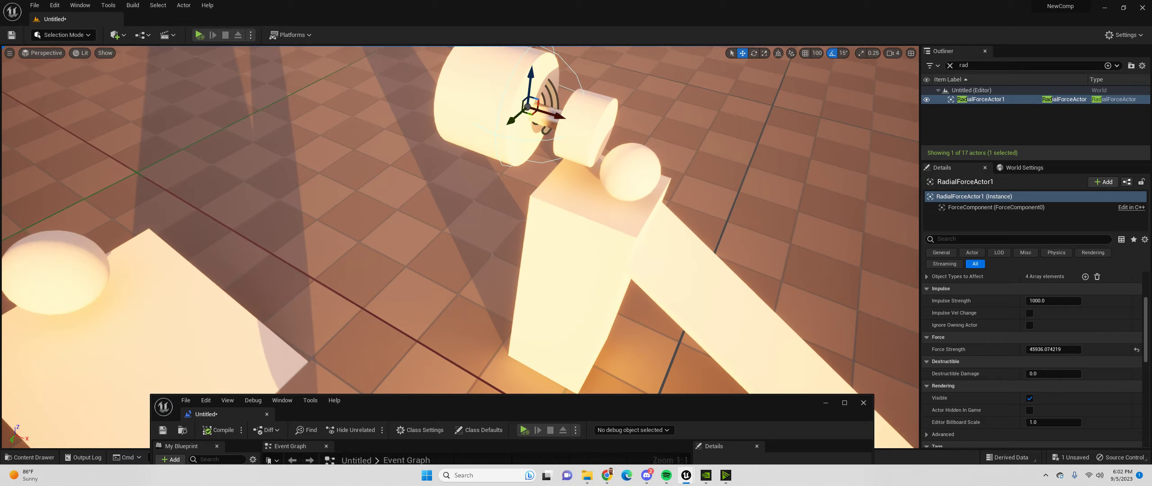
left_click(199, 35)
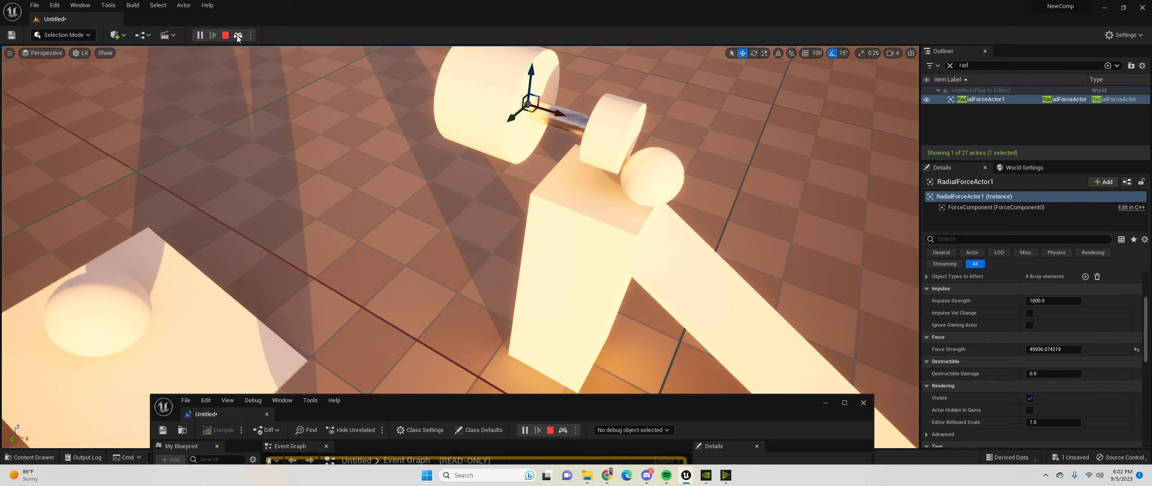
left_click(225, 35)
Turn off Auto Activate on the Radial Force Actor and play-test the level.
mouse_move(250, 47)
right_mouse_down()
mouse_move(270, 68)
mouse_move(257, 63)
right_mouse_up()
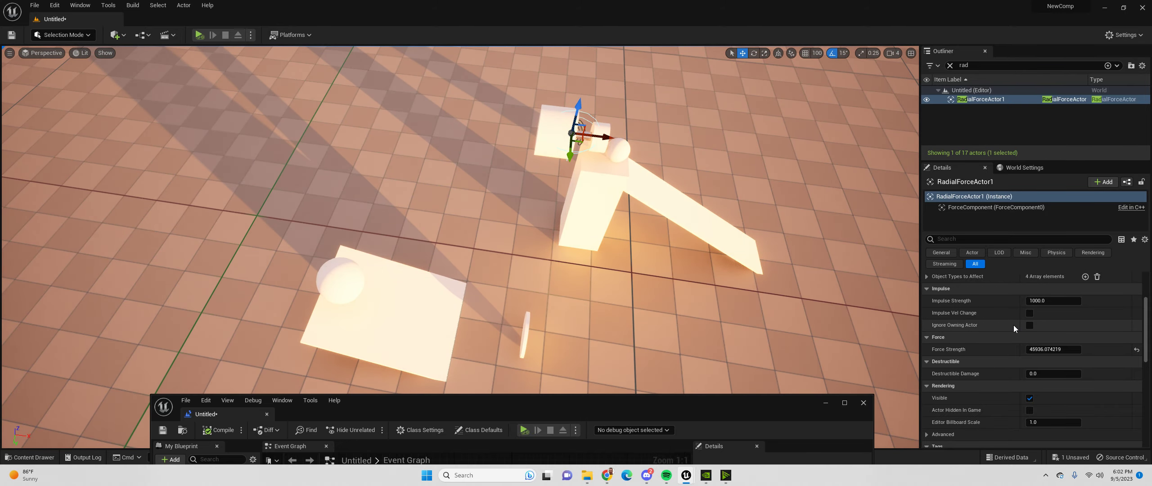
scroll(1013, 325, "up", 3)
scroll(1015, 324, "down", 5)
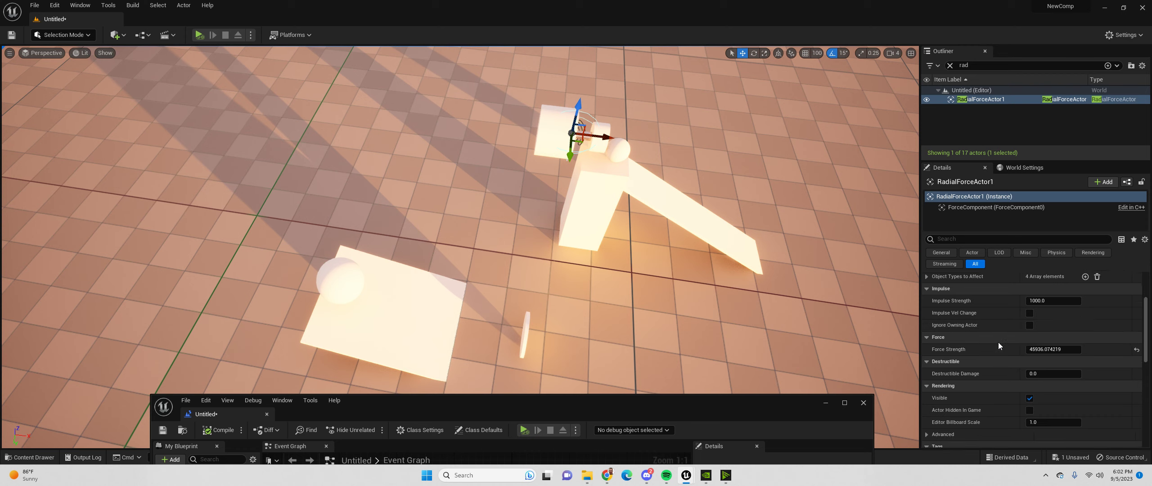
scroll(990, 342, "down", 3)
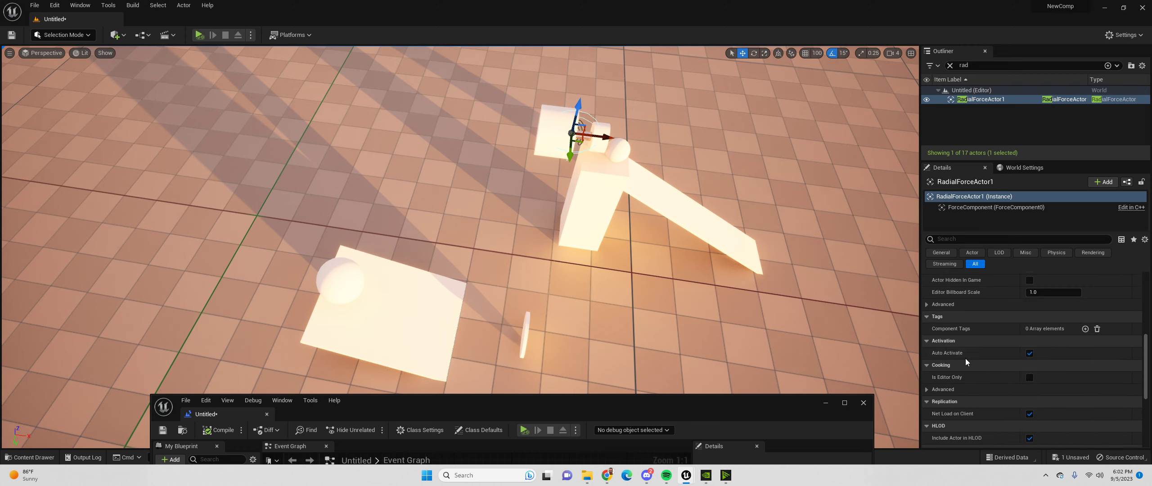
left_click(1030, 354)
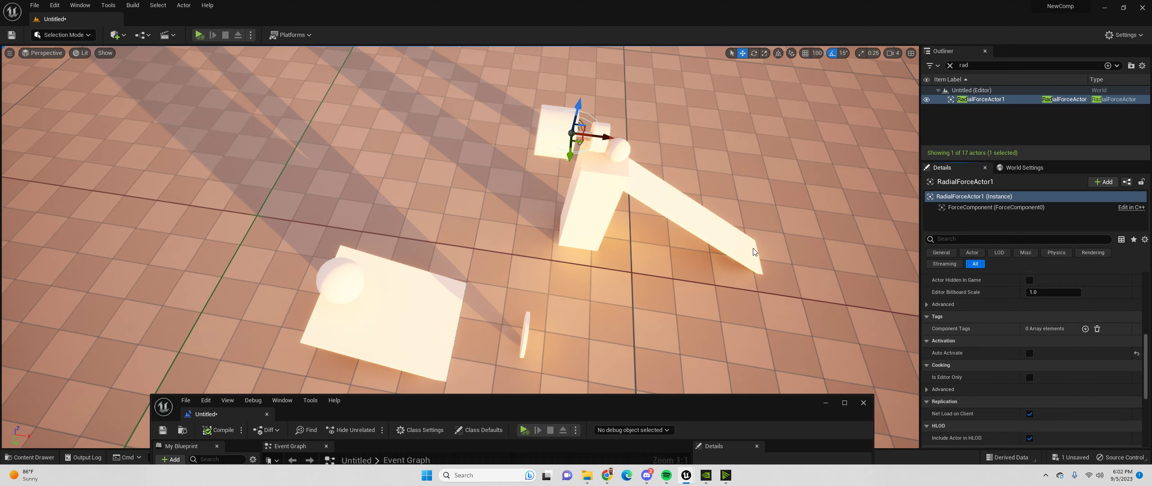
left_click(198, 35)
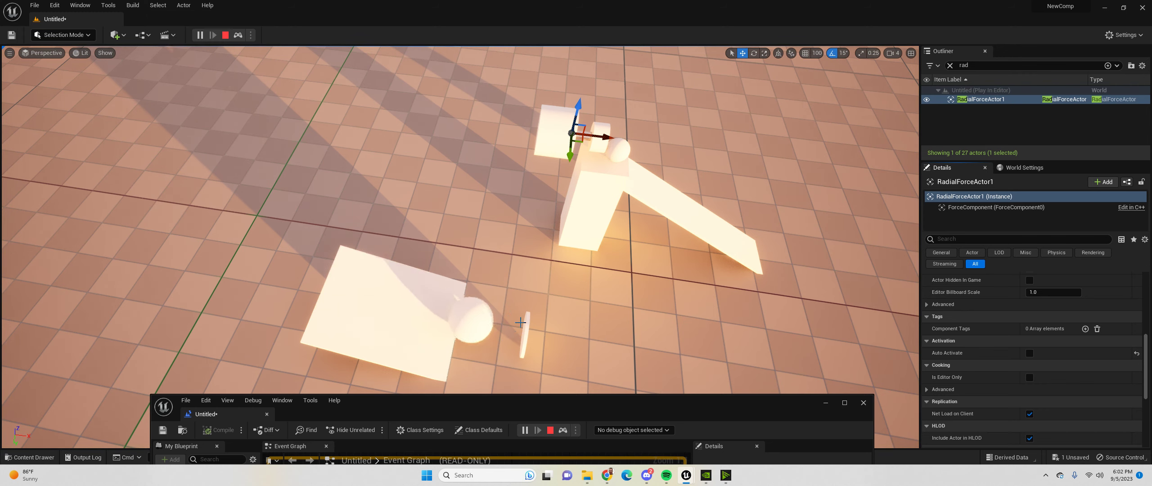
key("Escape")
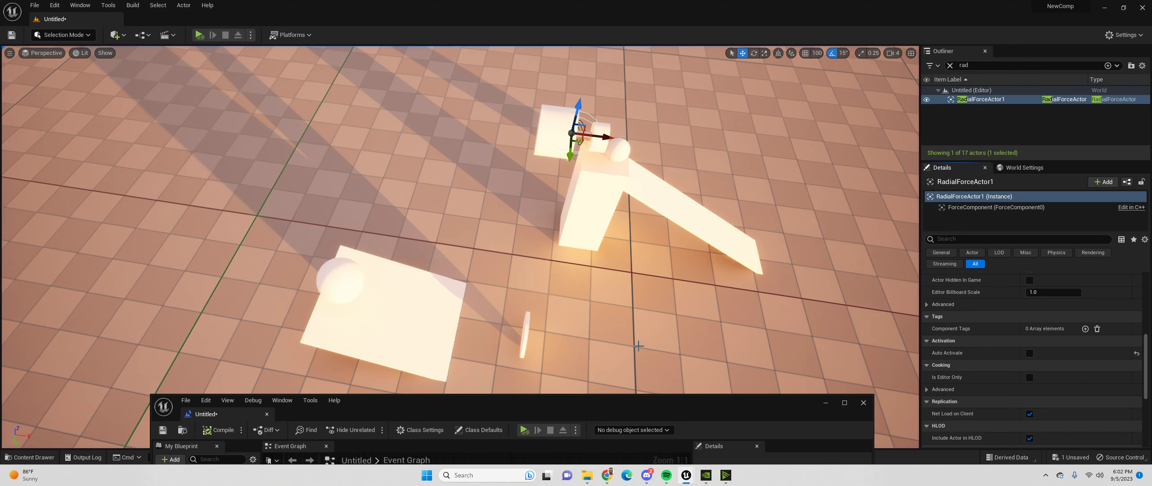
Add a reference to RadialForceActor1 to the Level Blueprint's event graph, beside the On Actor Hit (Target) event.
left_click_drag(625, 412, 525, 113)
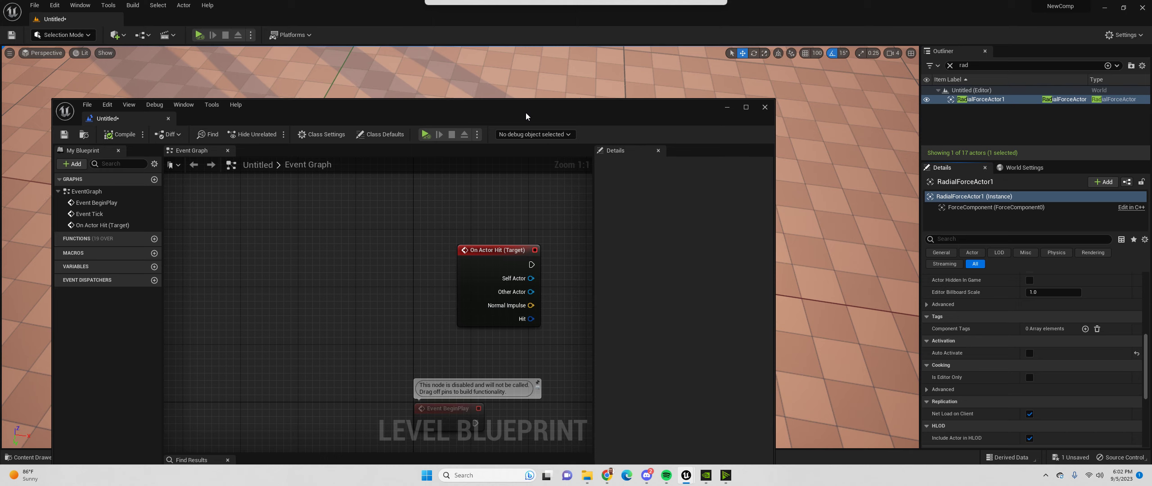
left_click_drag(972, 102, 551, 338)
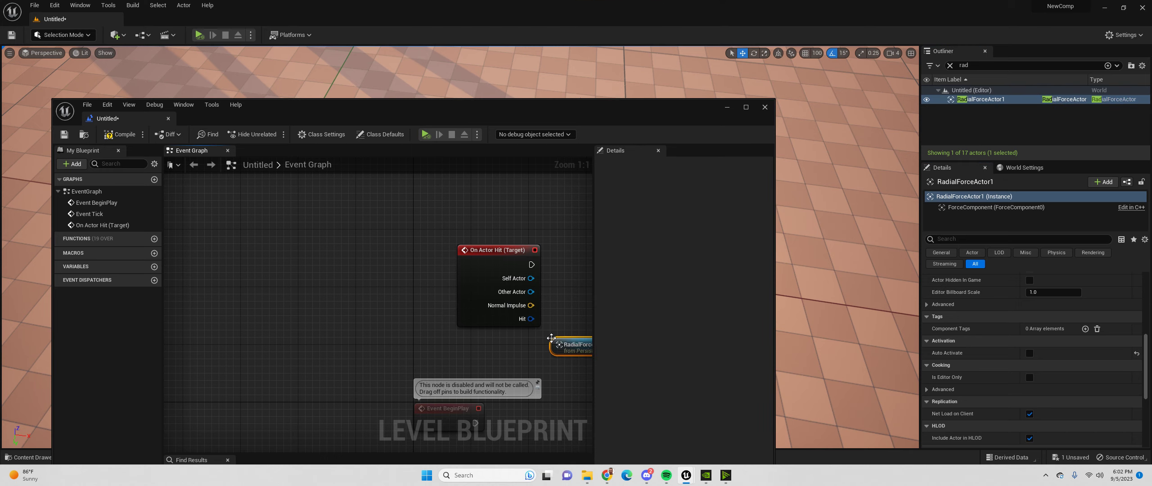
right_click_drag(569, 302, 358, 241)
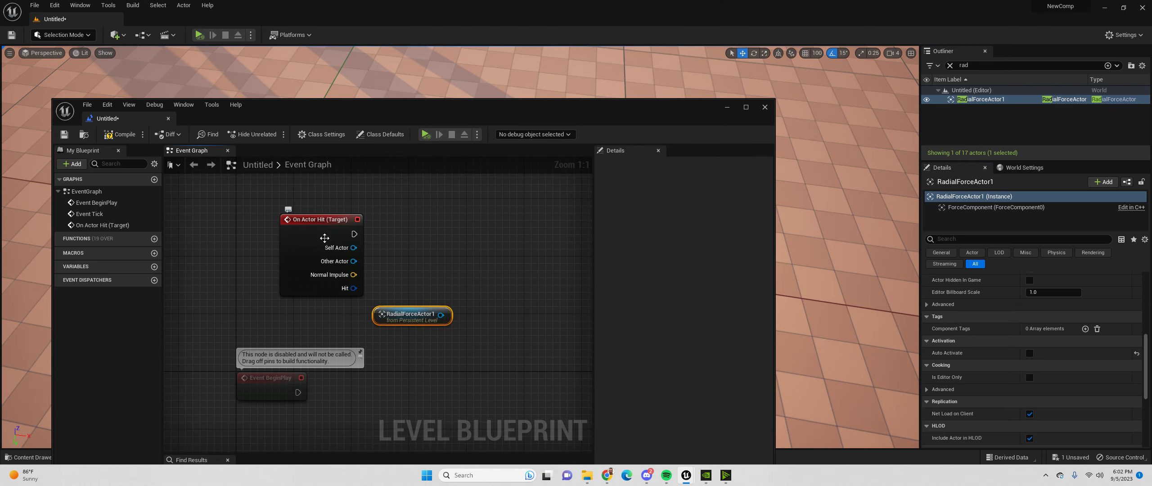
Add an Activate (ForceComponent) node from the RadialForceActor1 reference and run it from the On Actor Hit (Target) event.
left_click_drag(447, 311, 477, 265)
type("actiuva")
key("Escape")
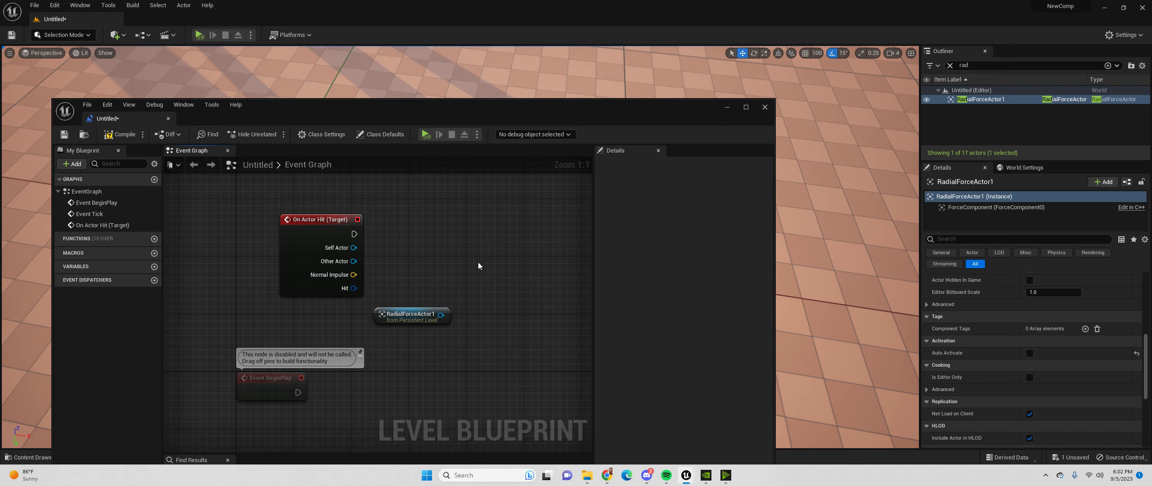
left_click_drag(447, 315, 485, 253)
type("activate")
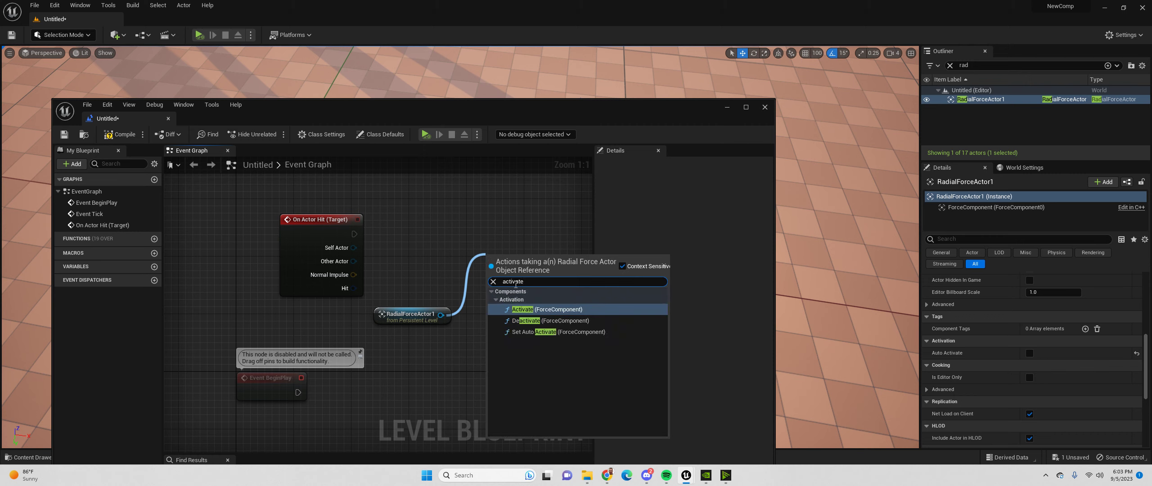
left_click(540, 309)
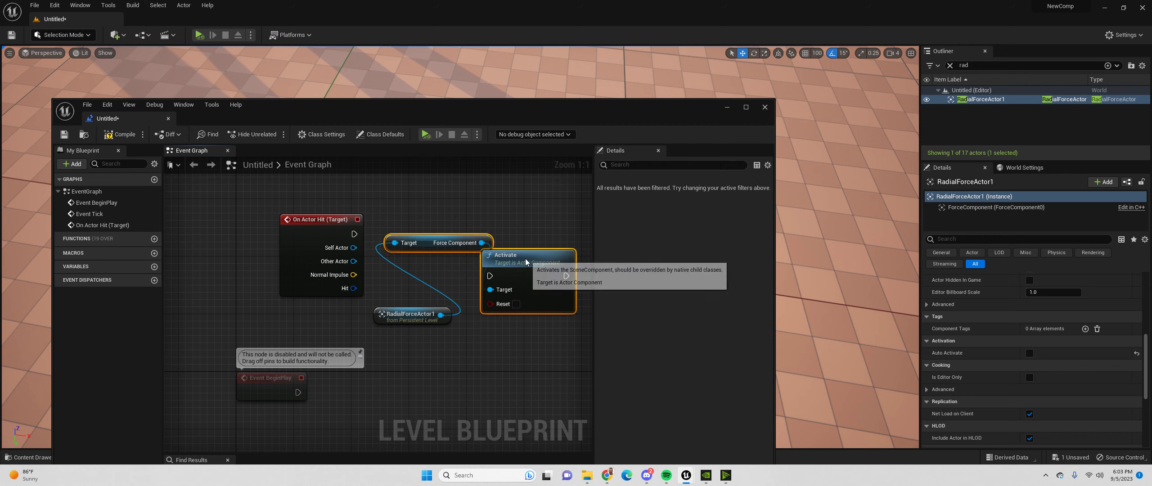
left_click_drag(538, 255, 537, 210)
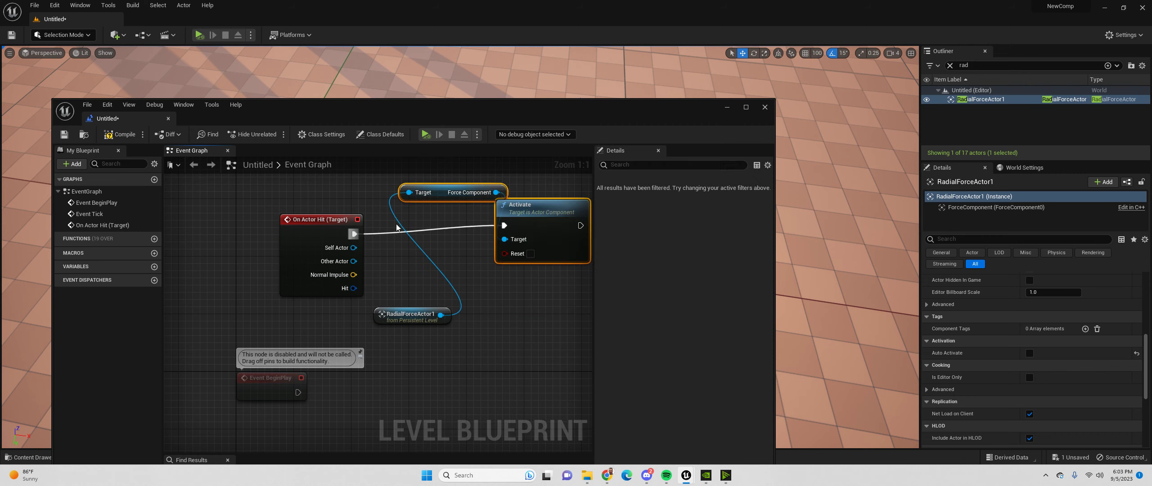
Play-test the level to check that the sphere hitting the target activates the radial force.
left_click_drag(306, 117, 389, 425)
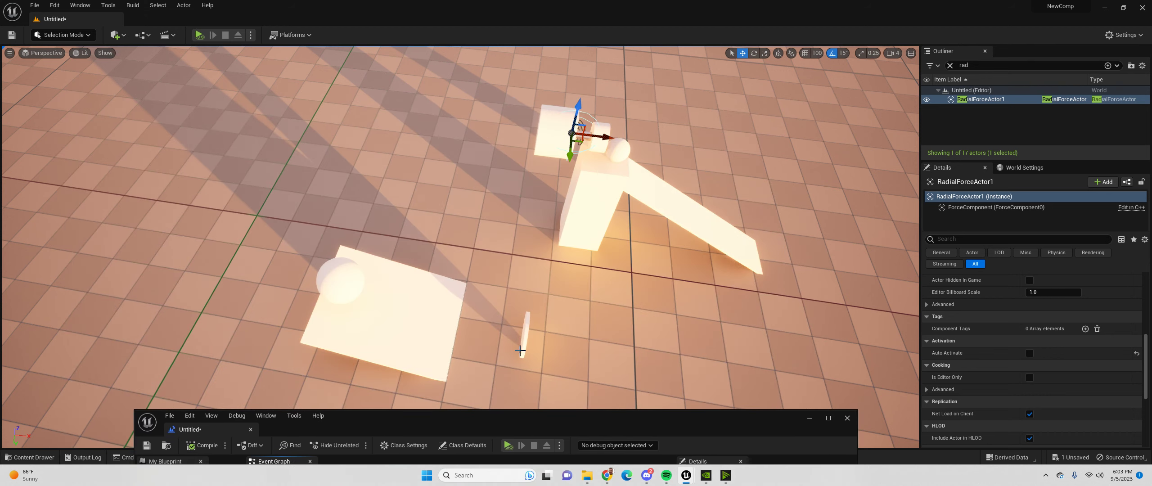
left_click_drag(542, 417, 503, 187)
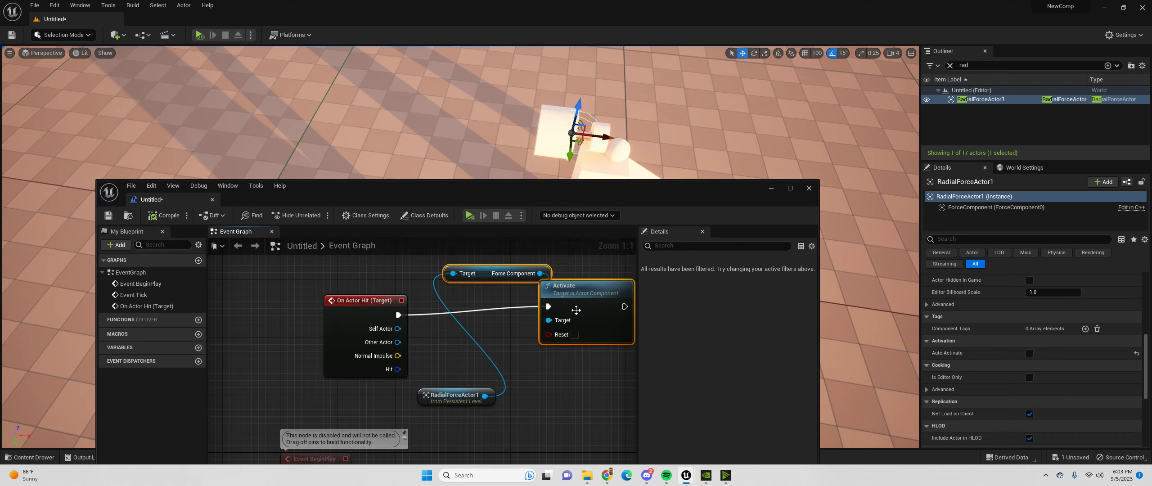
left_click_drag(579, 187, 527, 382)
left_click(199, 34)
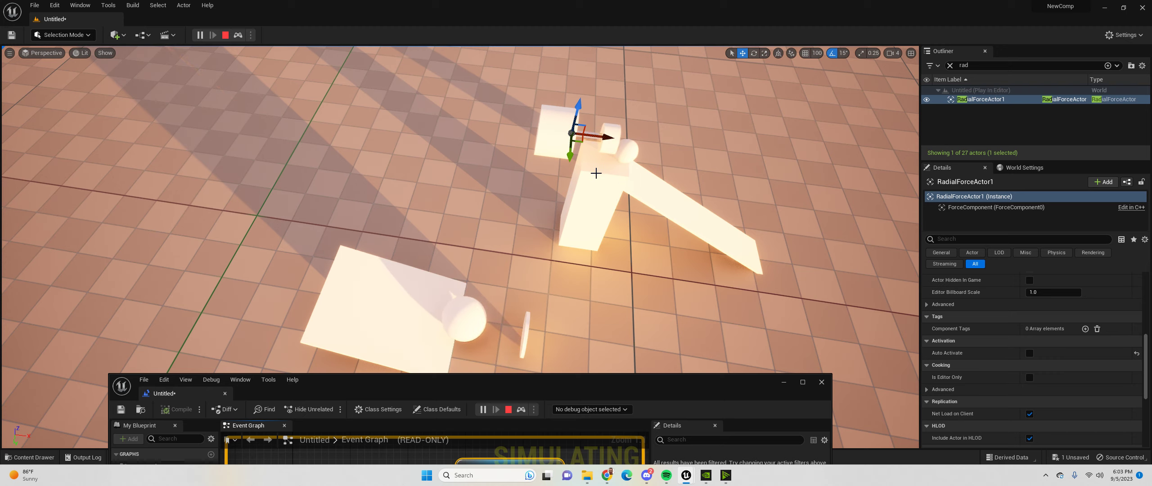
key("Escape")
Move the Radial Force Actor slightly along the rod toward the inner cylinder.
key("w")
right_click_drag(615, 151, 616, 141)
key("d")
key("w")
left_click_drag(470, 132, 480, 132)
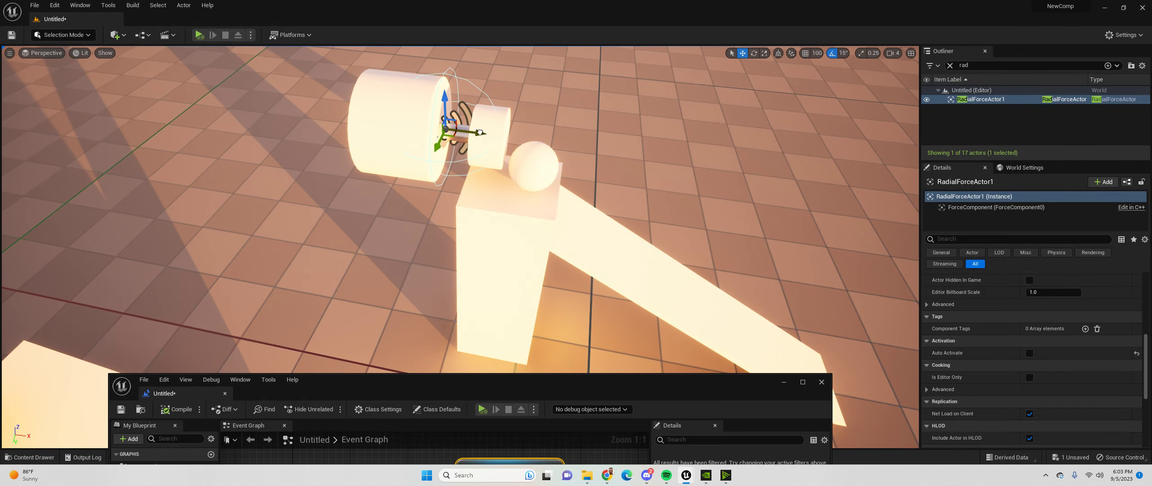
Rearrange the Level Blueprint graph, spacing the Force Component node above and apart from the Activate node.
double_click(535, 394)
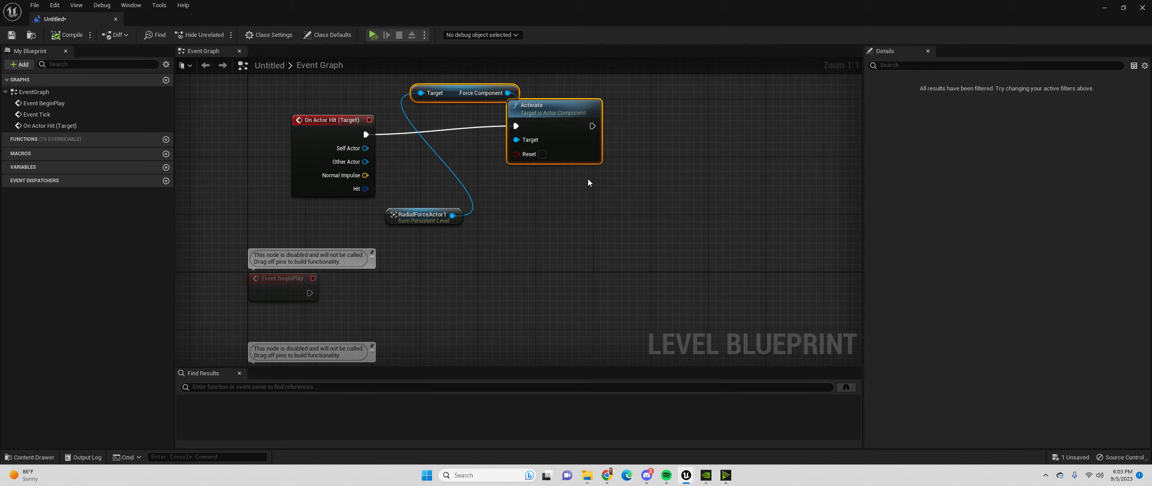
right_click_drag(587, 178, 546, 234)
left_click_drag(527, 203, 534, 225)
left_click(456, 157)
left_click_drag(462, 170, 436, 140)
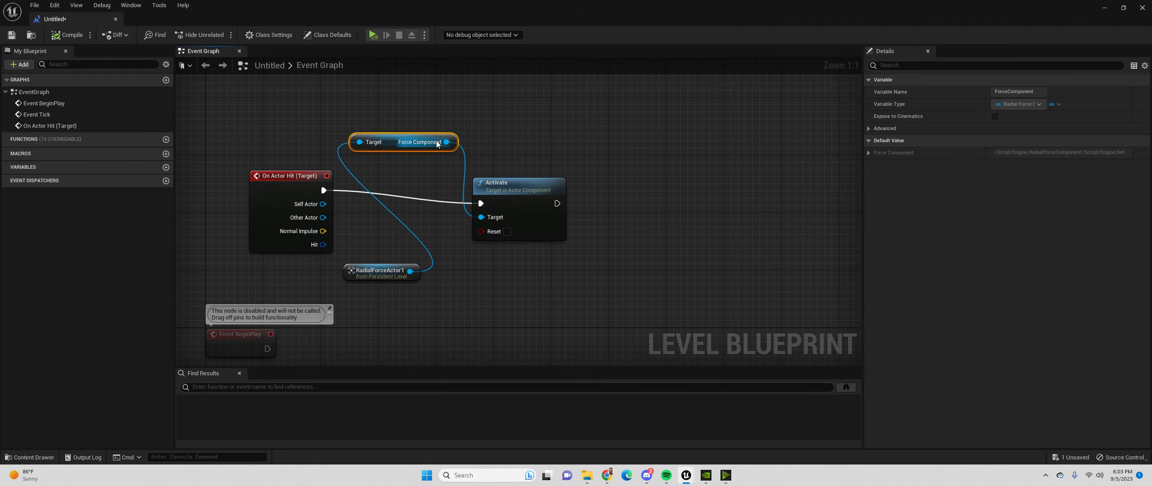
Add a Delay node with a duration of 0.01 after the Activate node and align the two.
right_click_drag(437, 143, 379, 130)
left_click(513, 195)
left_click_drag(527, 182, 553, 182)
type("dela")
left_click(603, 295)
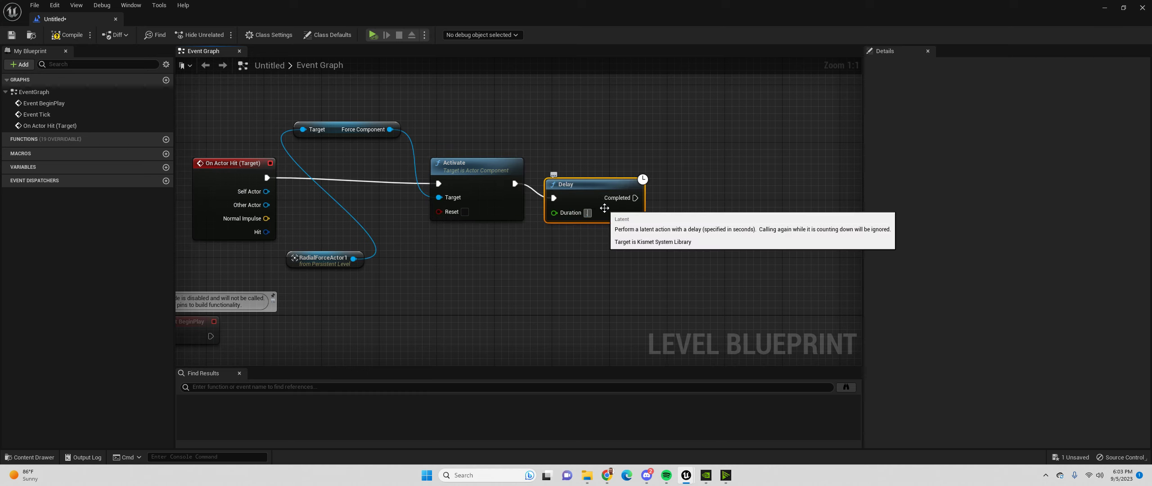
left_click(597, 149)
right_click_drag(597, 150, 502, 135)
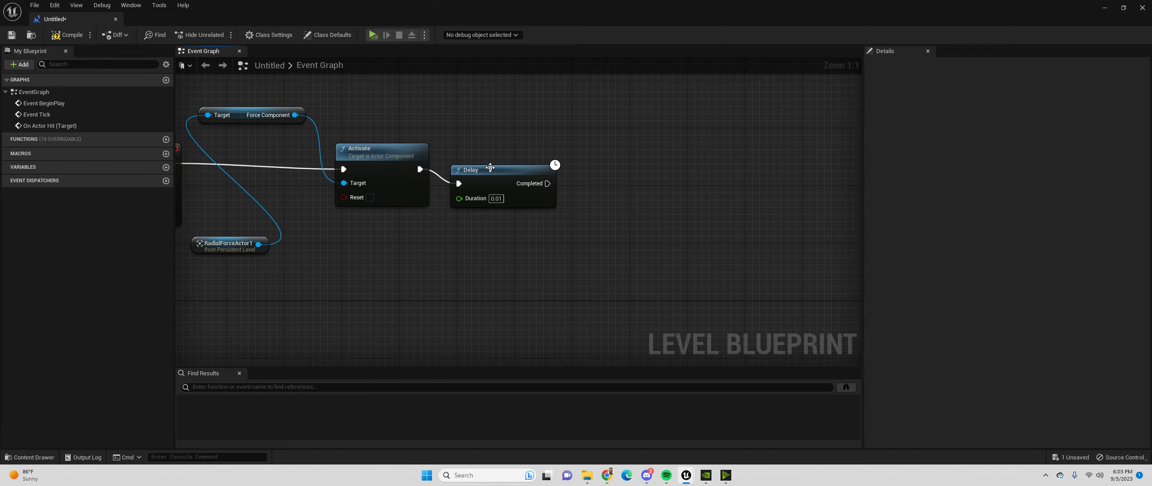
left_click_drag(496, 173, 517, 161)
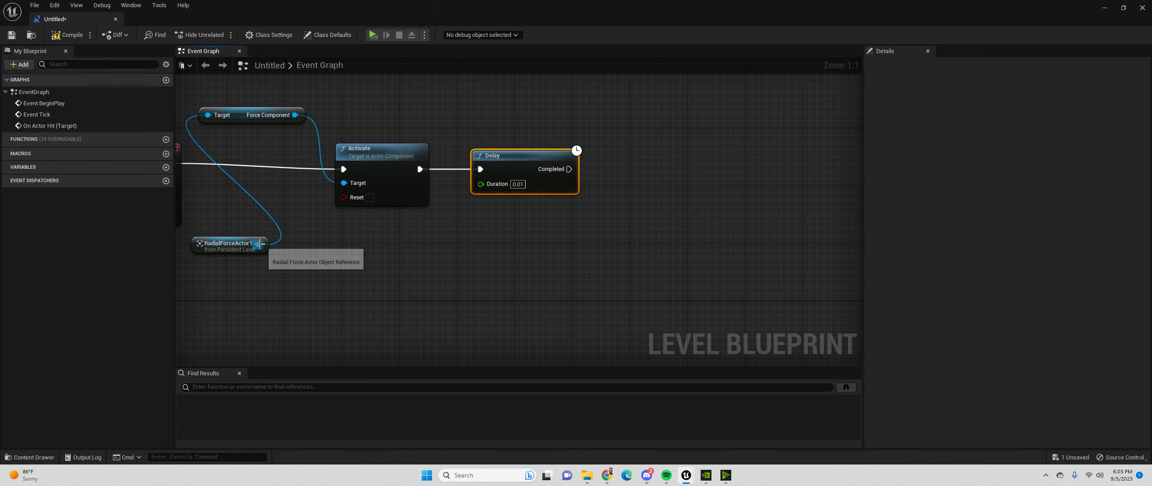
Add a Deactivate (ForceComponent) node from the RadialForceActor1 reference and run it from the Delay's Completed output.
left_click_drag(259, 244, 612, 205)
type("deactivate")
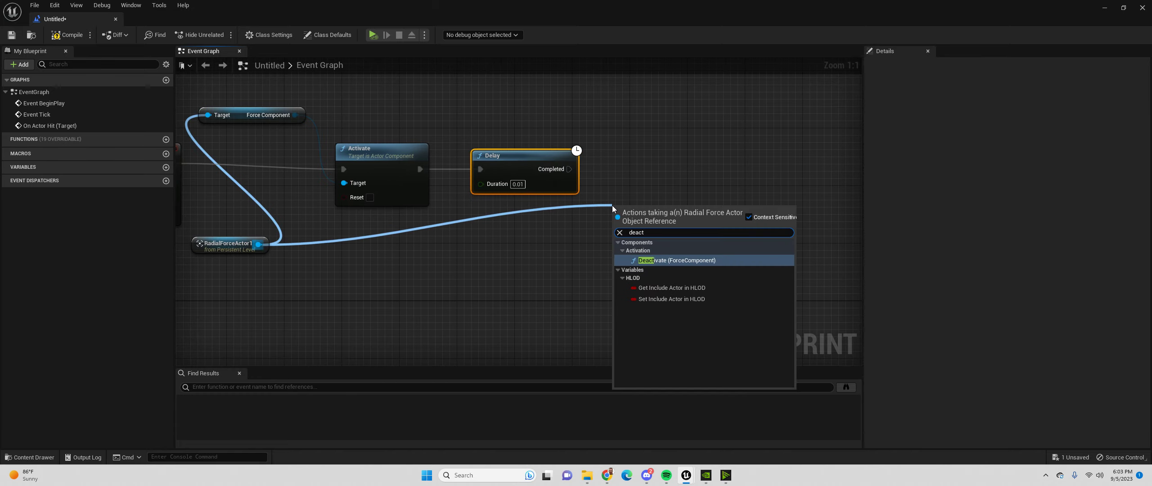
left_click(659, 253)
left_click_drag(259, 244, 540, 262)
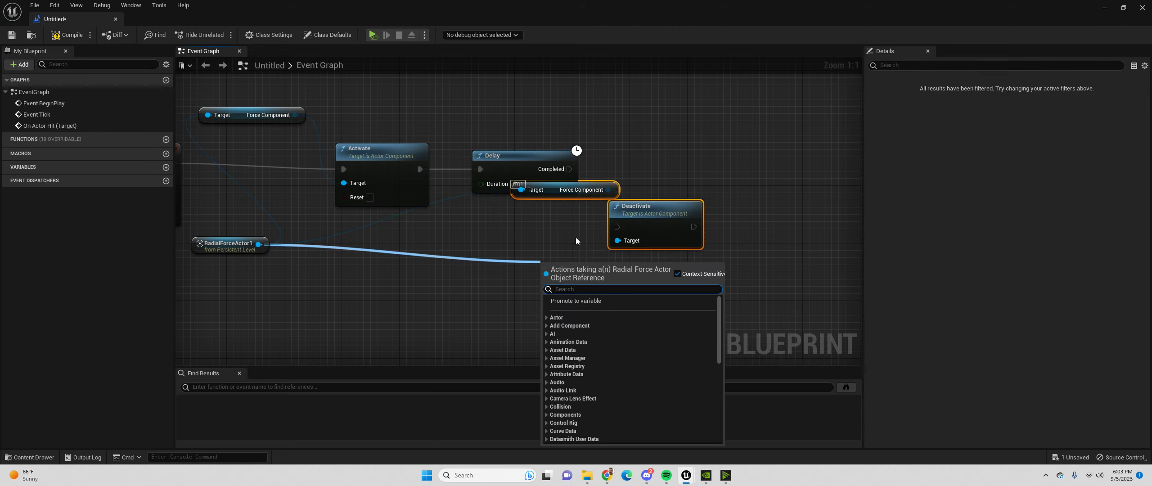
type("deac")
left_click(658, 210)
left_click_drag(659, 208, 734, 165)
left_click_drag(585, 190, 589, 244)
left_click_drag(569, 169, 592, 176)
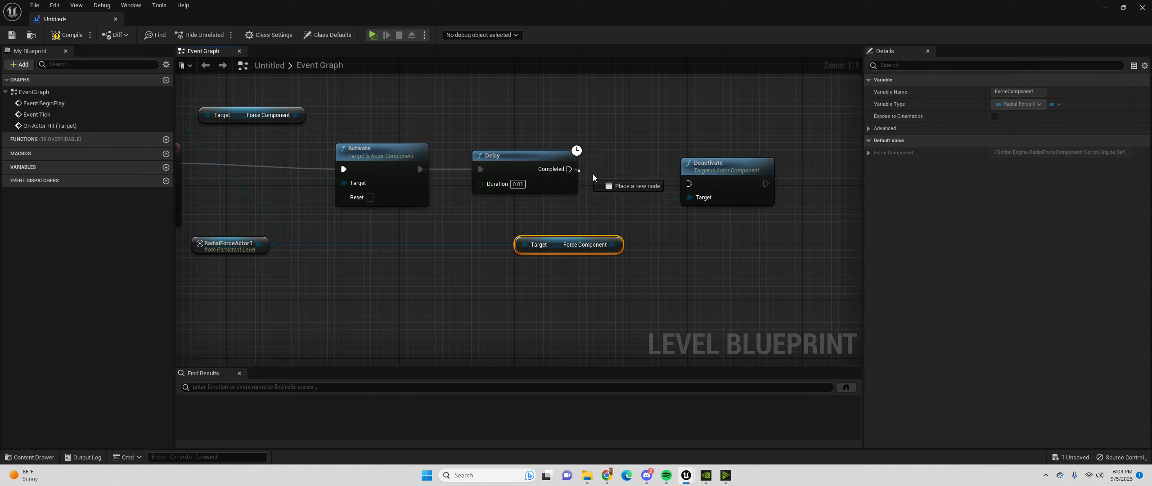
left_click_drag(689, 183, 689, 184)
right_click_drag(344, 123, 480, 140)
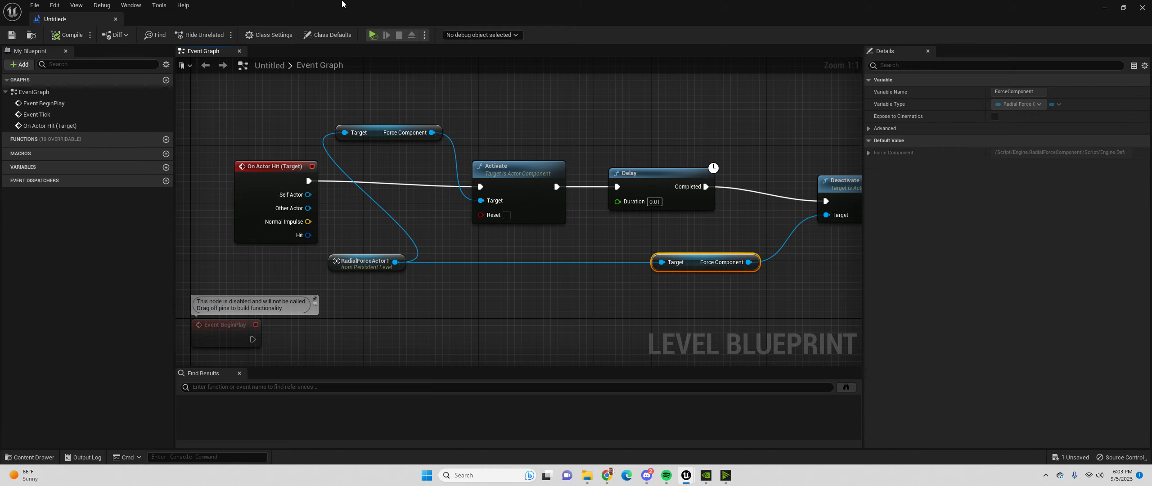
Play-test the level to check the piston's push with the delayed deactivation.
left_click_drag(382, 8, 285, 375)
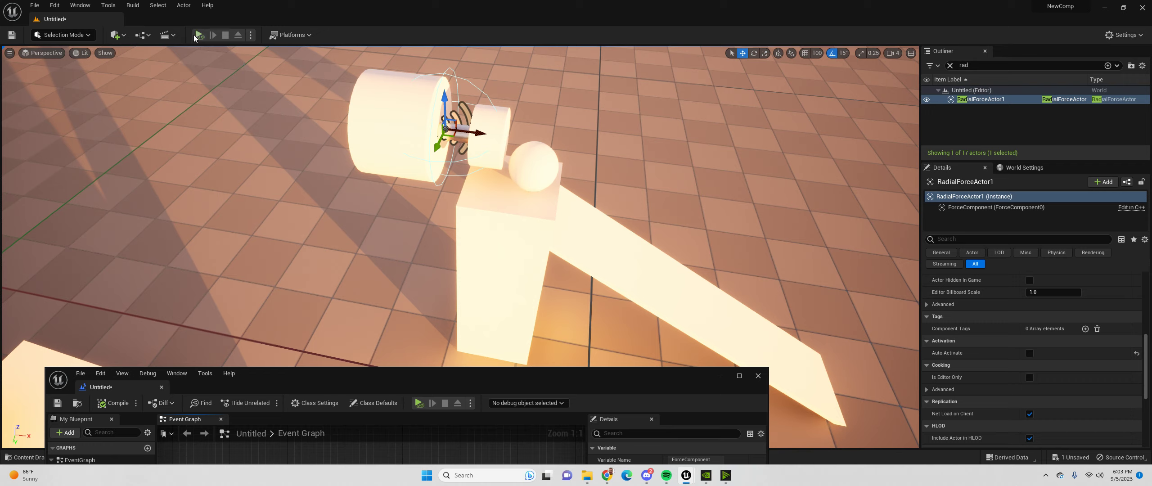
left_click(198, 35)
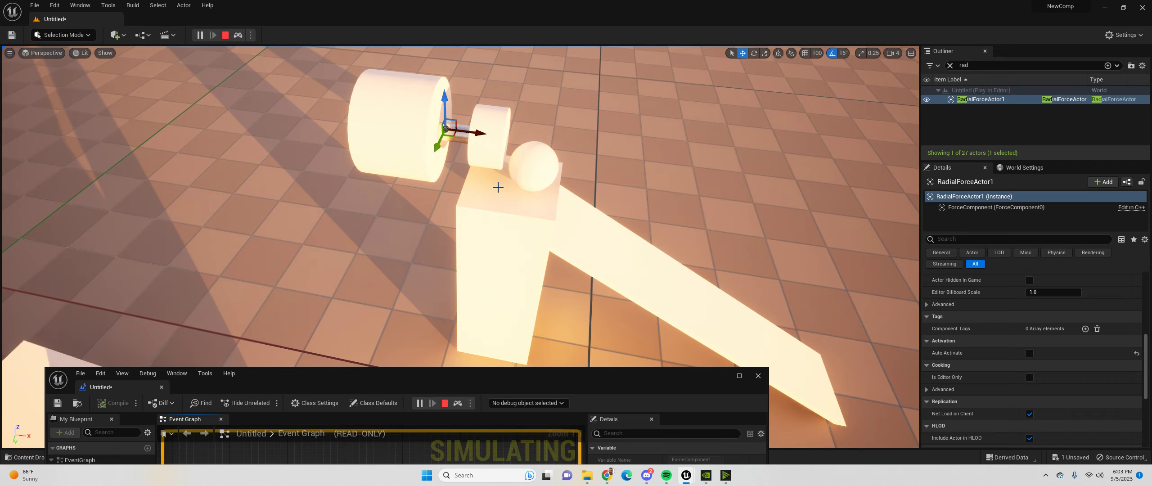
key("Escape")
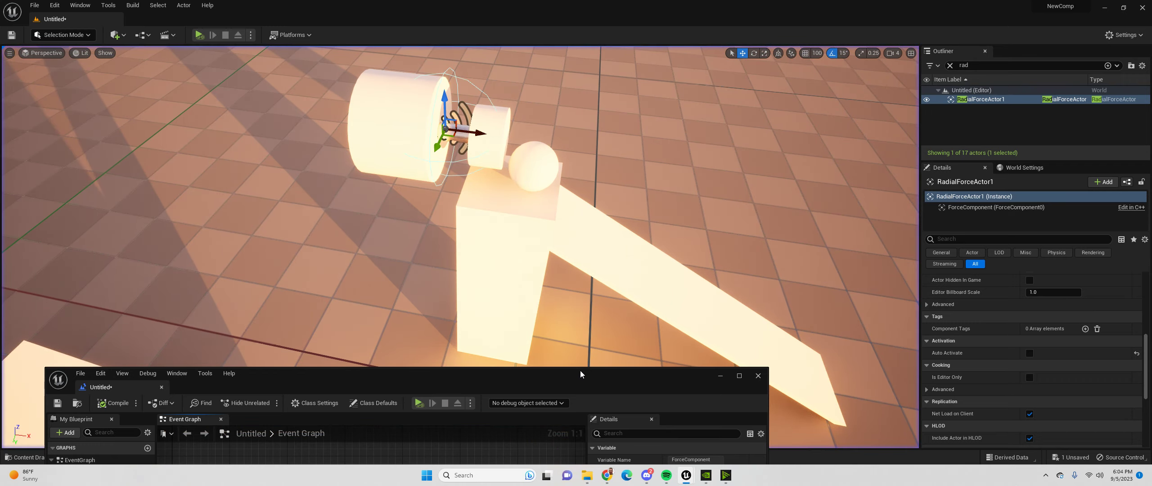
Nudge the Radial Force Actor a little further along the rod toward the inner cylinder, then select that cylinder.
double_click(586, 380)
left_click_drag(580, 13, 567, 311)
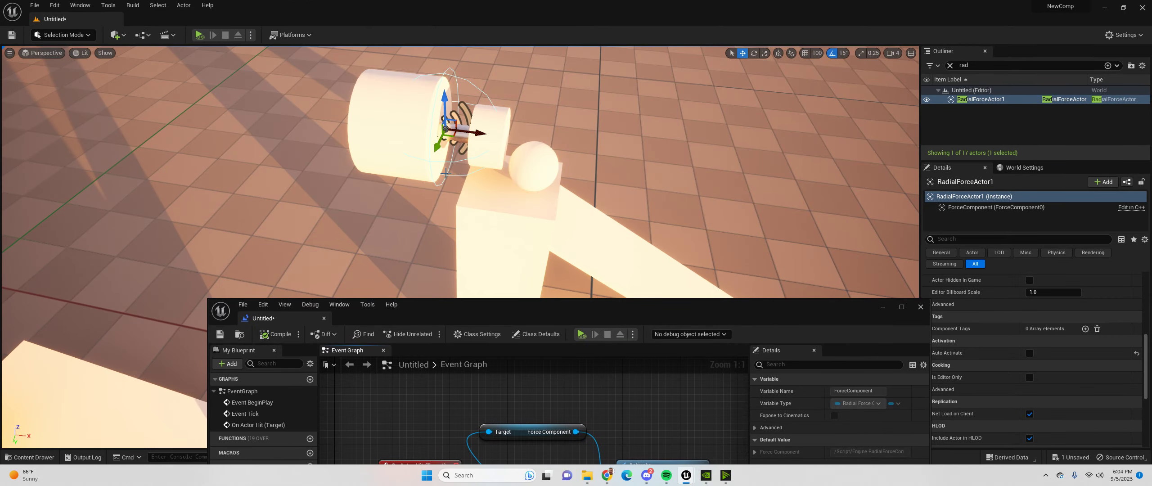
left_click_drag(483, 134, 486, 135)
left_click(465, 125)
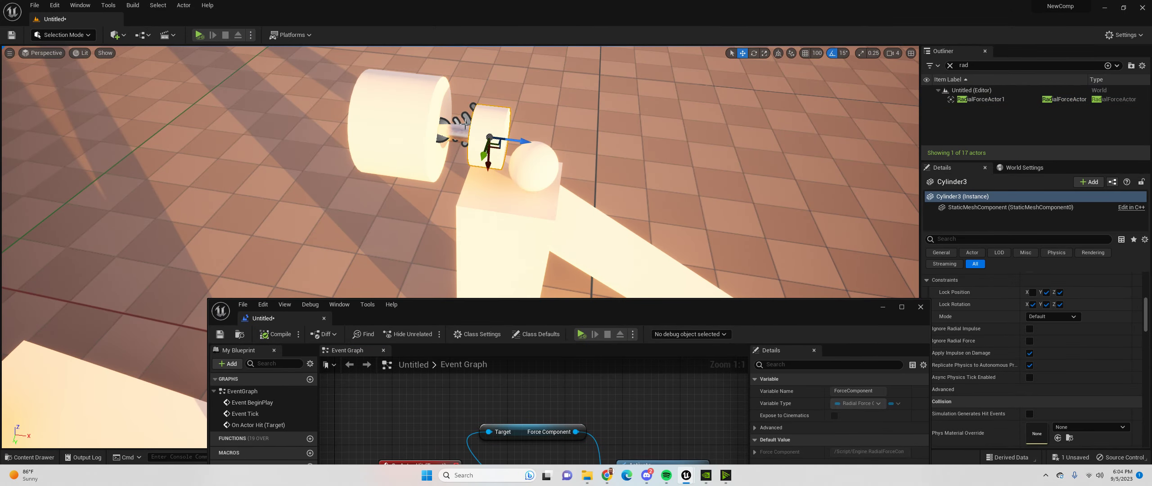
Set the Delay node's duration to 0.1 in the Level Blueprint.
double_click(601, 318)
left_click(655, 202)
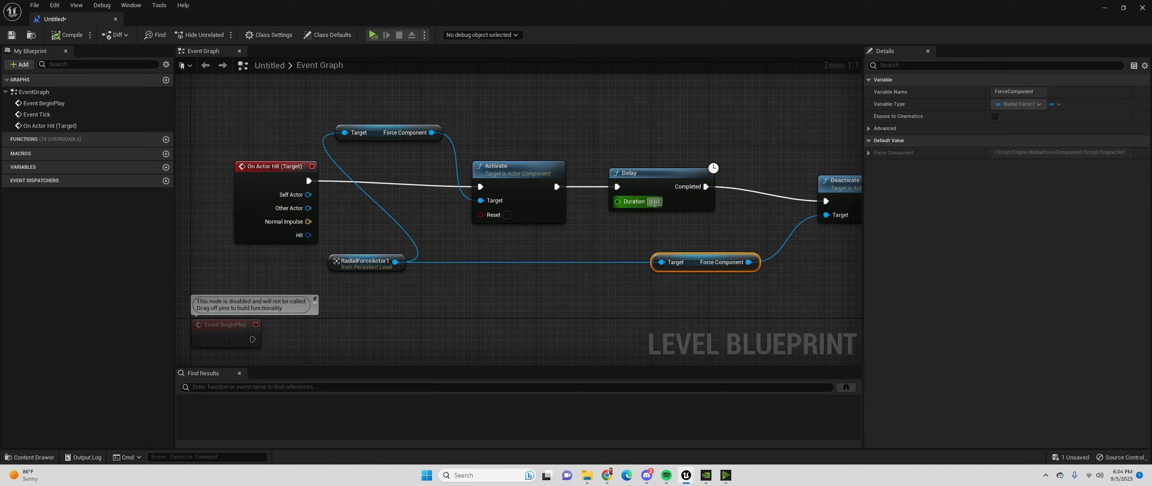
type(".1")
left_click(619, 151)
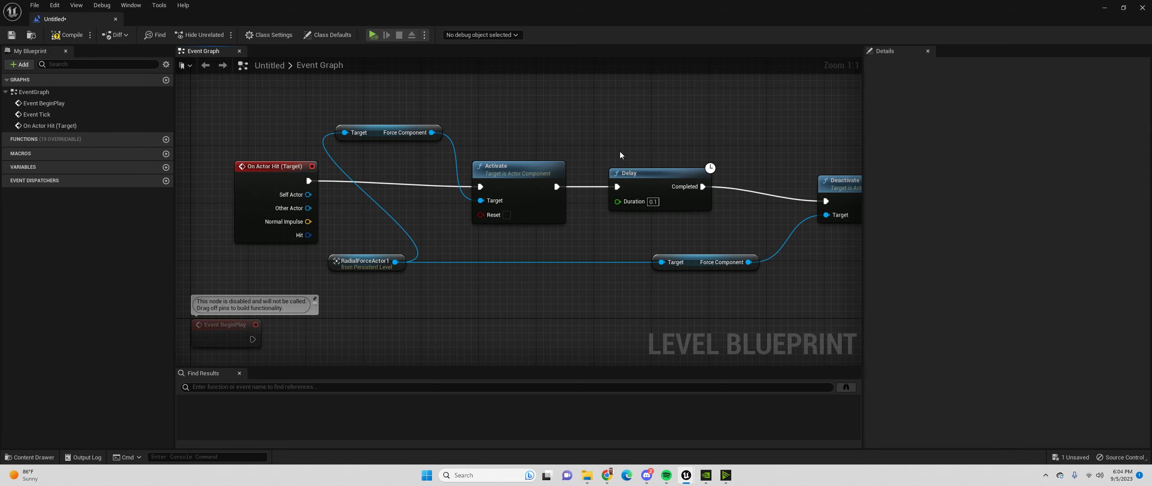
Simulate the level twice, once from close up, to check the piston's push with the shorter delay, and close the Level Blueprint.
left_click_drag(579, 4, 624, 325)
left_click(203, 36)
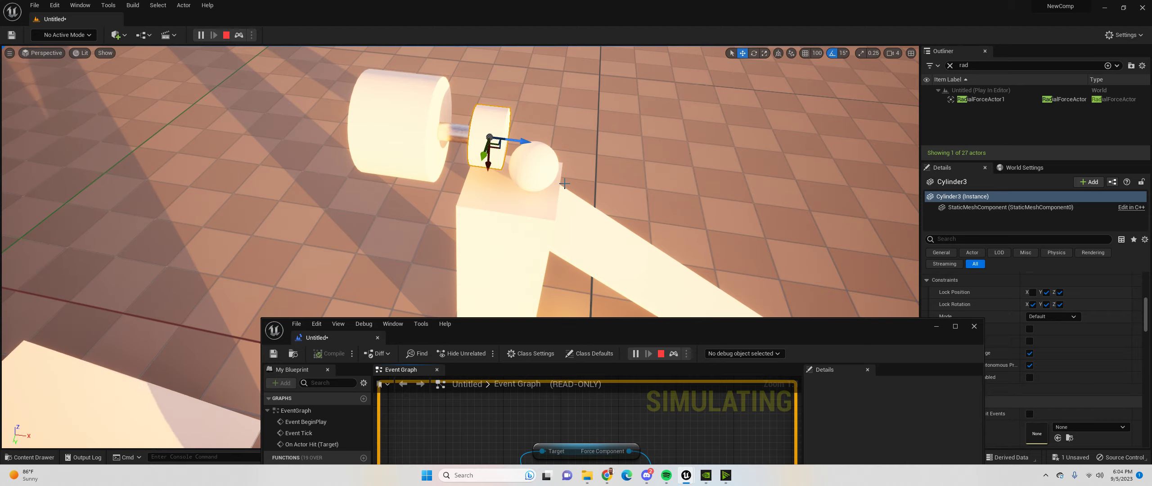
key("Escape")
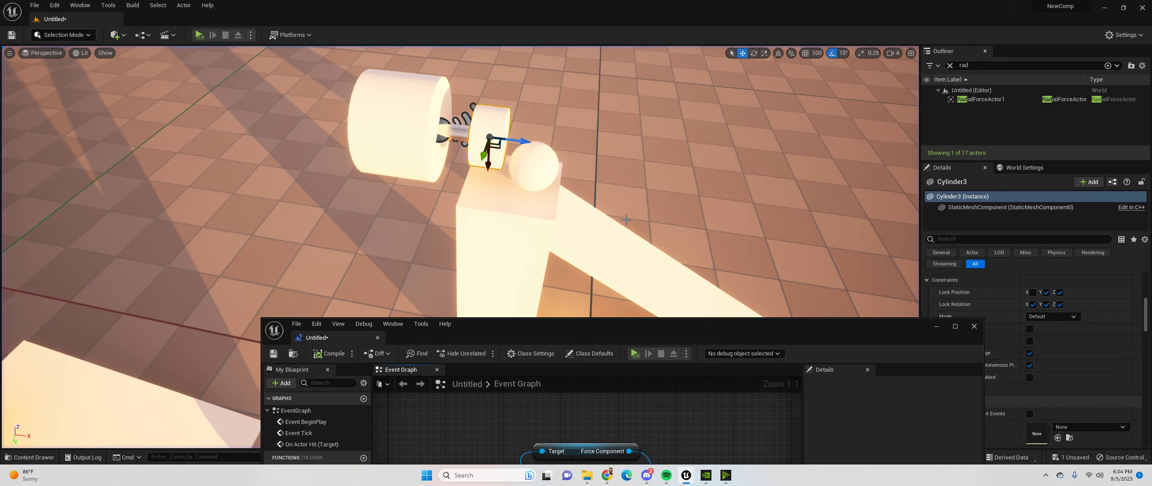
key("f")
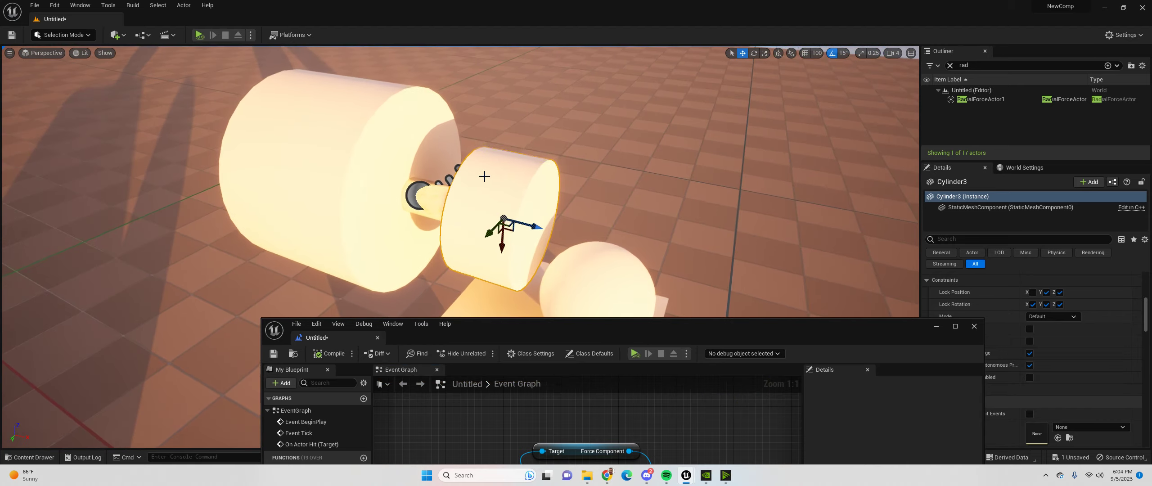
left_click(198, 36)
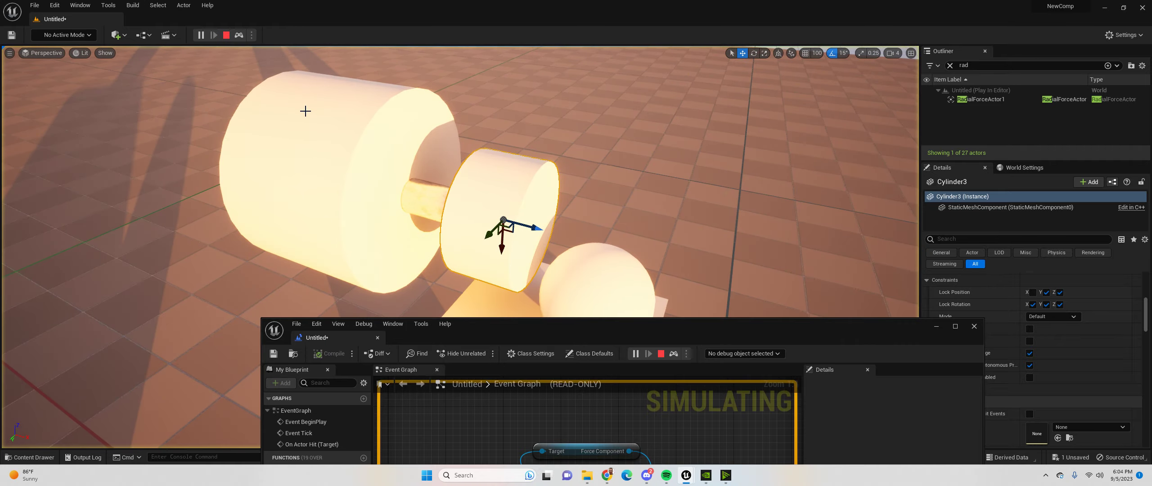
key("s")
right_click_drag(571, 247, 600, 270)
key("Escape")
left_click_drag(667, 329, 380, 242)
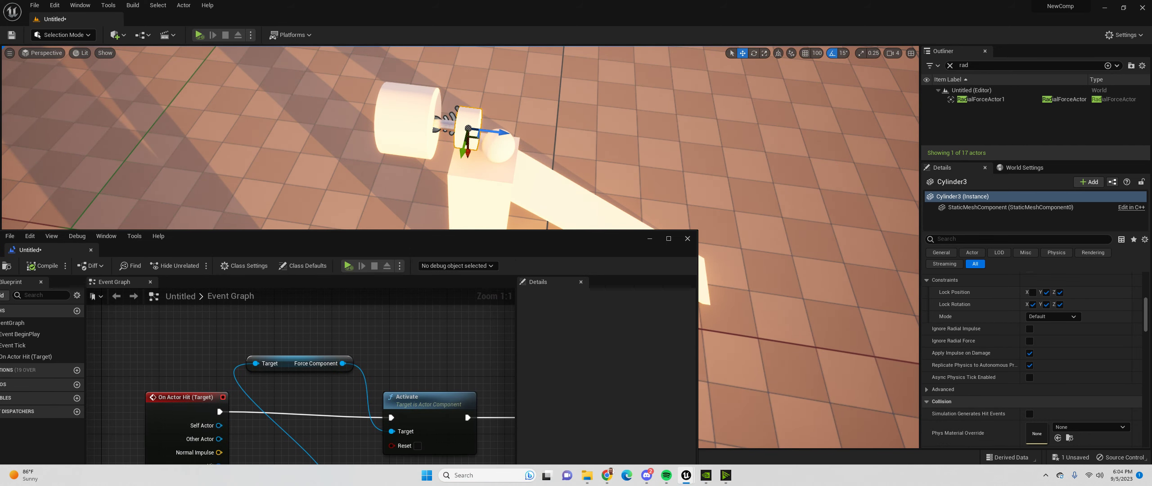
left_click(687, 239)
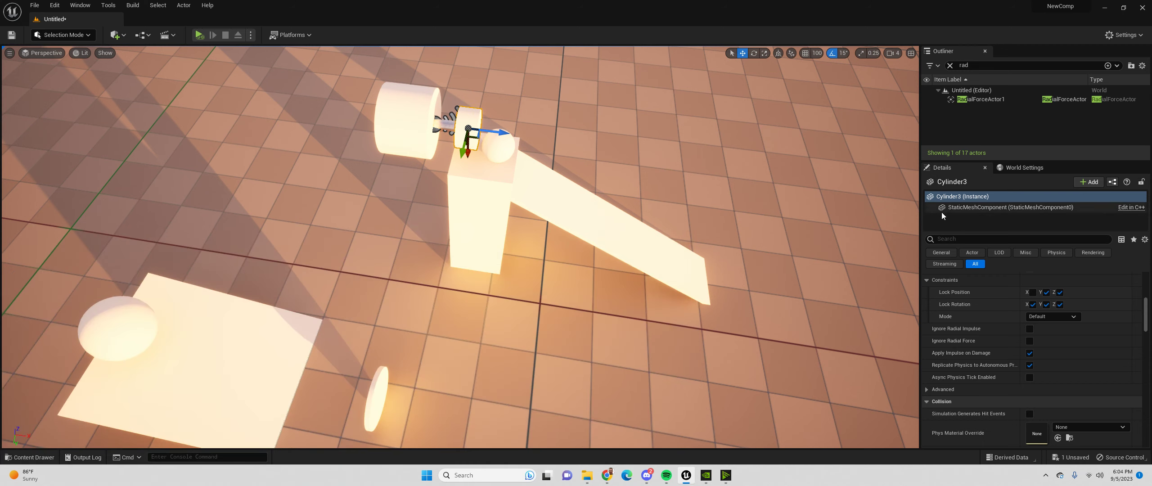
Raise the inner cylinder's linear damping to about 2130.89 and simulate the level to test its movement.
scroll(999, 311, "up", 5)
scroll(991, 340, "down", 3)
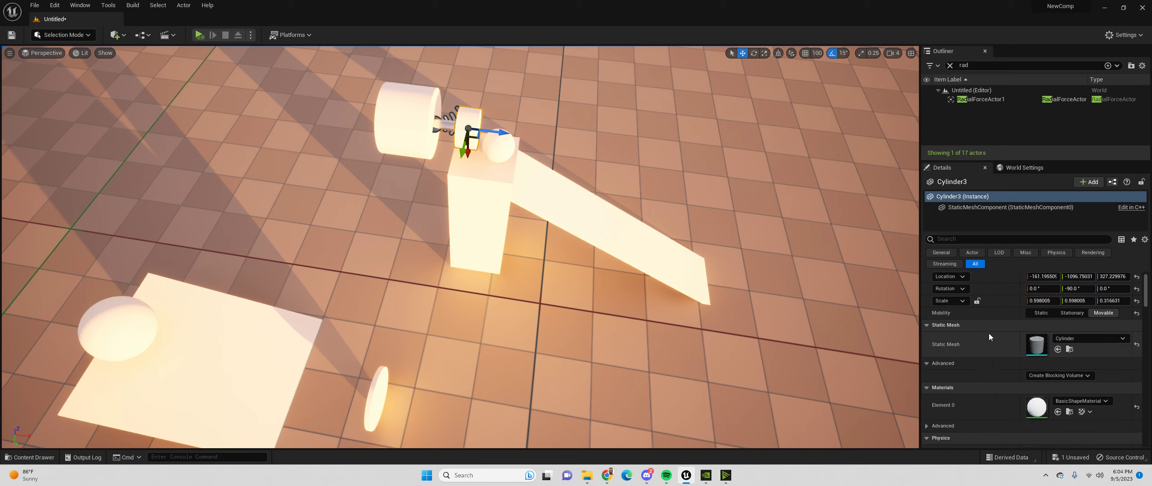
scroll(1007, 322, "down", 3)
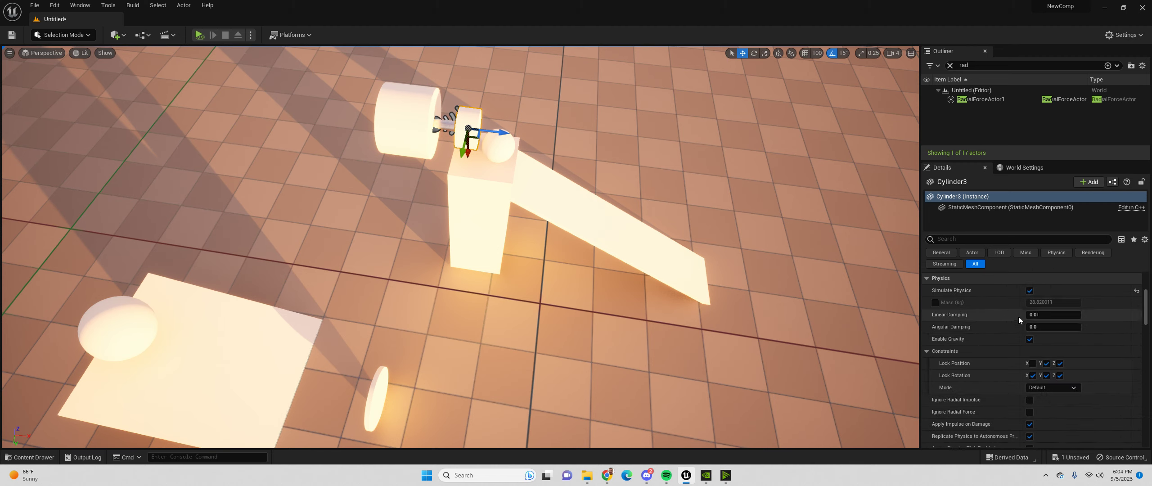
left_click_drag(1053, 315, 1089, 315)
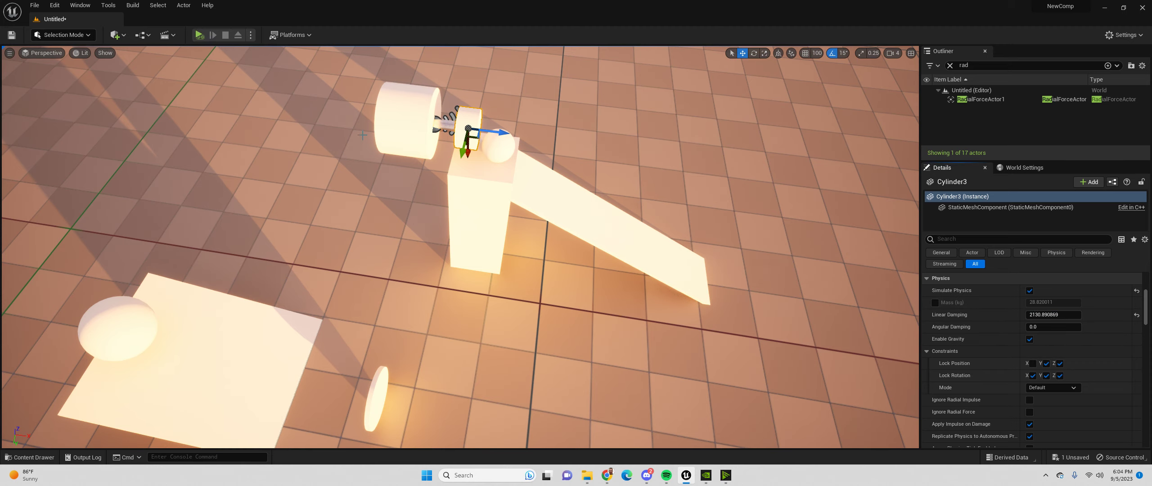
key("alt+p")
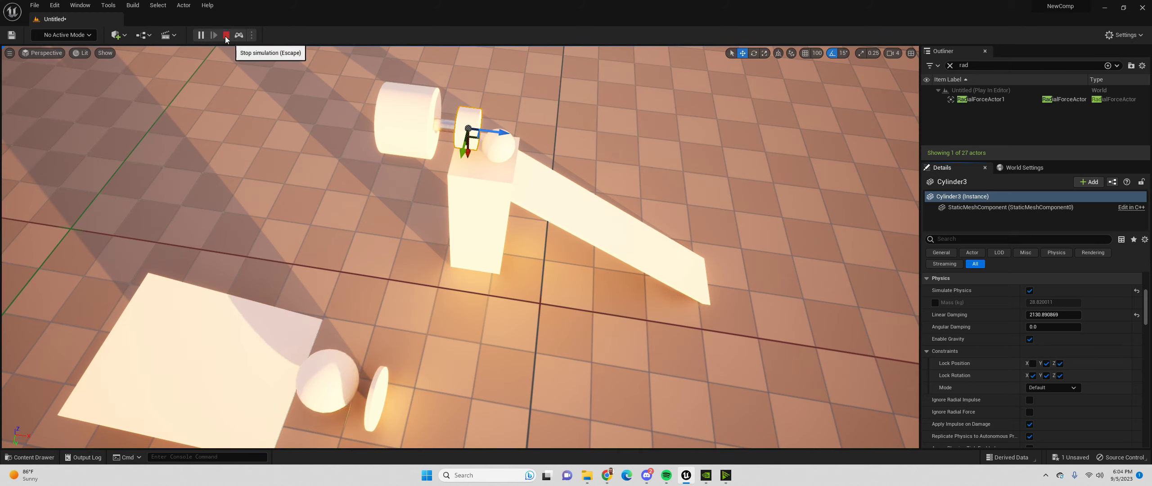
left_click(226, 35)
Lower the inner cylinder's linear damping to about 171.71 and test it in a simulation.
left_click_drag(1053, 315, 1028, 315)
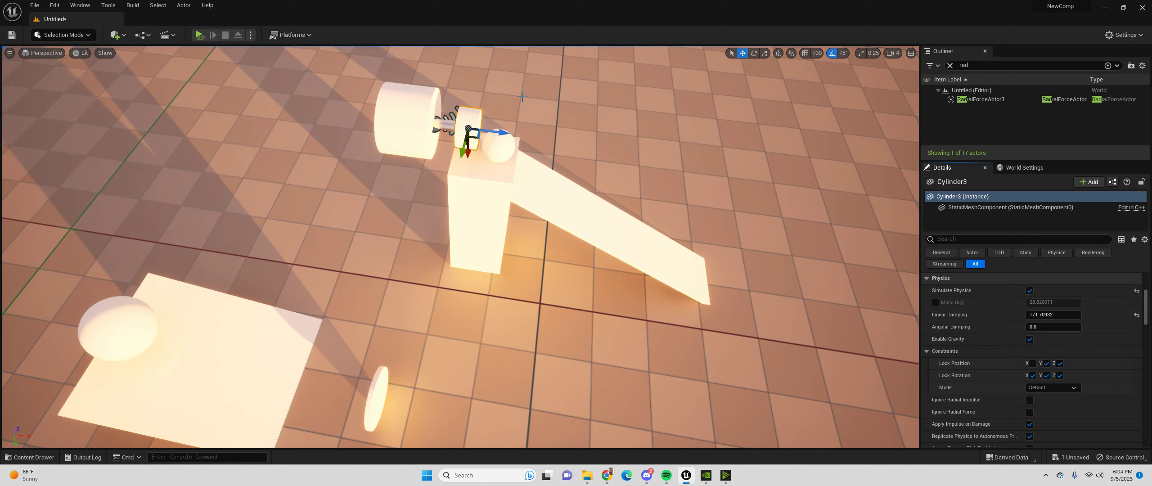
left_click(200, 35)
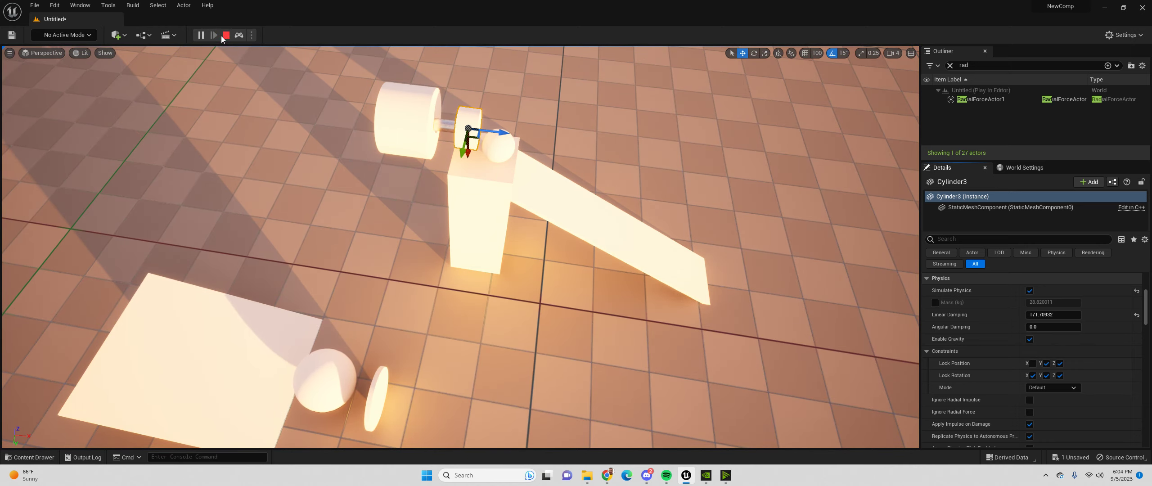
key("Escape")
Set the inner cylinder's linear damping to 1 and simulate the level to check its push.
left_click(1053, 314)
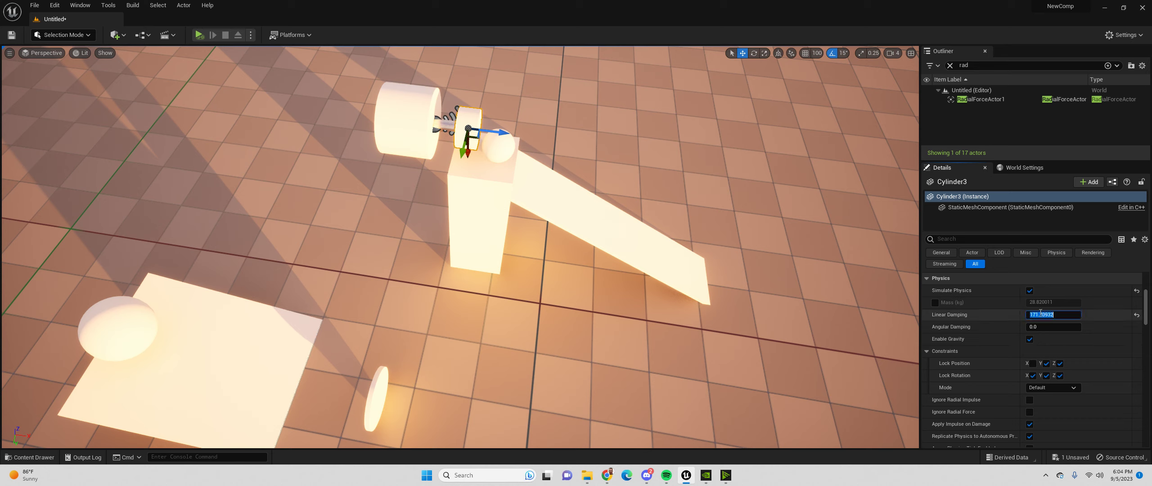
type("1")
left_click(199, 35)
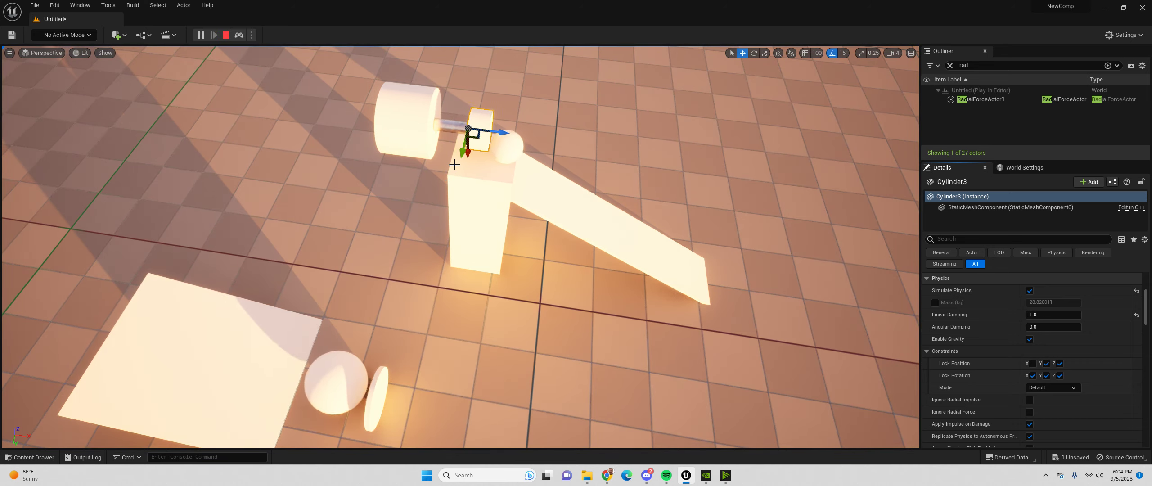
left_click(226, 35)
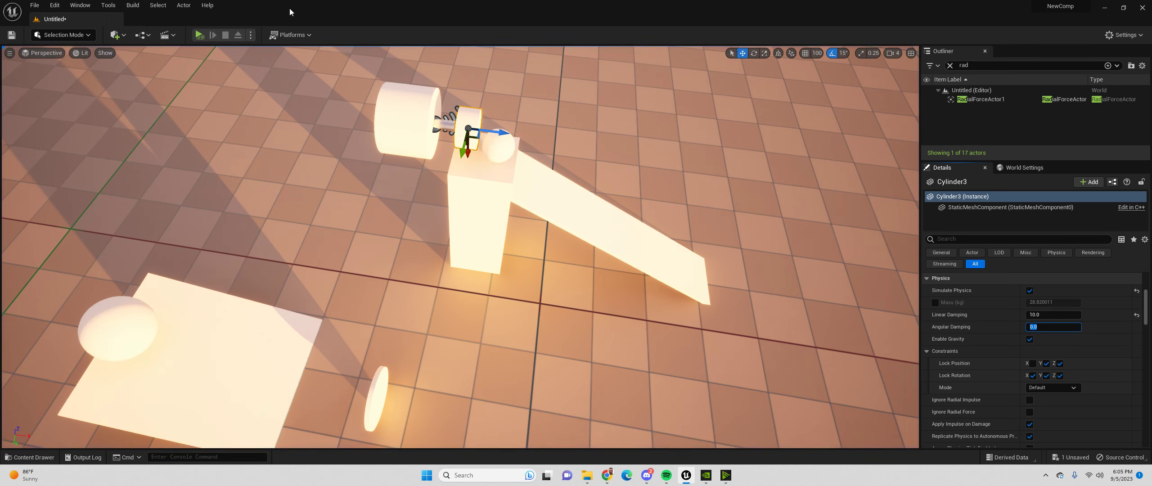
Set the inner cylinder's linear damping to 10 and simulate the level to watch the second sphere go down the ramp.
left_click(198, 35)
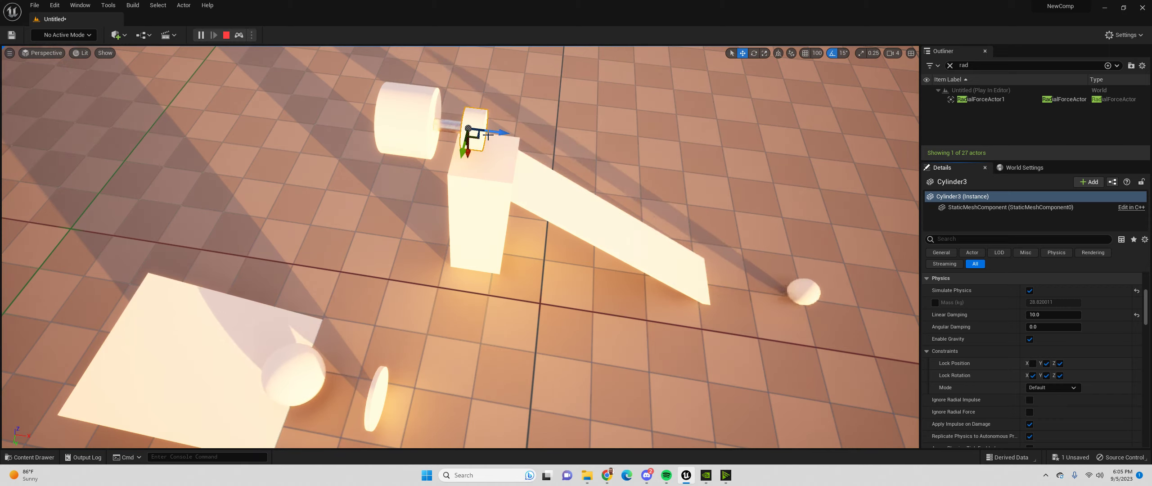
right_click_drag(751, 264, 765, 240)
key("Escape")
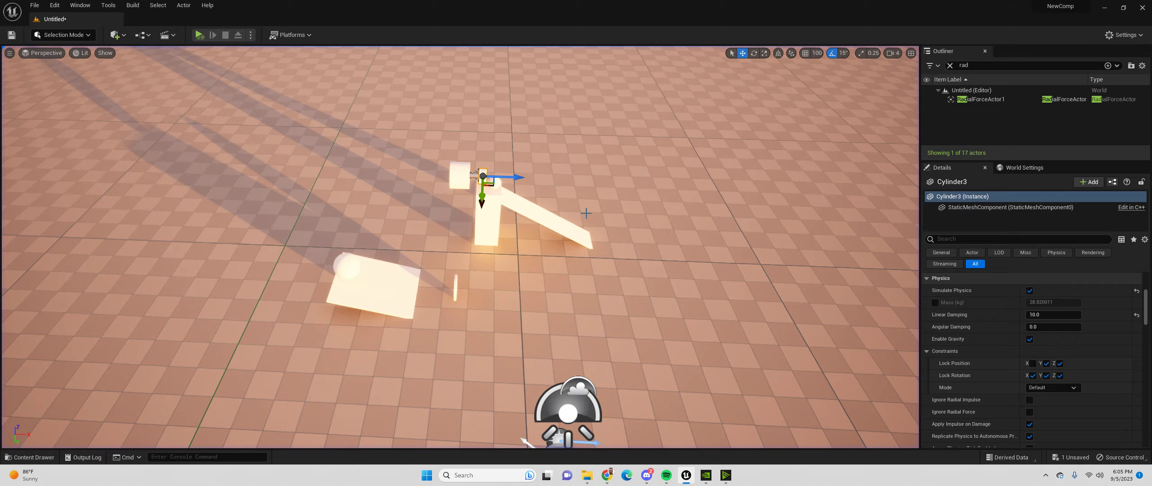
Select the first sphere, simulate the level with the whole setup in view, and pause before the sphere reaches the target.
right_click_drag(441, 275, 373, 222)
key("w")
key("d")
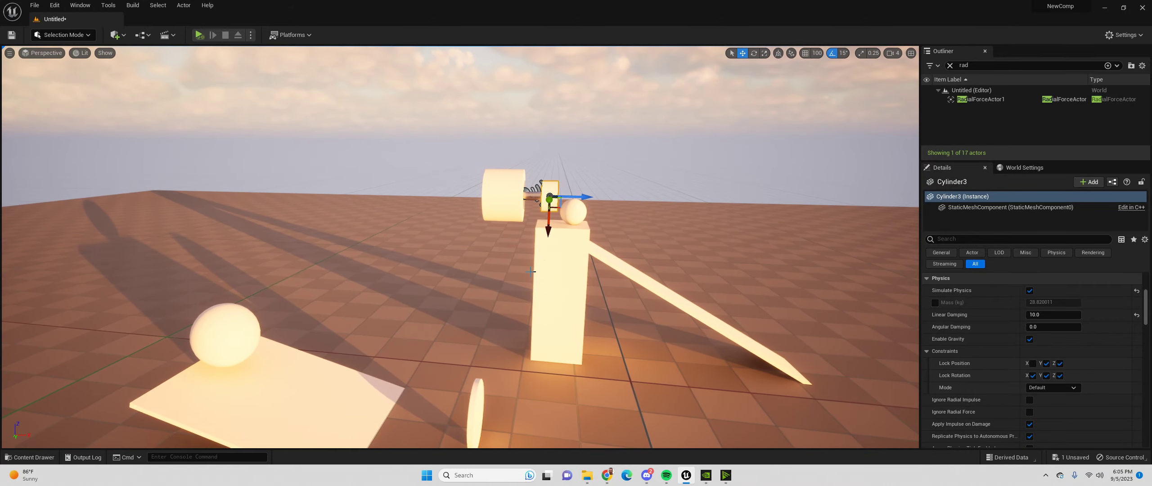
left_click(630, 252)
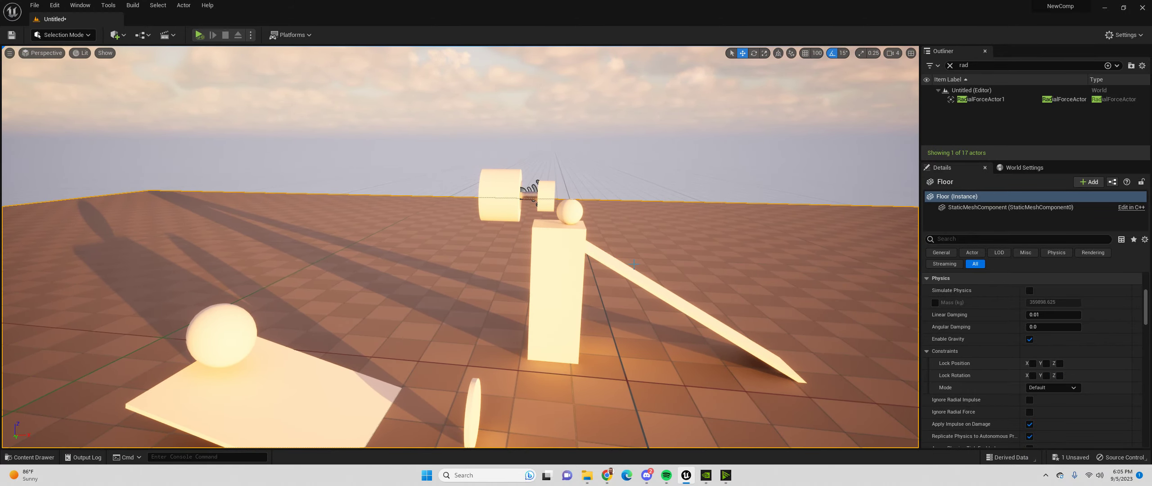
key("d")
right_click_drag(429, 263, 354, 288)
key("s")
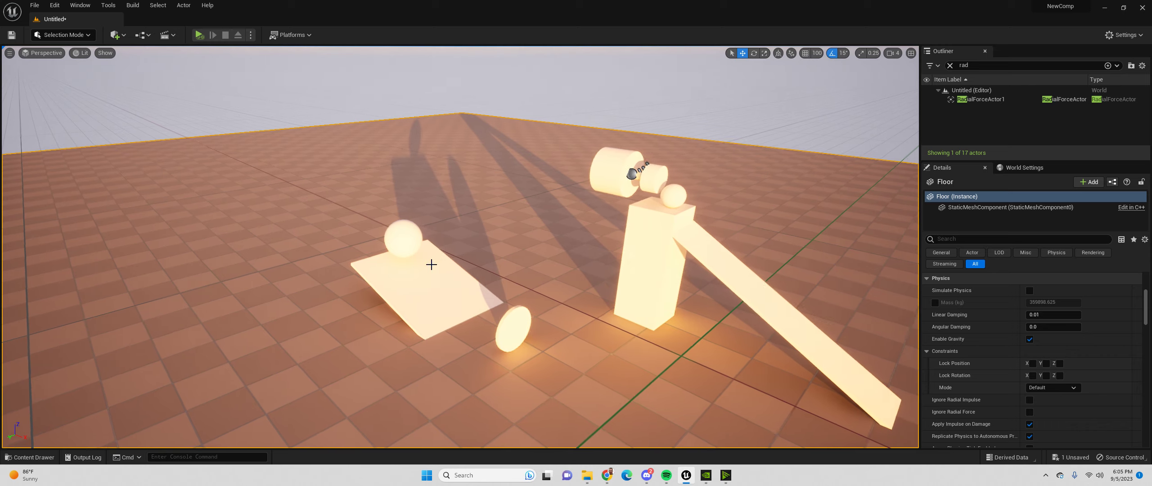
left_click(415, 244)
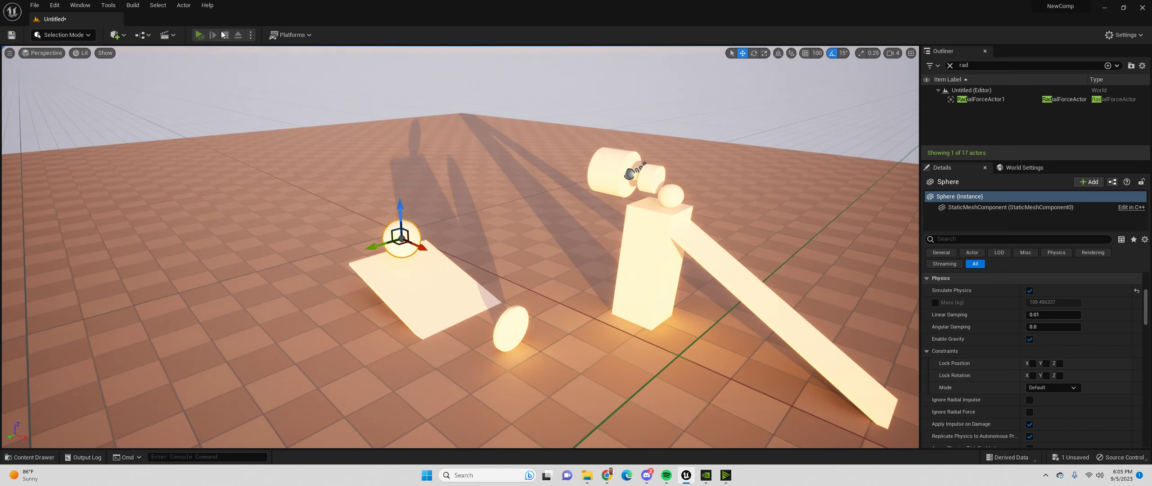
left_click(200, 35)
left_click(203, 36)
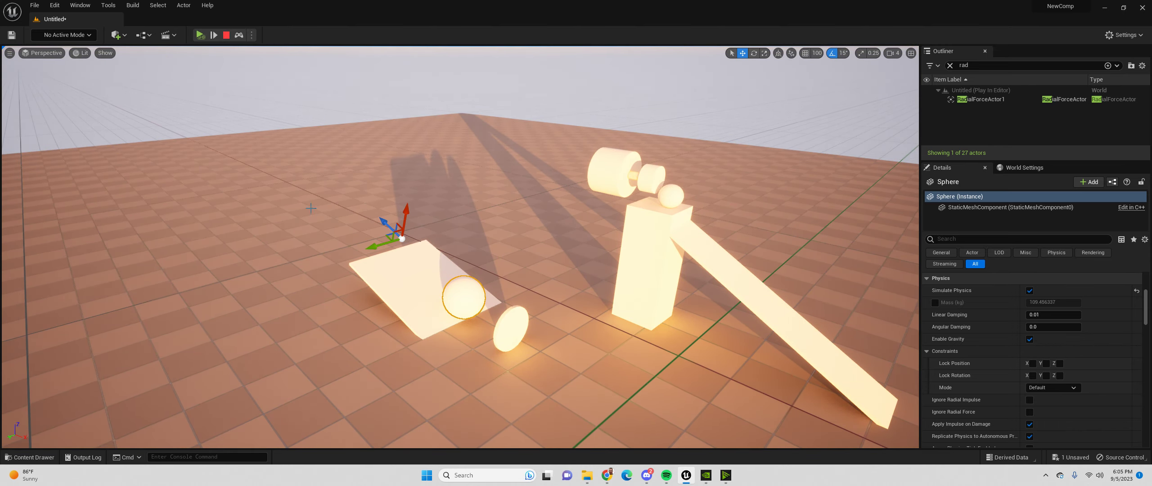
Open the Level Blueprint during the paused simulation and choose Untitled3 as its debug object.
left_click(143, 35)
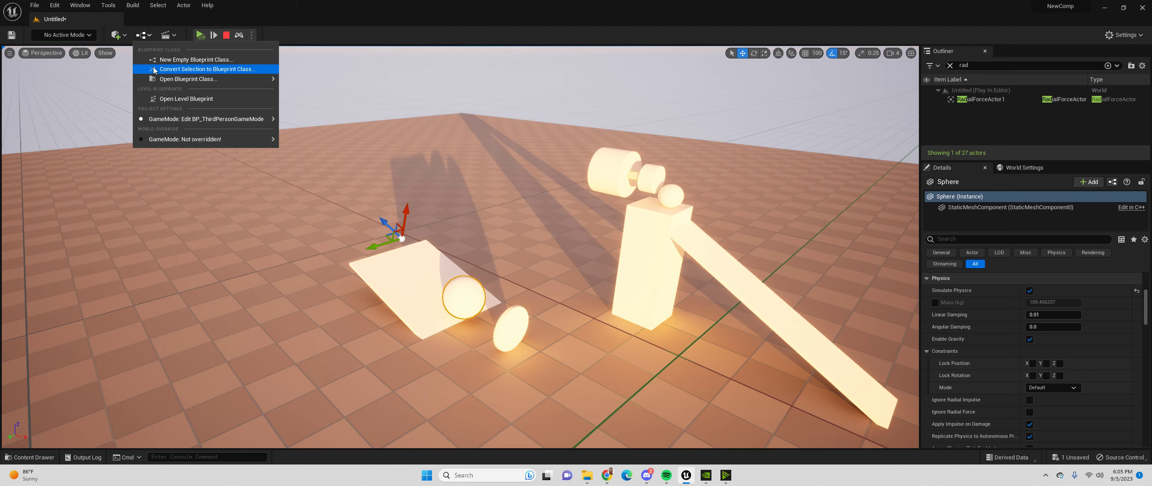
left_click(167, 99)
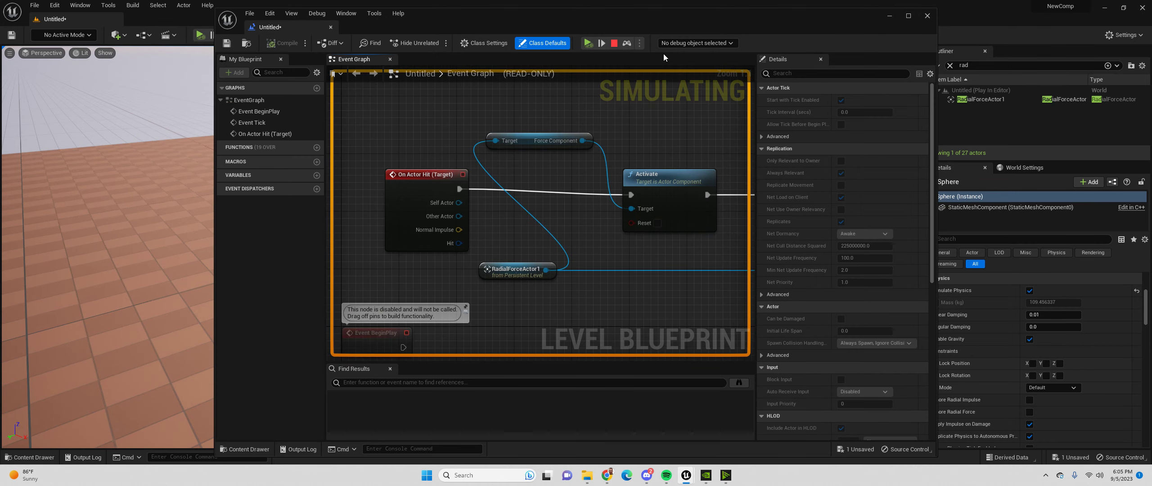
left_click(675, 43)
left_click(689, 67)
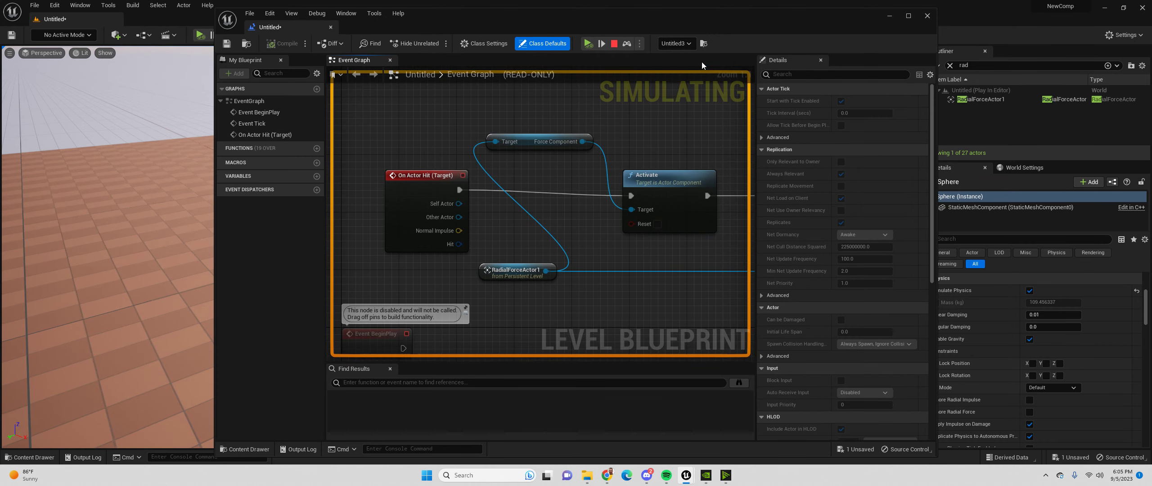
Resume the simulation to trace the execution from the target hit, pause it, and examine the Activate, Delay and Deactivate nodes.
scroll(585, 148, "down", 2)
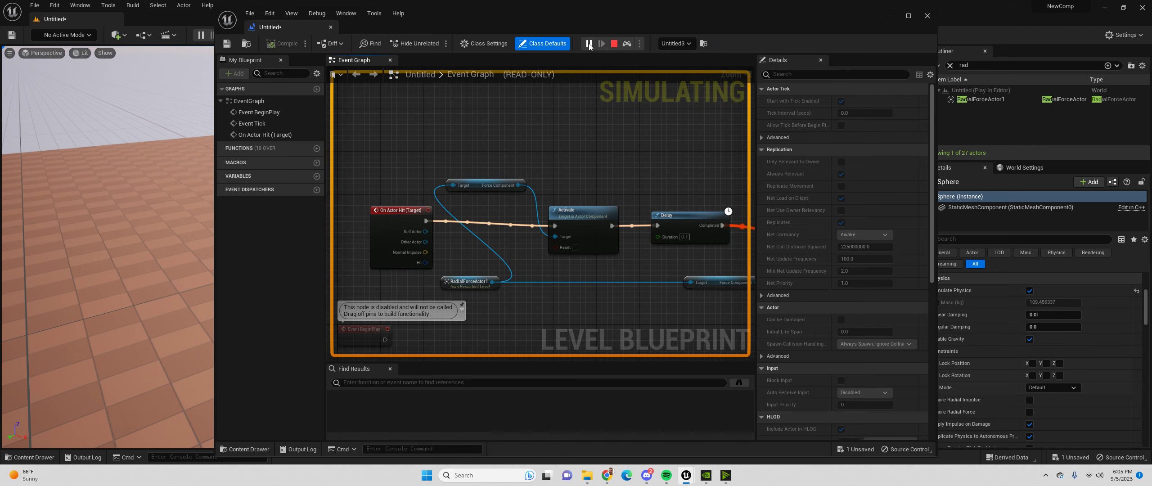
left_click(588, 43)
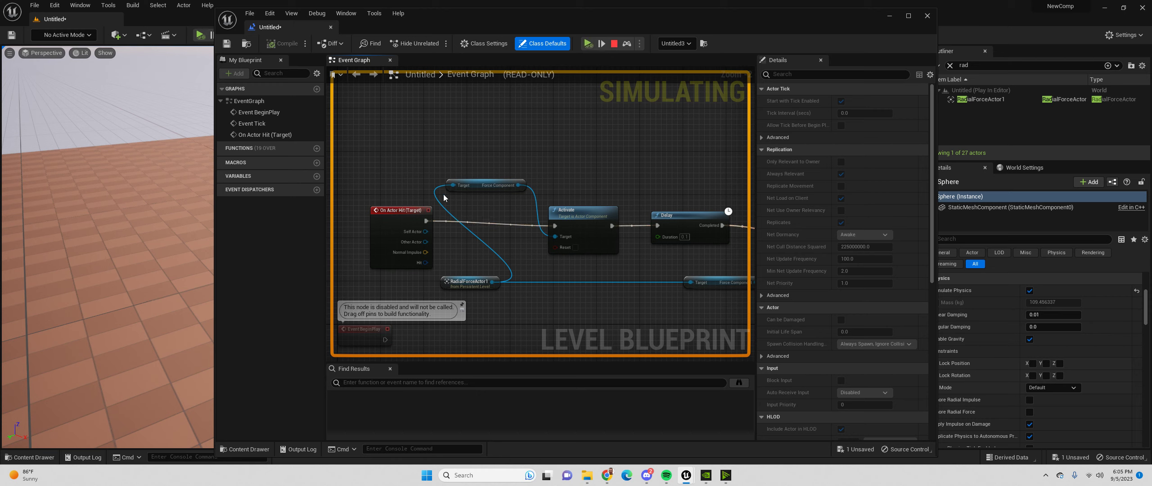
mouse_move(417, 234)
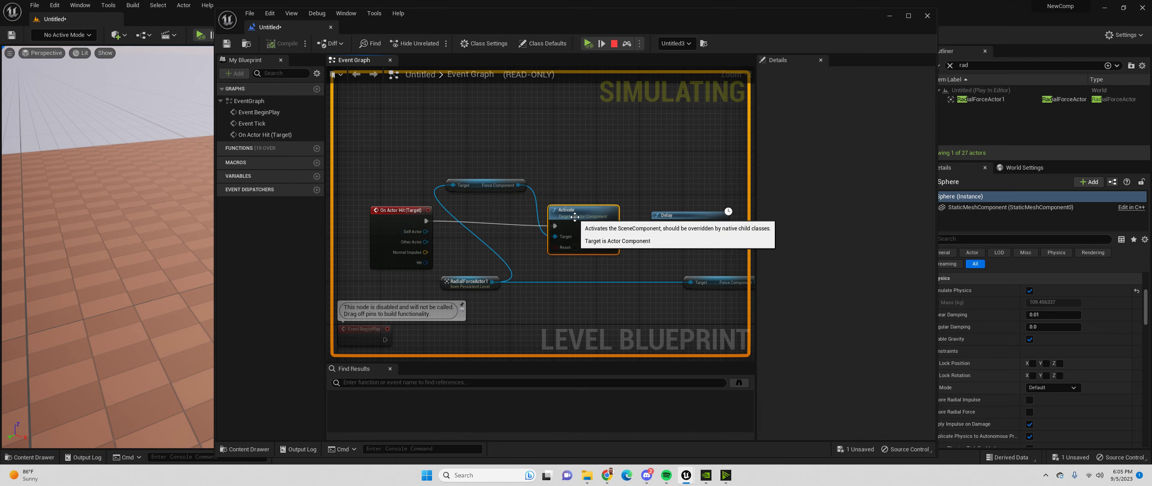
left_click(468, 282)
right_click_drag(652, 185, 515, 151)
left_click(539, 196)
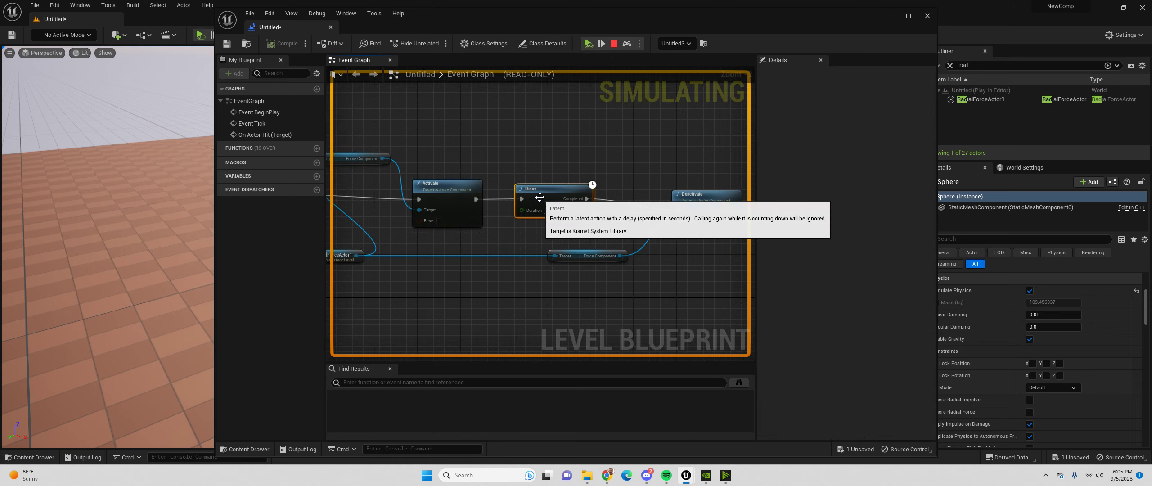
right_click_drag(618, 156, 525, 147)
left_click(616, 200)
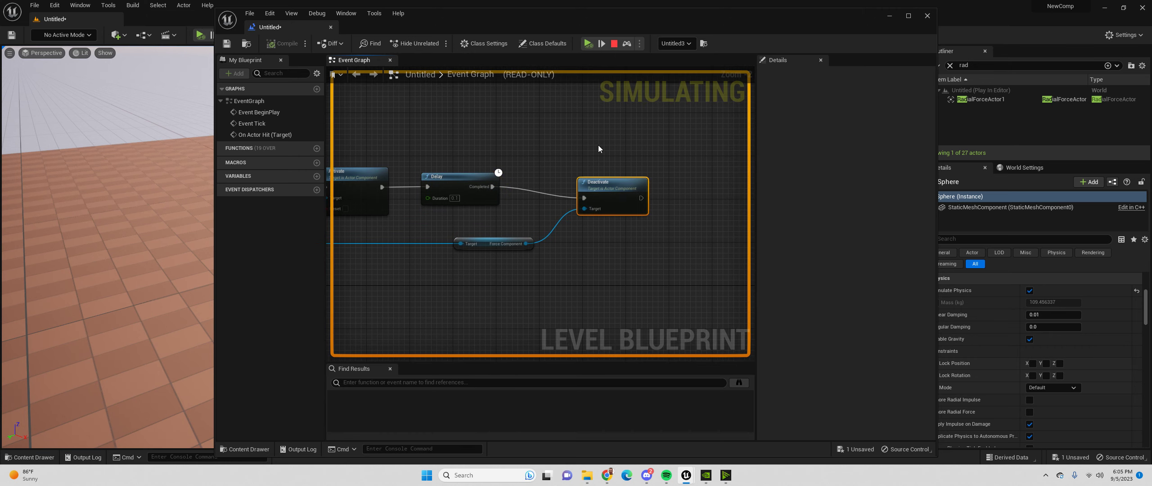
Close the Level Blueprint and inspect the inner cylinder and the second sphere's physics settings in the paused simulation.
left_click_drag(587, 30, 468, 345)
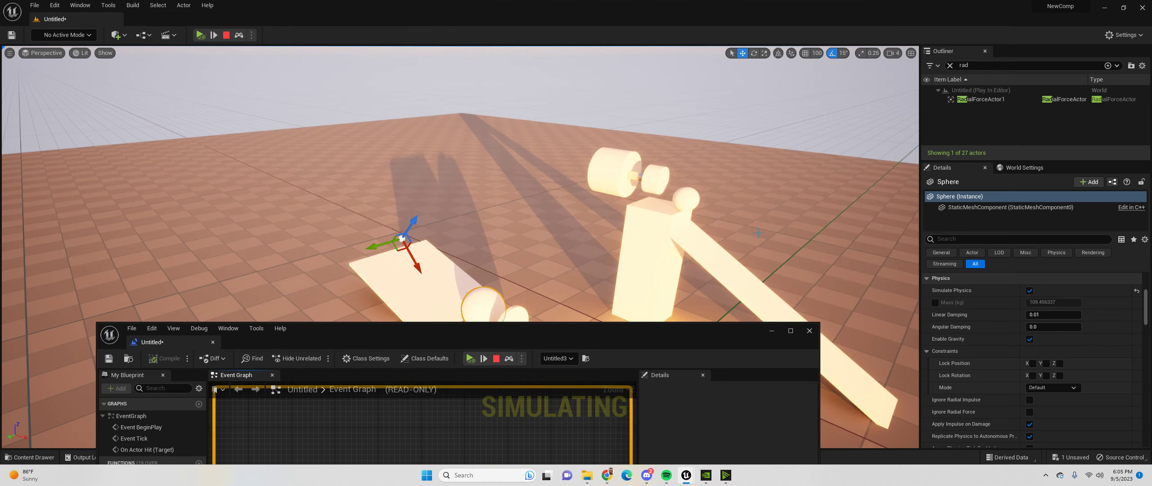
left_click(667, 176)
right_click_drag(667, 176, 707, 185)
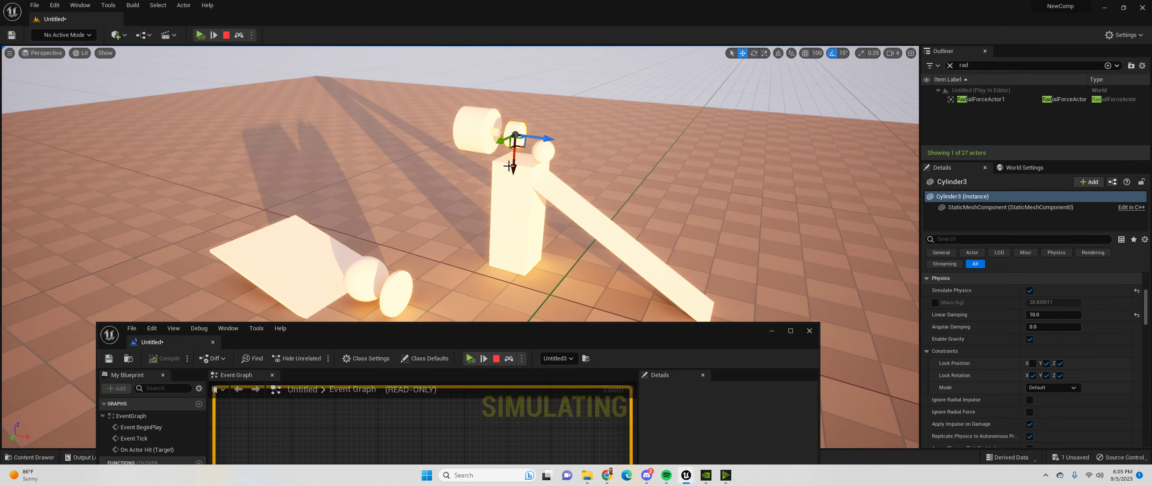
left_click(810, 330)
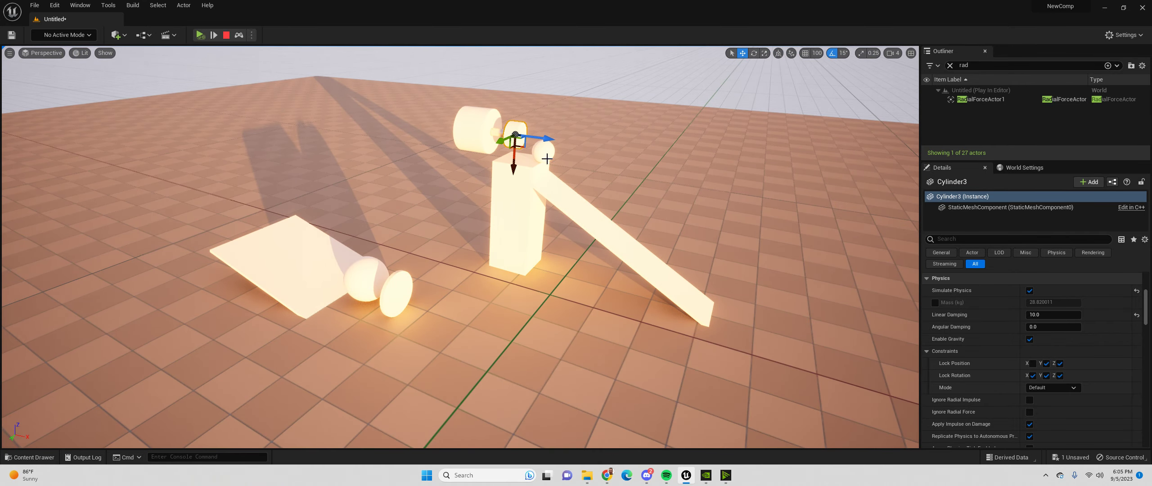
left_click(515, 160)
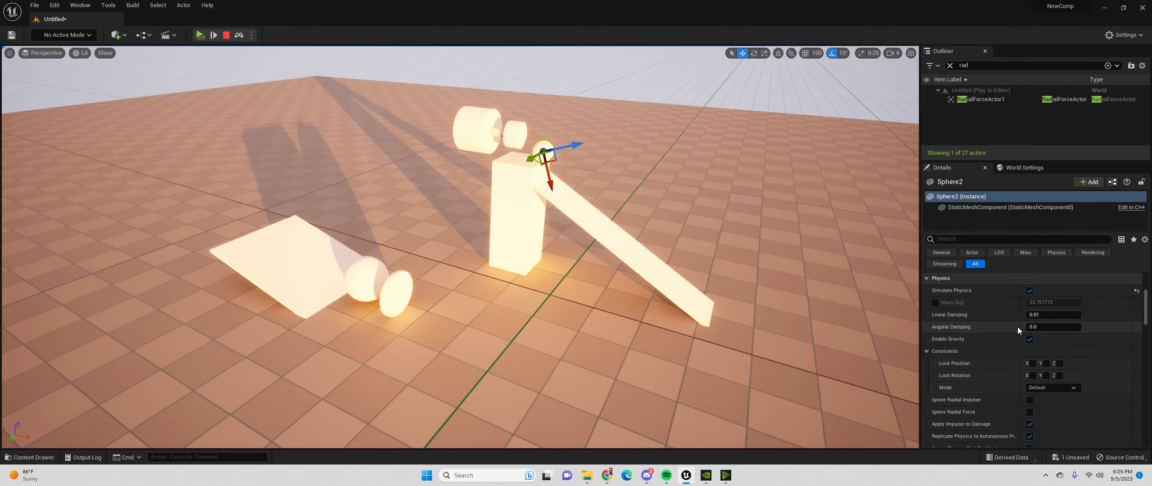
scroll(1005, 357, "up", 6)
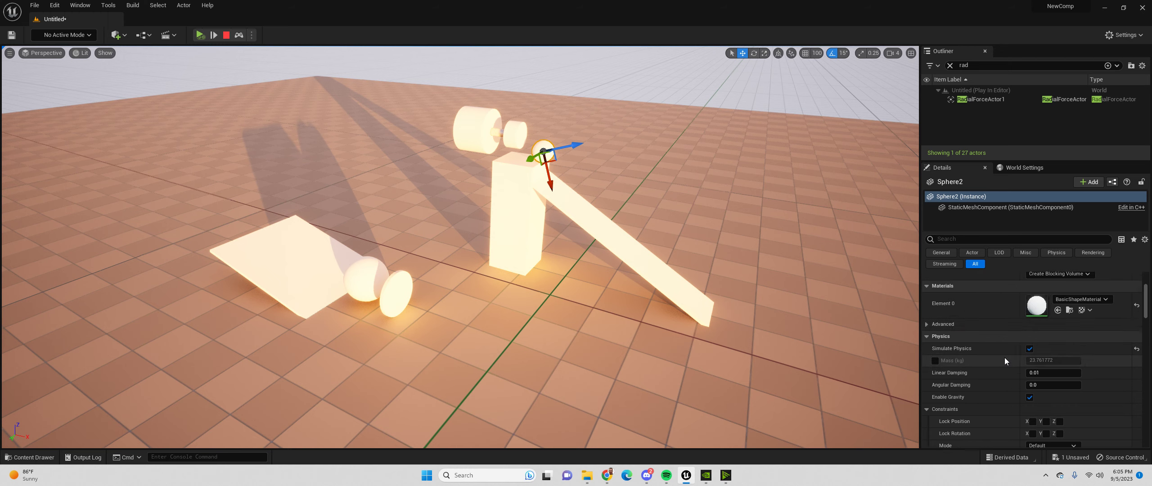
Try an angular damping of about -5.415 on the second sphere in the paused simulation, resume the simulation, and stop it.
scroll(1001, 360, "down", 6)
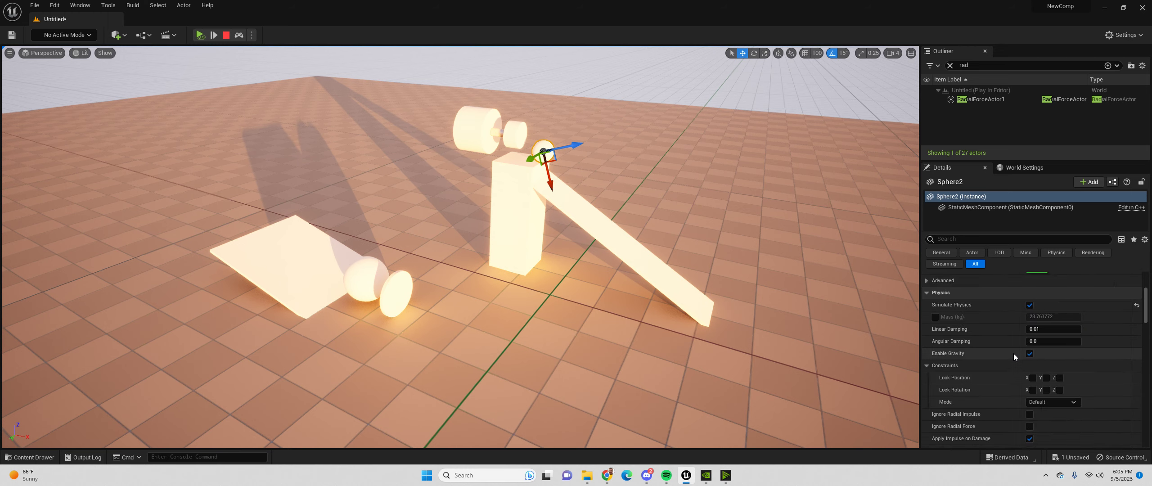
scroll(1008, 337, "up", 1)
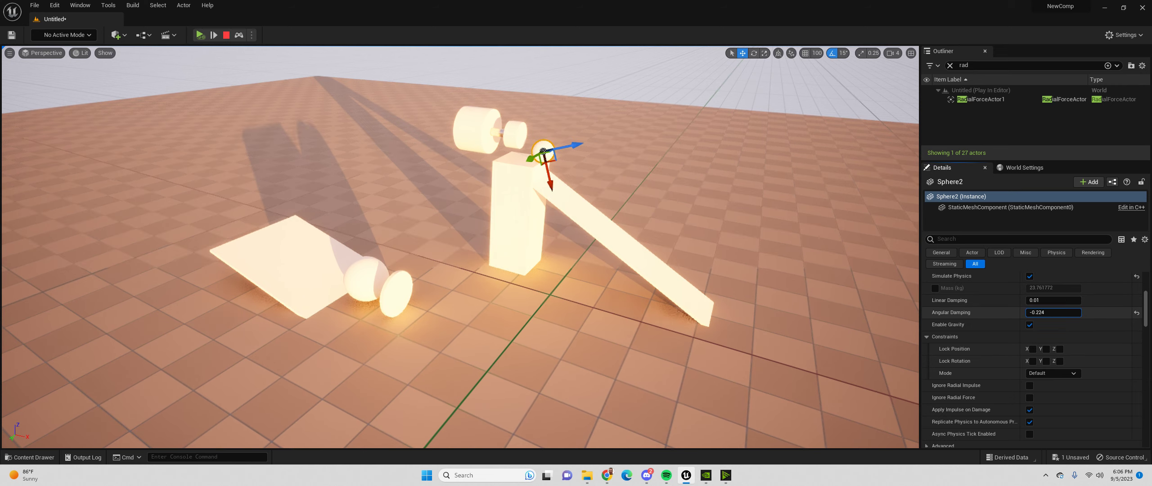
left_click_drag(1053, 313, 1035, 312)
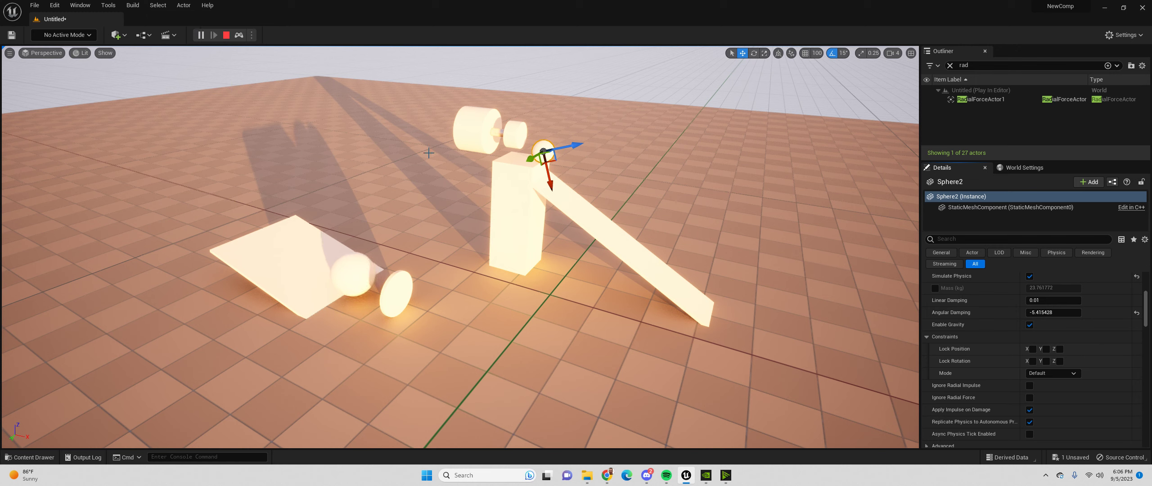
left_click(226, 35)
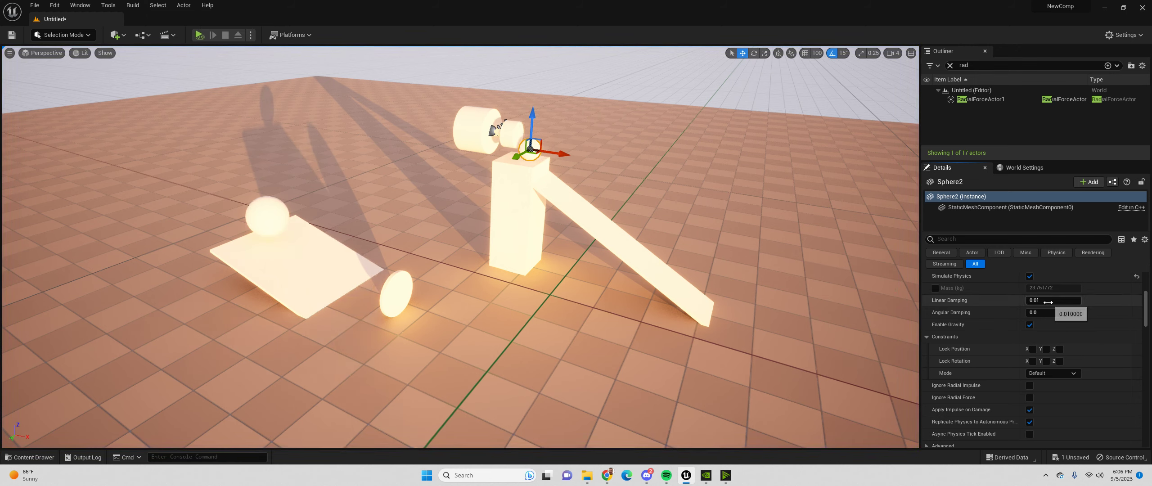
Try a linear damping of about -7.73 on the second sphere, simulate the level, and stop the simulation.
left_click(1052, 312)
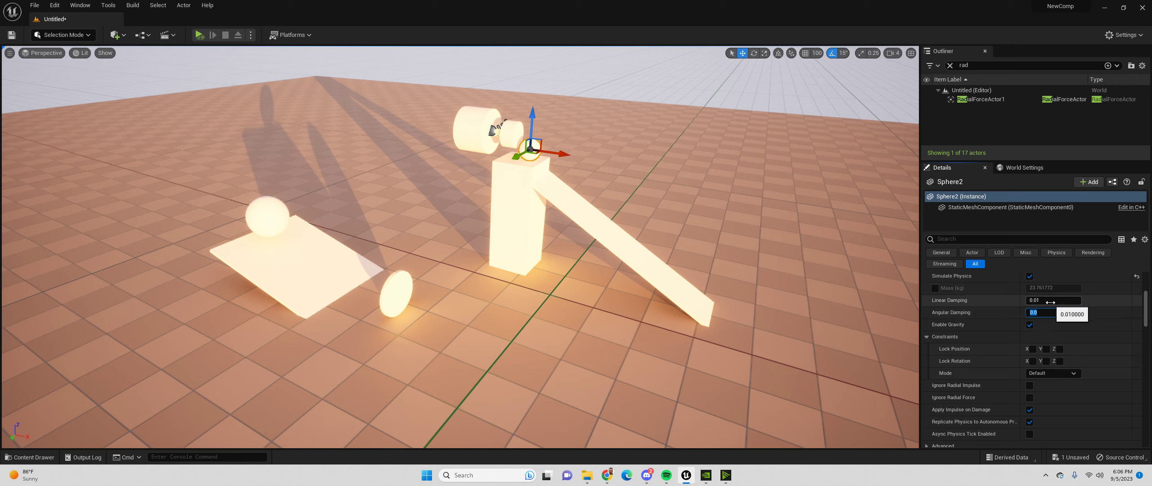
left_click_drag(1052, 300, 1035, 300)
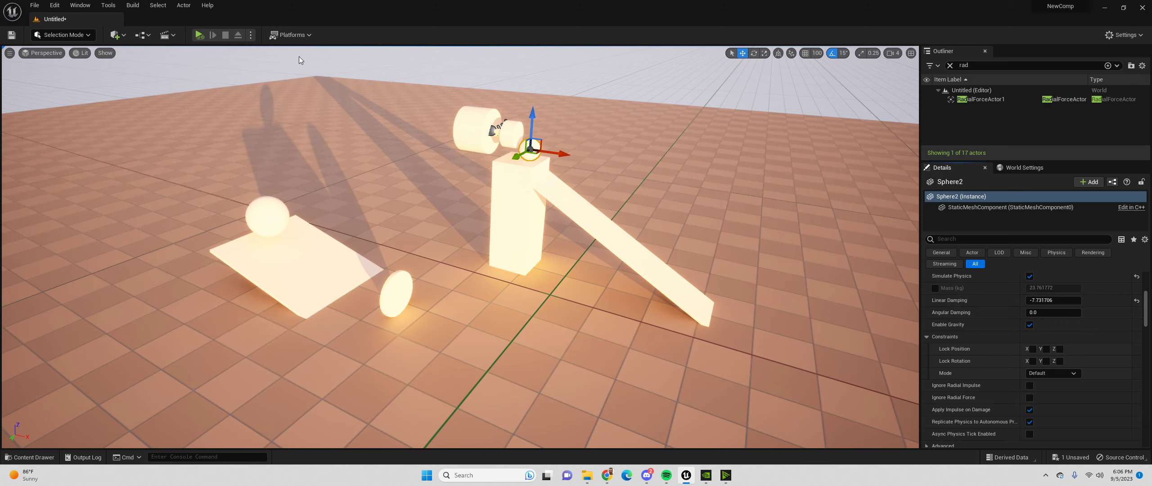
left_click(198, 36)
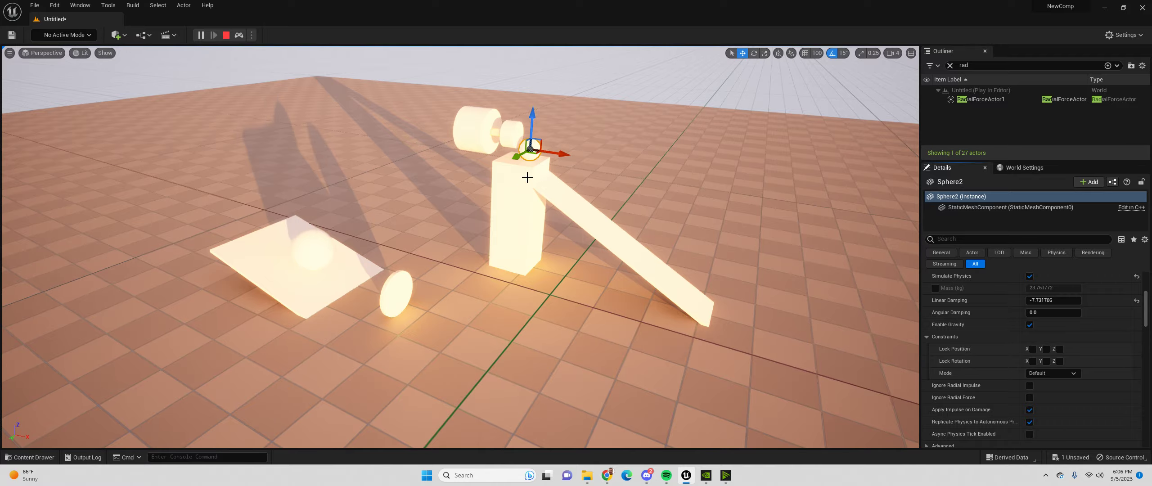
right_click_drag(596, 206, 756, 247)
left_click(225, 35)
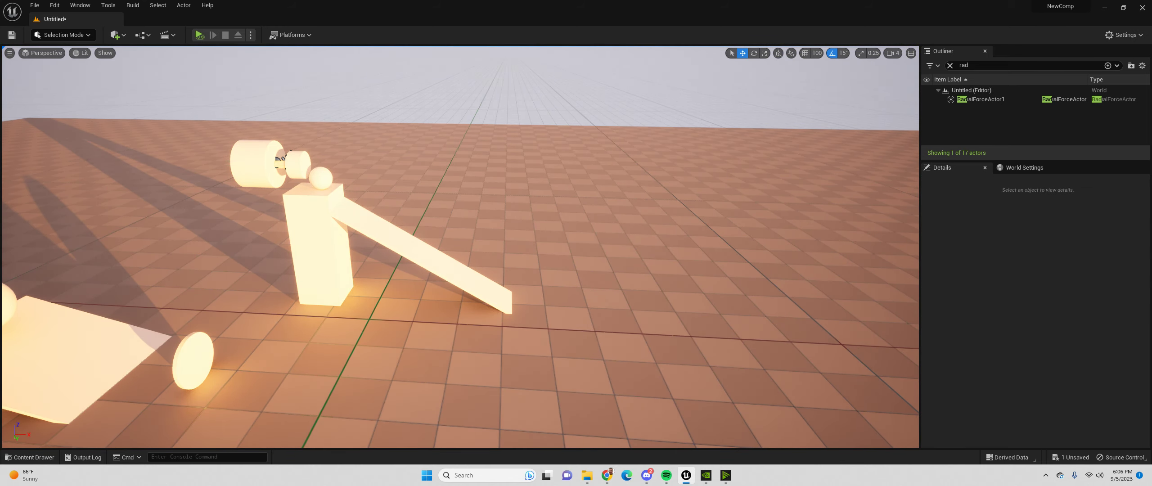
Reset the second sphere's linear damping to 0.01, try an angular damping of about -8.43, and test it in a simulation.
left_click(321, 178)
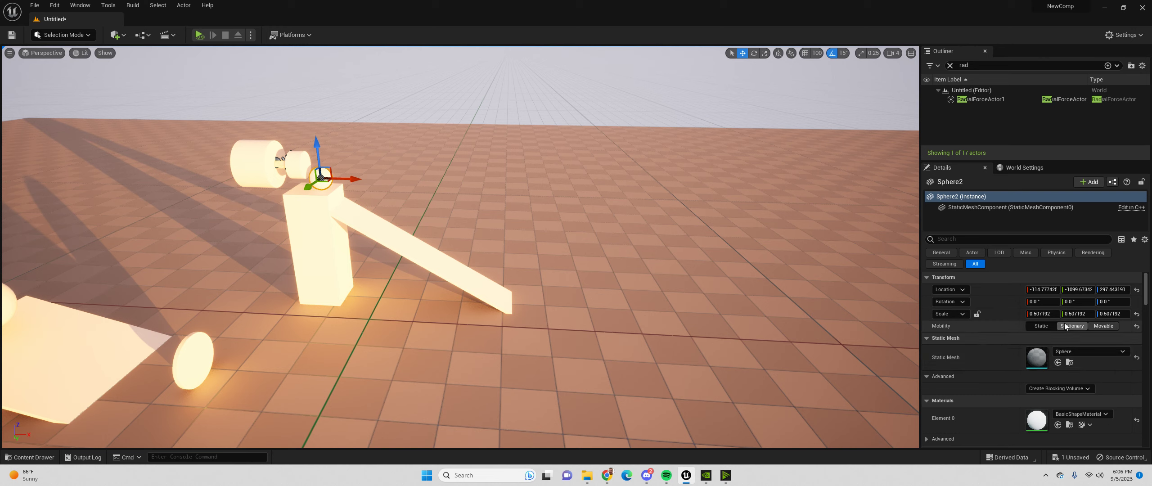
scroll(1065, 333, "down", 3)
left_click(1136, 358)
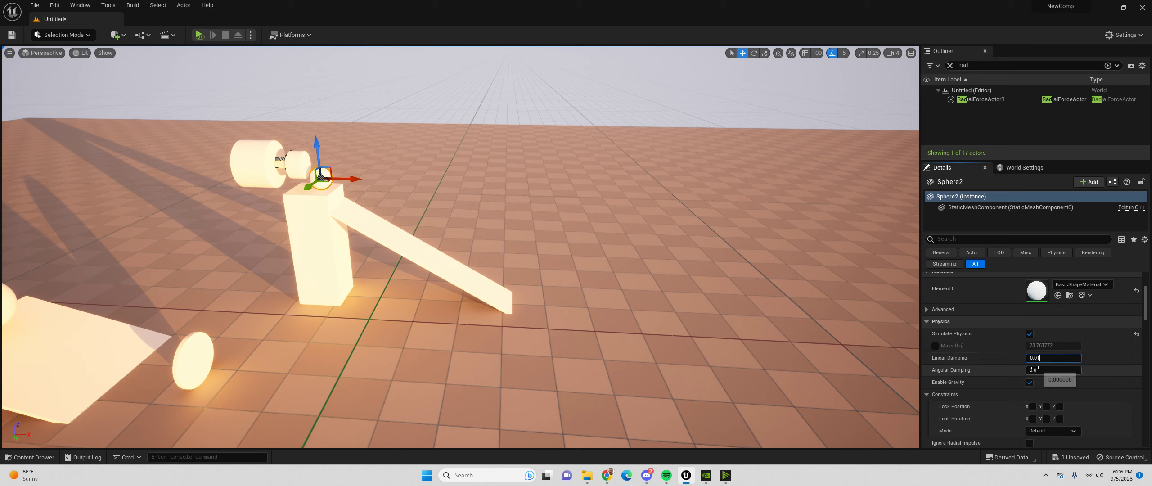
left_click_drag(1052, 370, 1030, 371)
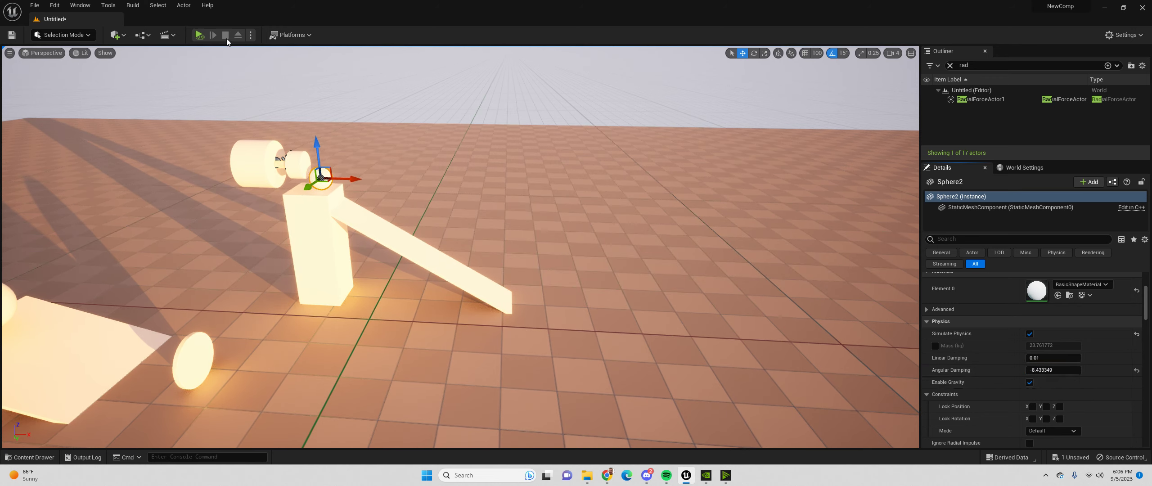
left_click(198, 34)
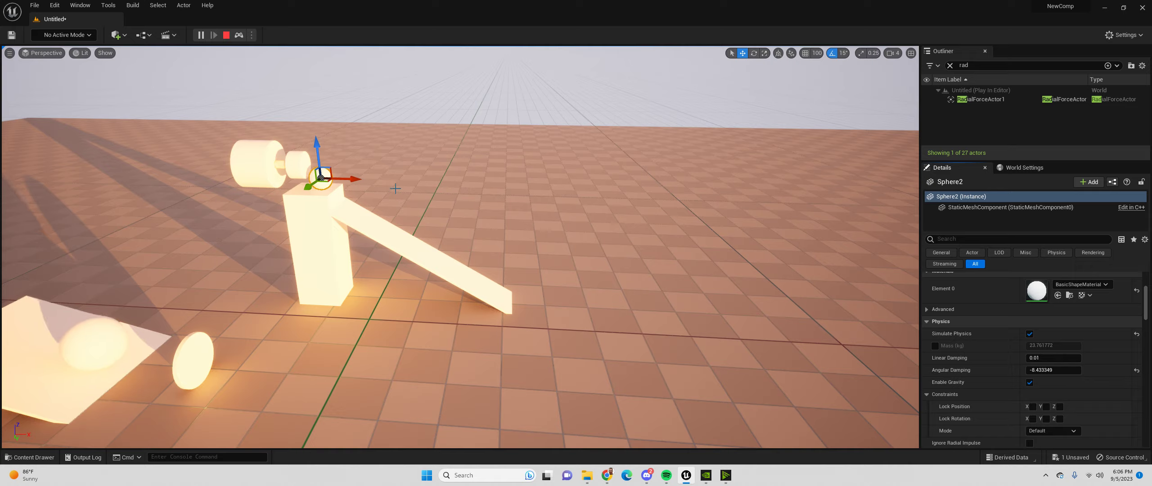
right_click_drag(395, 188, 465, 189)
right_click_drag(516, 245, 587, 224)
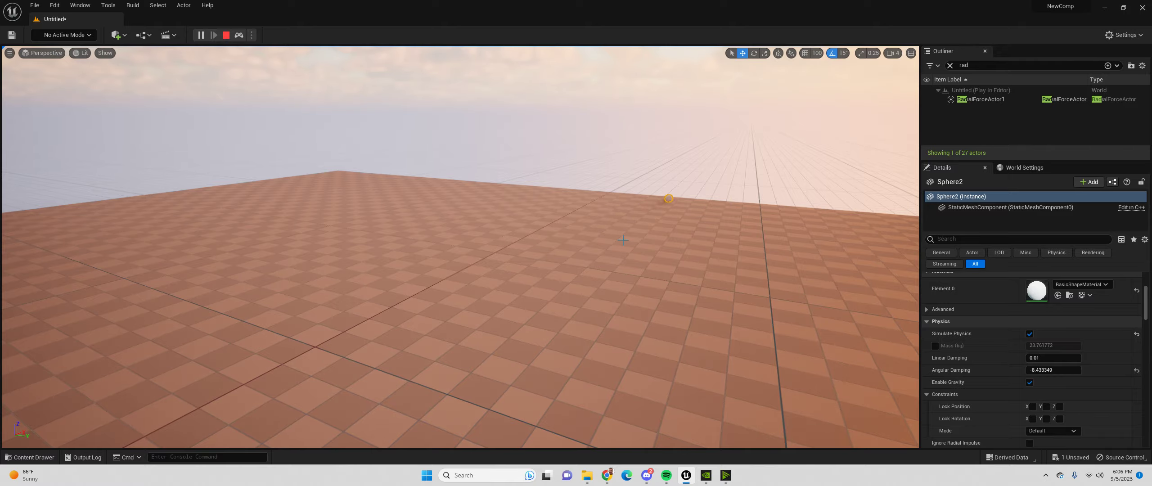
right_click_drag(615, 240, 468, 219)
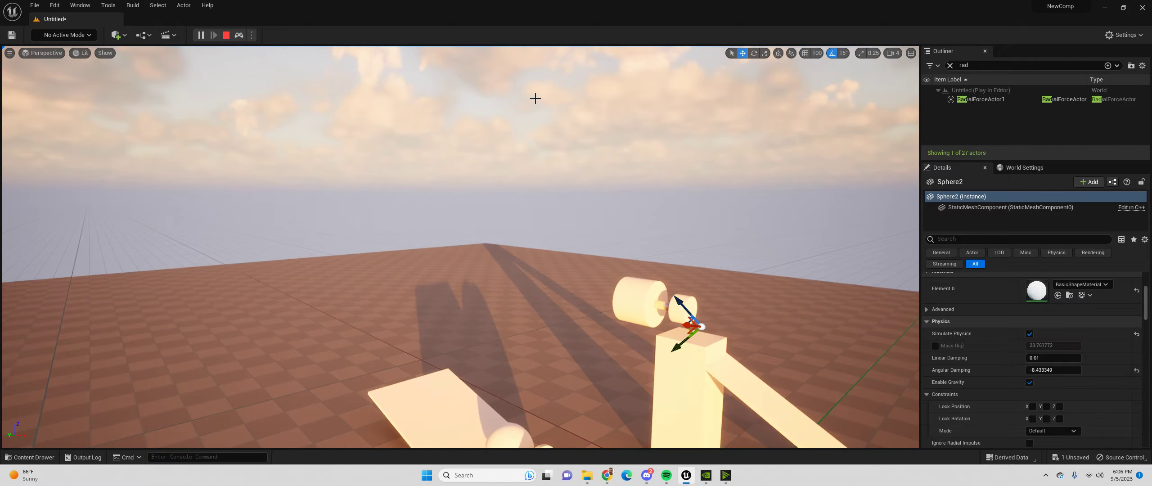
left_click(221, 34)
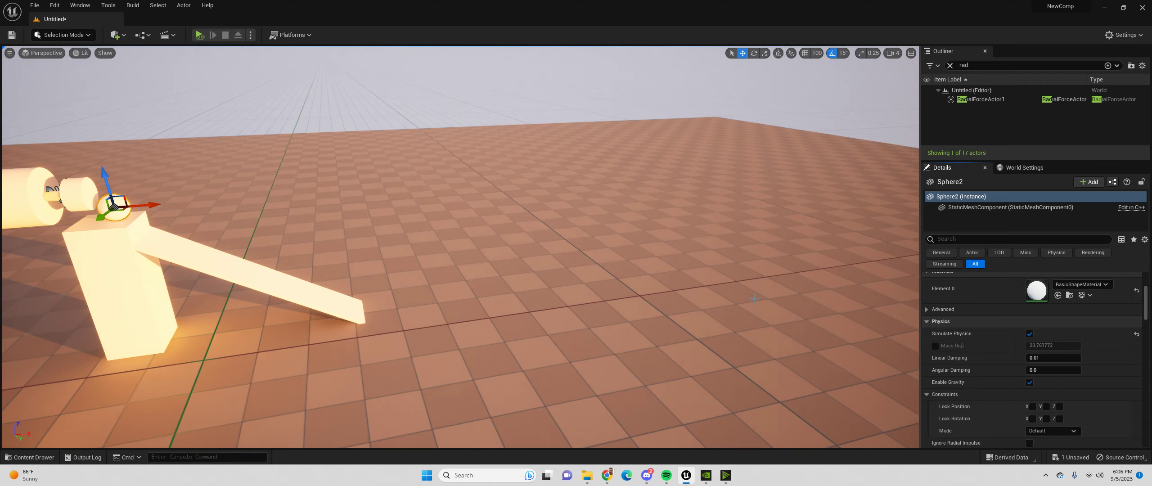
Try locking the second sphere's rotation on X, Y and Z in a simulation, and clear the rotation locks.
right_click_drag(911, 354, 858, 347)
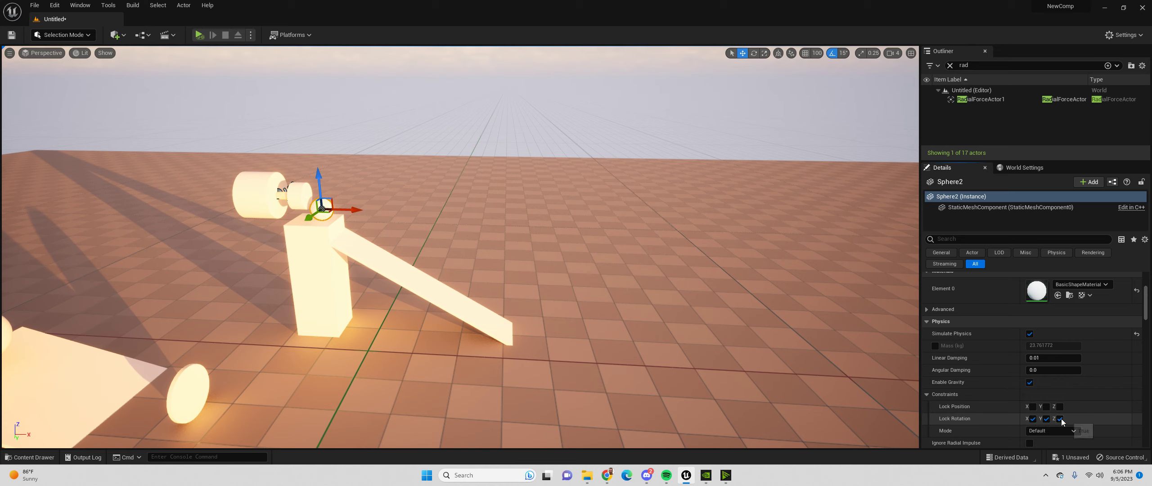
left_click(199, 34)
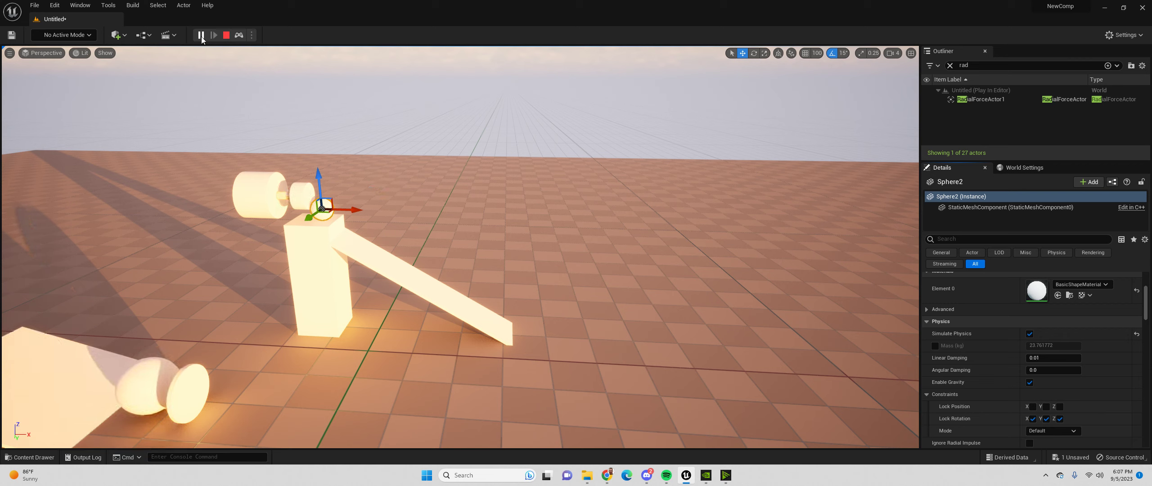
left_click(226, 35)
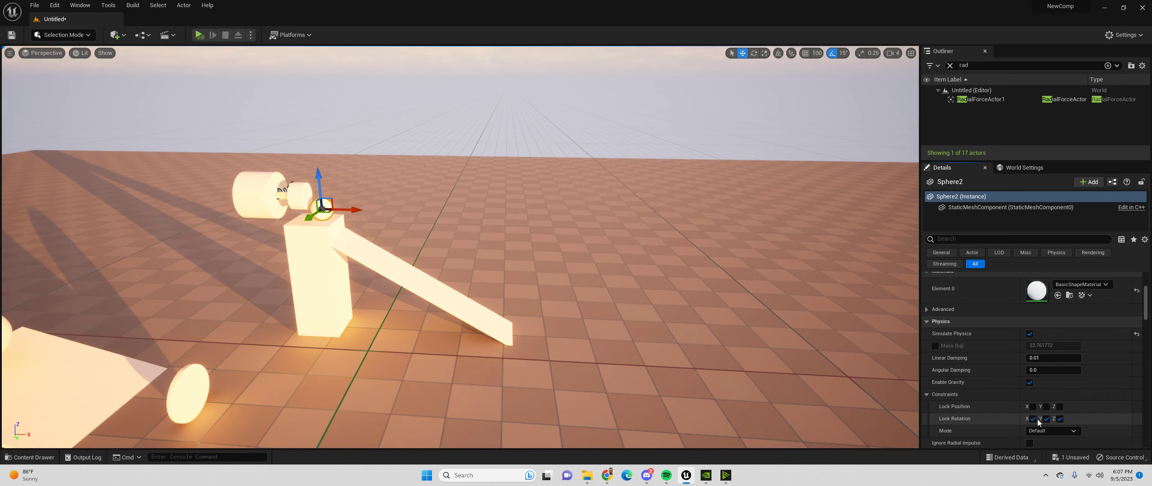
left_click(1035, 419)
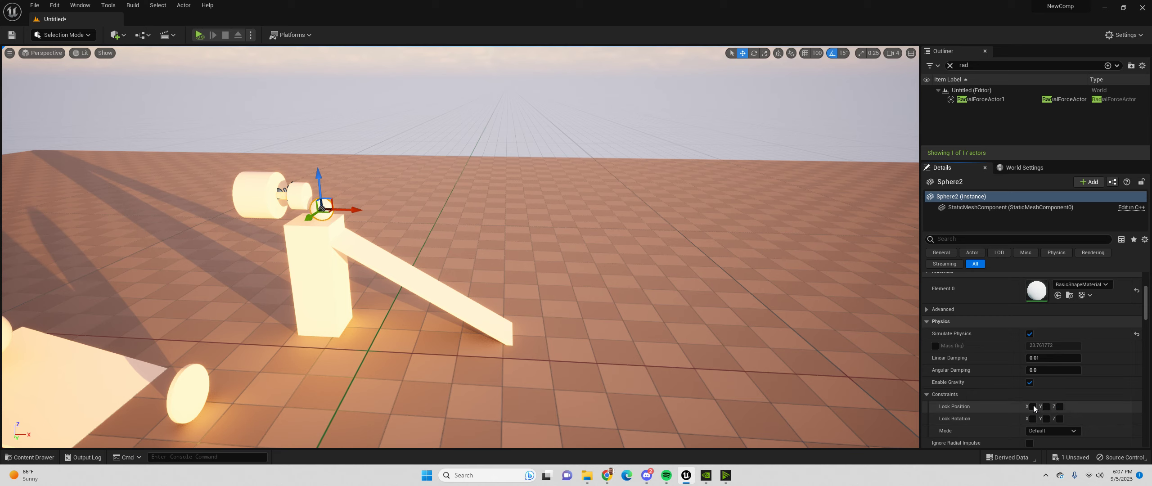
Lock the second sphere's position on Y and Z, and test the constraint in a simulation.
left_click(1059, 407)
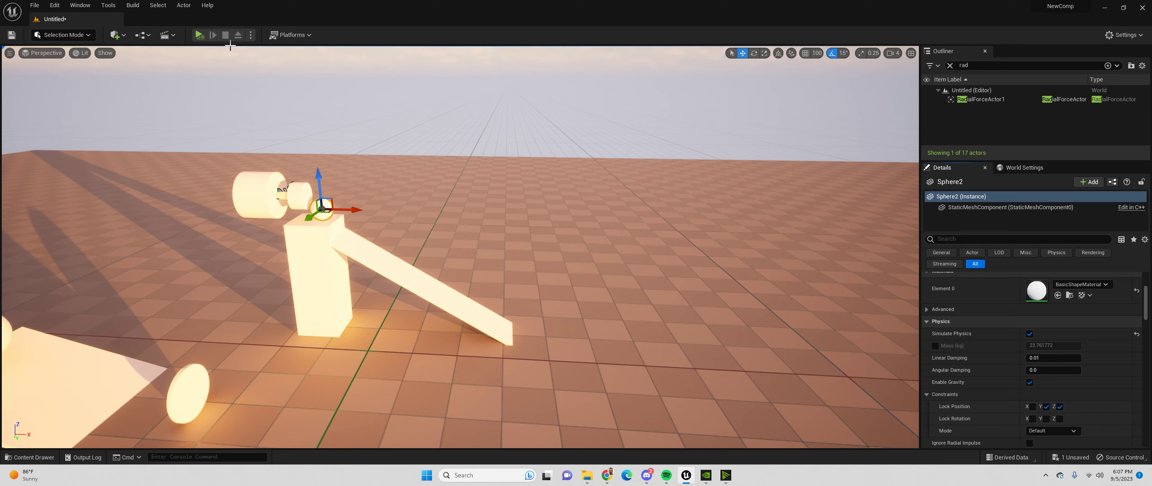
left_click(199, 34)
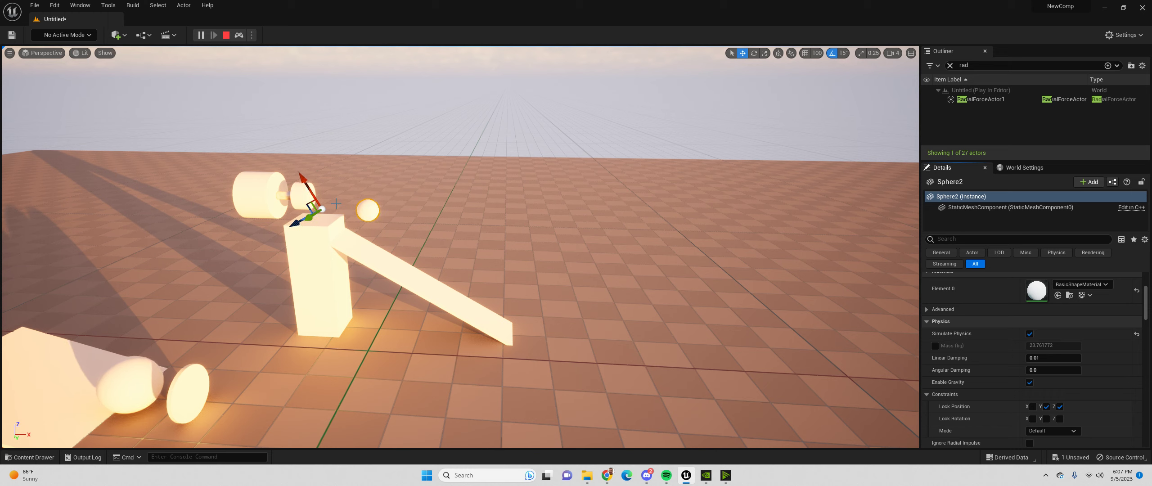
left_click(226, 35)
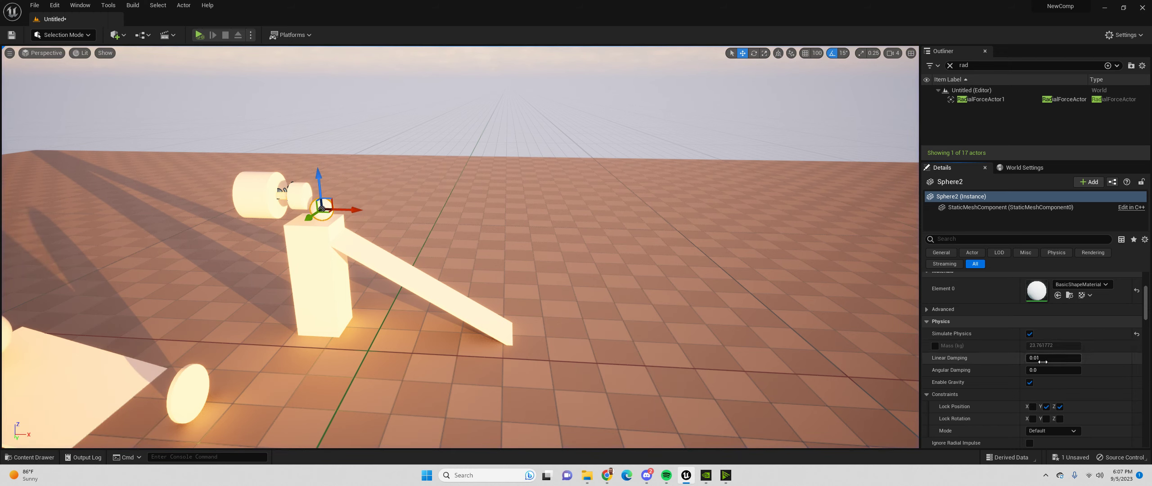
Try a linear damping of about -40.51 on the second sphere, follow its motion in a simulation, and stop it.
left_click_drag(1043, 362, 745, 292)
left_click(199, 35)
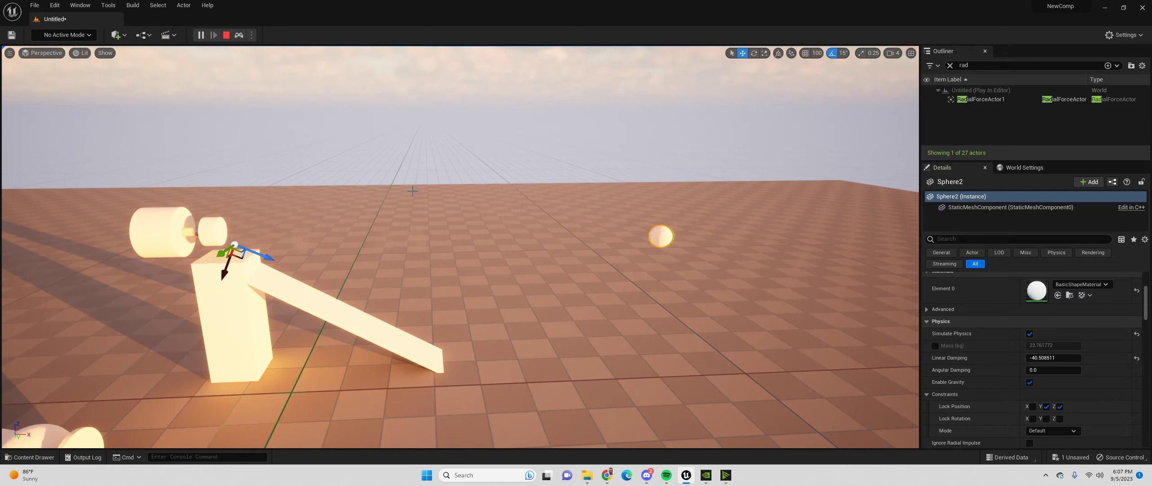
right_click_drag(416, 190, 364, 157)
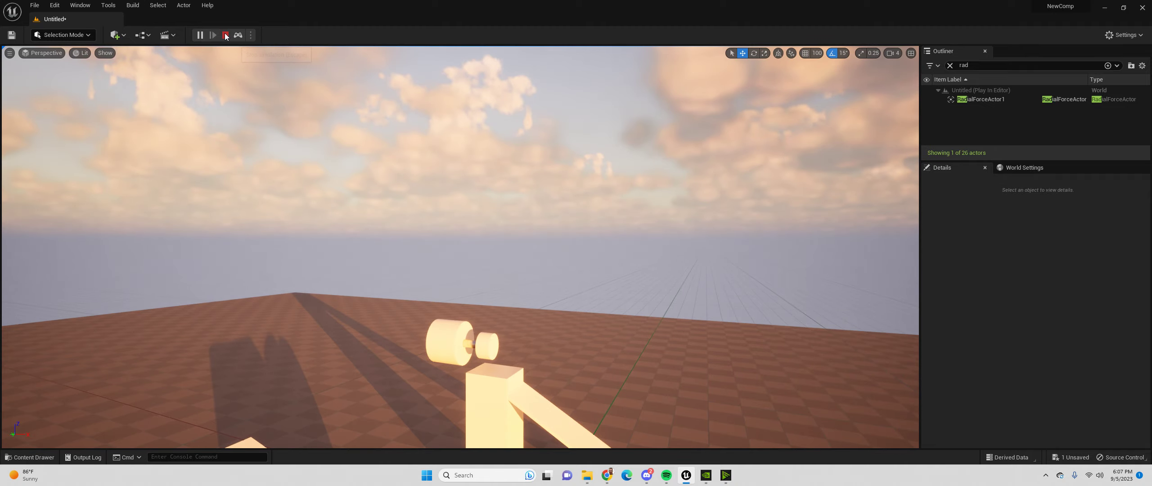
left_click(225, 36)
Select the second sphere and reset its linear damping to the default 0.01.
left_click(245, 238)
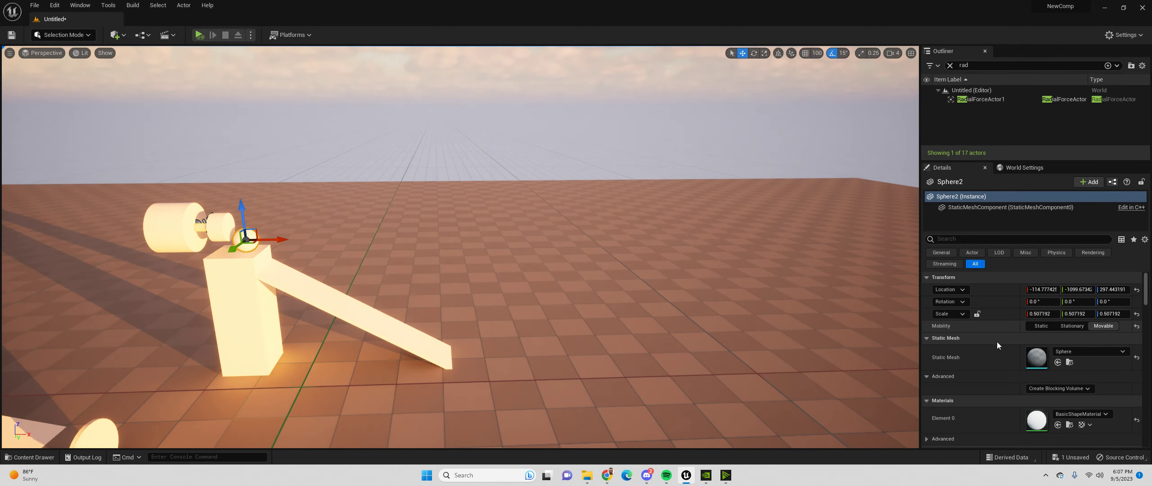
scroll(1057, 360, "down", 5)
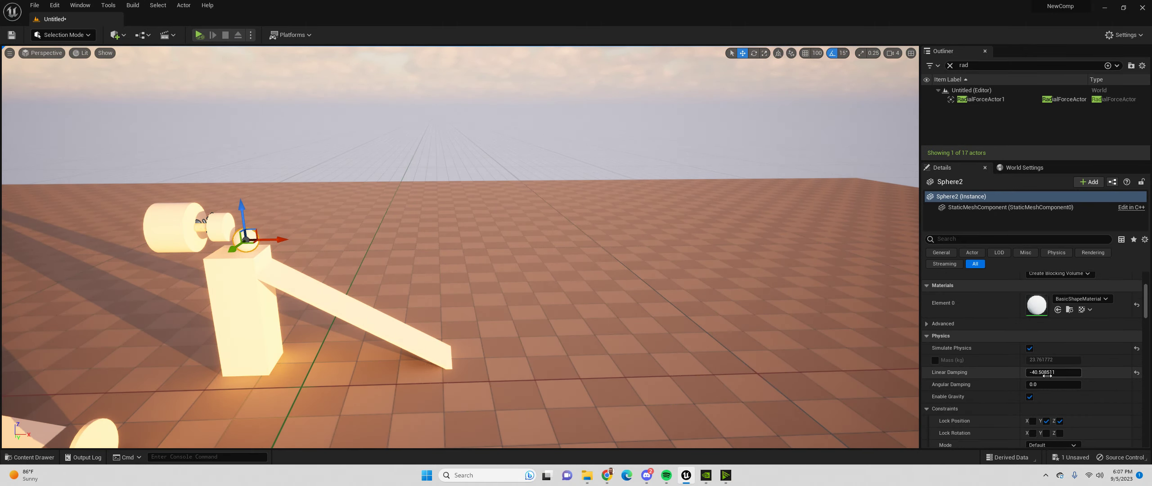
left_click(1137, 372)
Select the target and the first sphere in turn to inspect their settings, with the whole setup in view.
right_click_drag(638, 243, 607, 264)
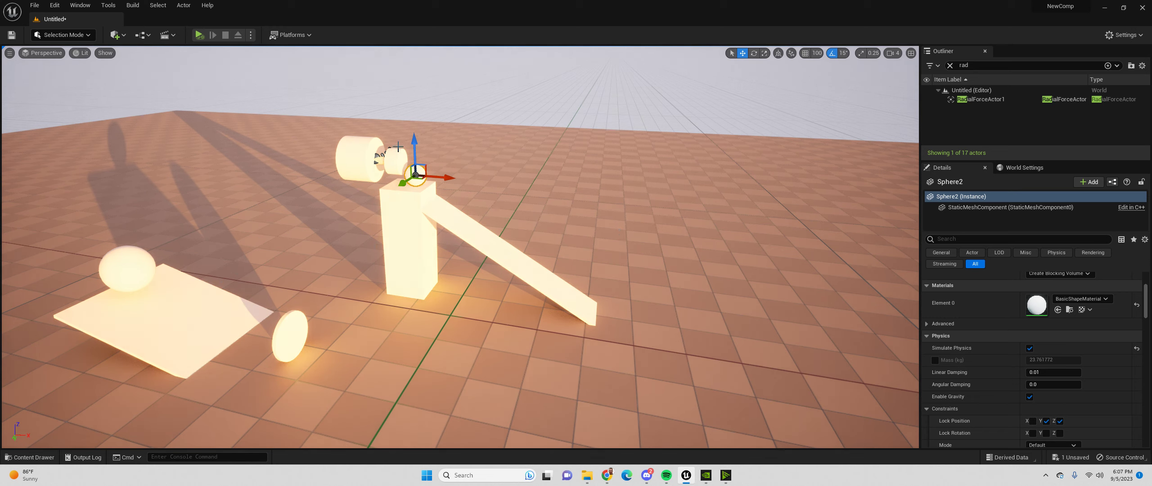
left_click(282, 331)
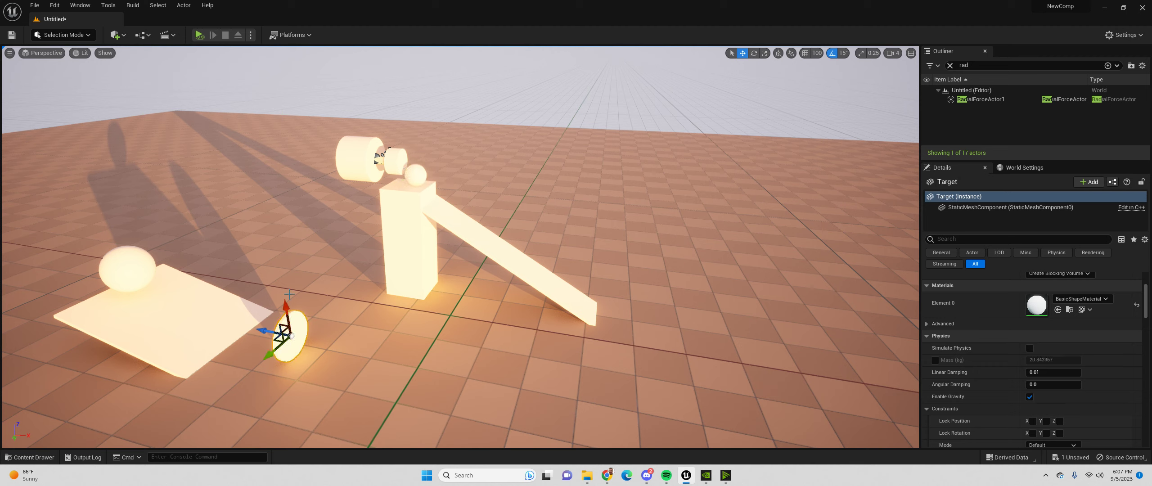
left_click(144, 266)
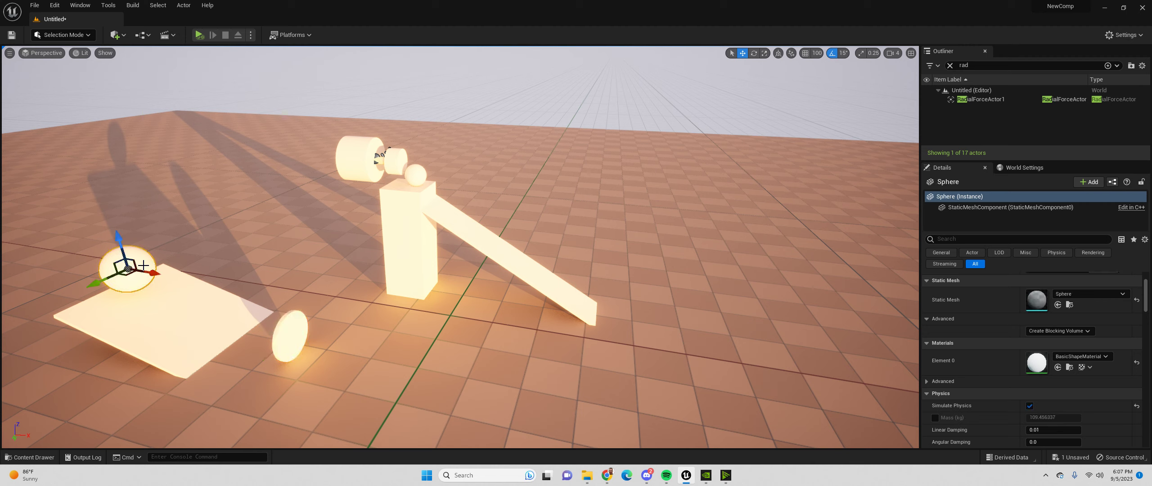